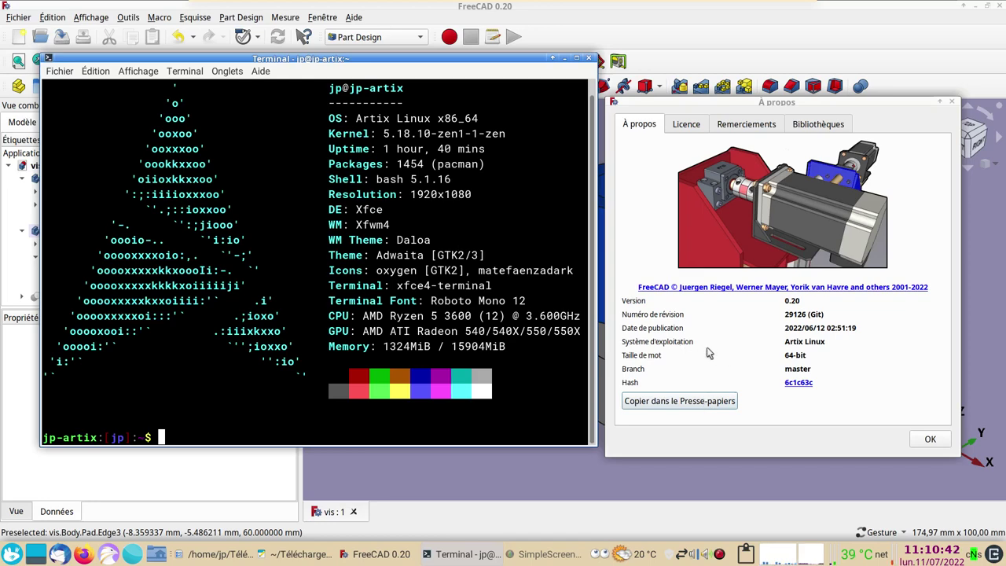
- Close the About FreeCAD dialog and bring the FreeCAD 0.20 new-features notes to the front
{"action": "left_click", "coordinate": [935, 441]}
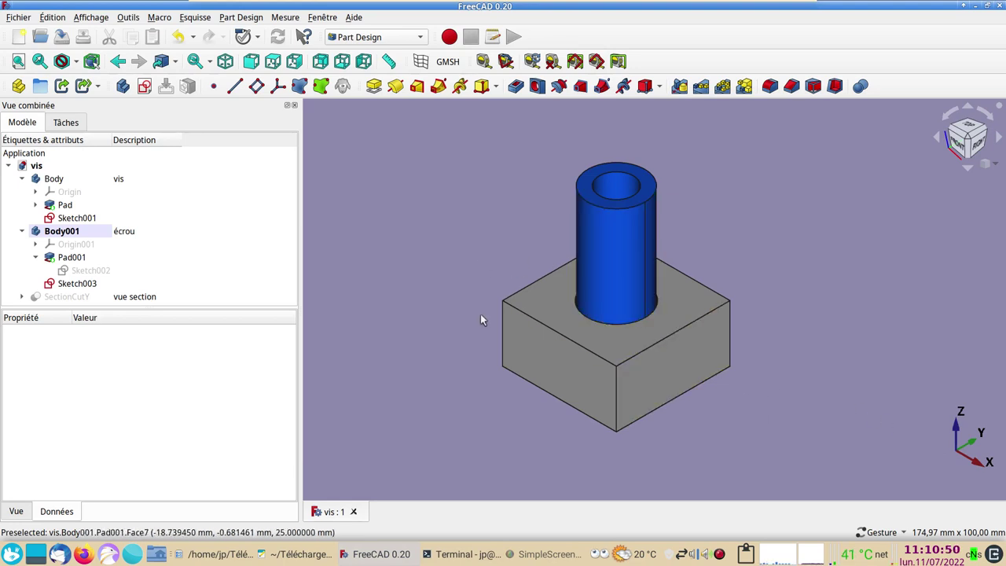
{"action": "left_click", "coordinate": [293, 560]}
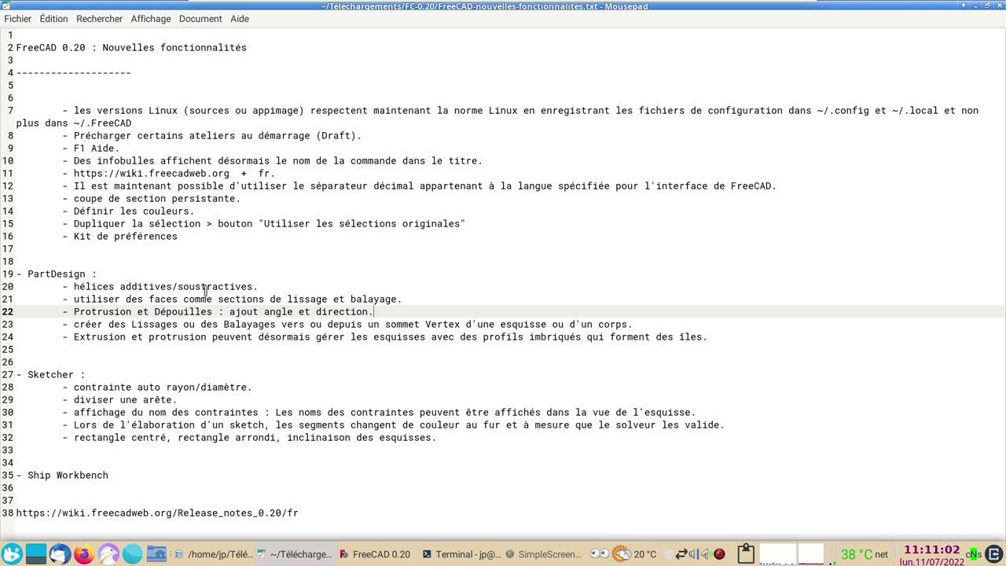
- Return to the FreeCAD model of the blue tube on the grey block
{"action": "left_click", "coordinate": [374, 554]}
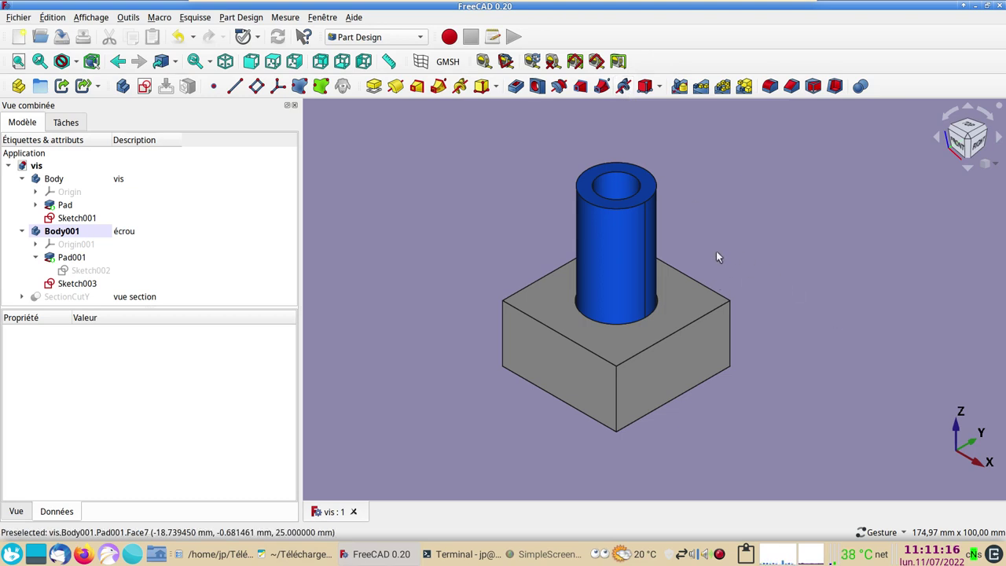
- Inspect the model from top and oblique views and select the cylinder Pad
{"action": "key", "text": "2"}
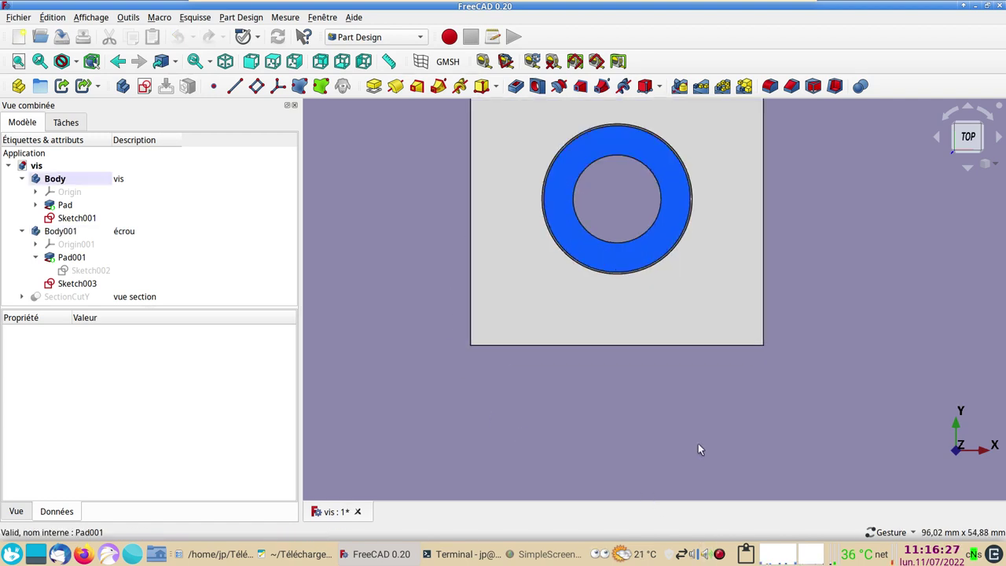
{"action": "right_click_drag", "start_coordinate": [653, 402], "coordinate": [621, 470]}
{"action": "left_click_drag", "start_coordinate": [649, 454], "coordinate": [664, 495]}
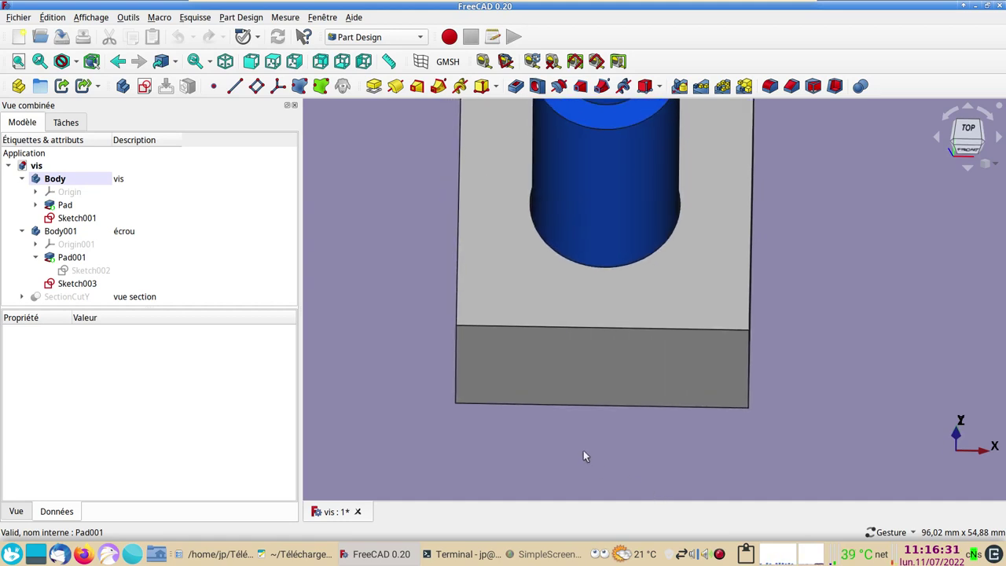
{"action": "mouse_move", "coordinate": [583, 456]}
{"action": "left_mouse_down"}
{"action": "mouse_move", "coordinate": [636, 492]}
{"action": "mouse_move", "coordinate": [597, 494]}
{"action": "mouse_move", "coordinate": [602, 440]}
{"action": "mouse_move", "coordinate": [569, 525]}
{"action": "left_mouse_up"}
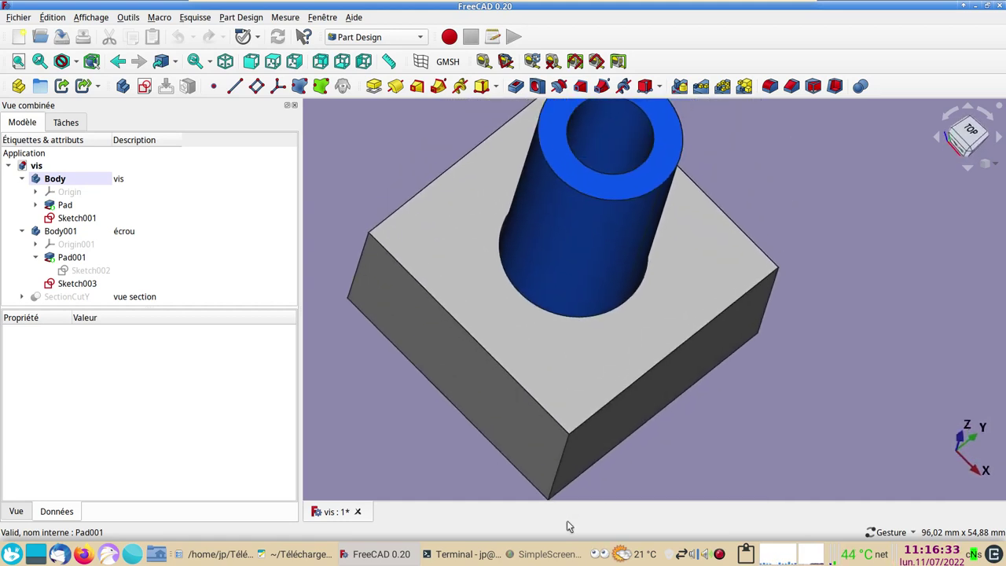
{"action": "left_click", "coordinate": [559, 280]}
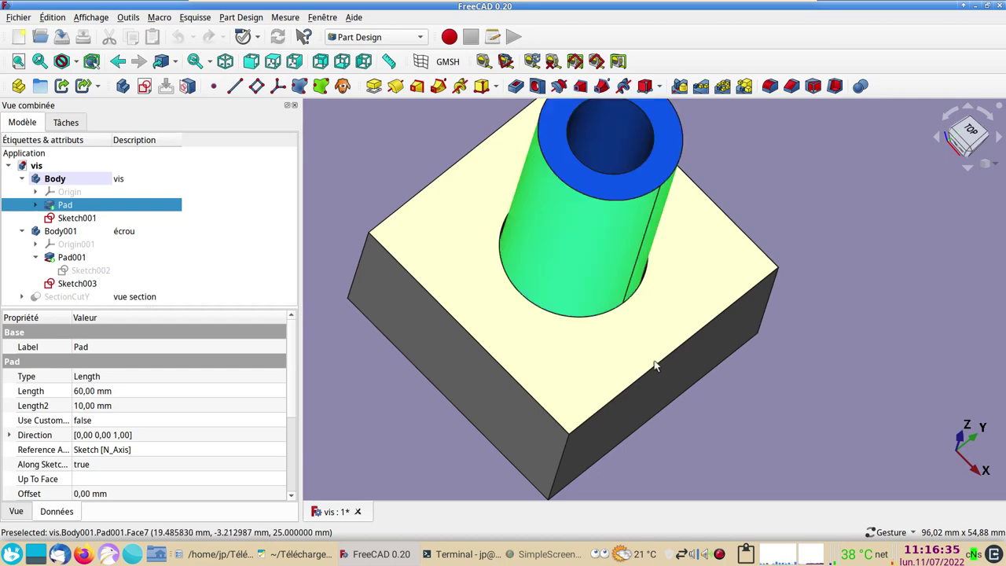
{"action": "scroll", "coordinate": [618, 386], "scroll_direction": "up", "scroll_amount": 2}
{"action": "mouse_move", "coordinate": [591, 337]}
{"action": "left_mouse_down"}
{"action": "mouse_move", "coordinate": [616, 404]}
{"action": "mouse_move", "coordinate": [582, 364]}
{"action": "mouse_move", "coordinate": [570, 386]}
{"action": "mouse_move", "coordinate": [579, 411]}
{"action": "mouse_move", "coordinate": [597, 317]}
{"action": "mouse_move", "coordinate": [638, 531]}
{"action": "left_mouse_up"}
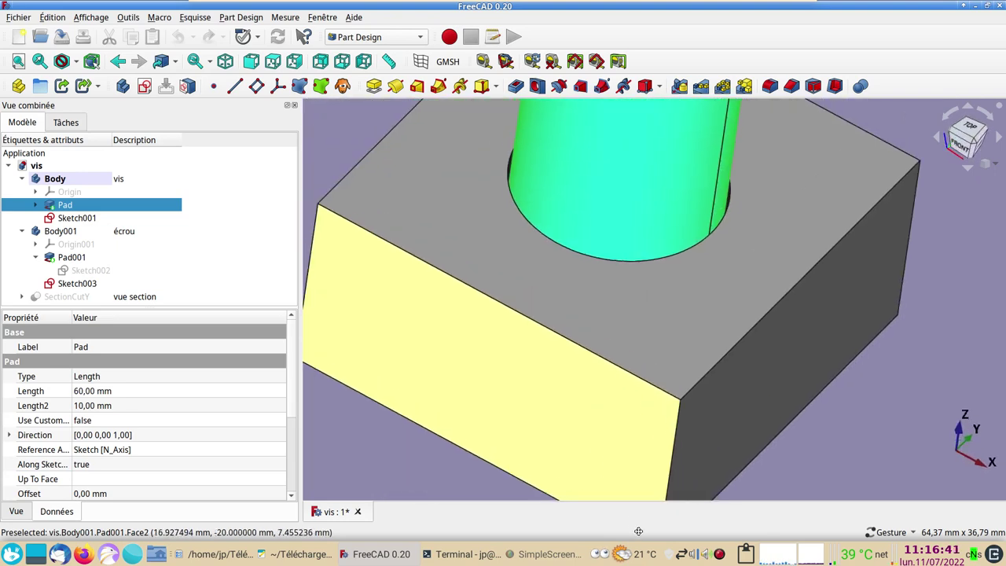
- Hide the nut body Body001 so only the blue tube is shown
{"action": "scroll", "coordinate": [528, 441], "scroll_direction": "down", "scroll_amount": 3}
{"action": "scroll", "coordinate": [528, 440], "scroll_direction": "down", "scroll_amount": 2}
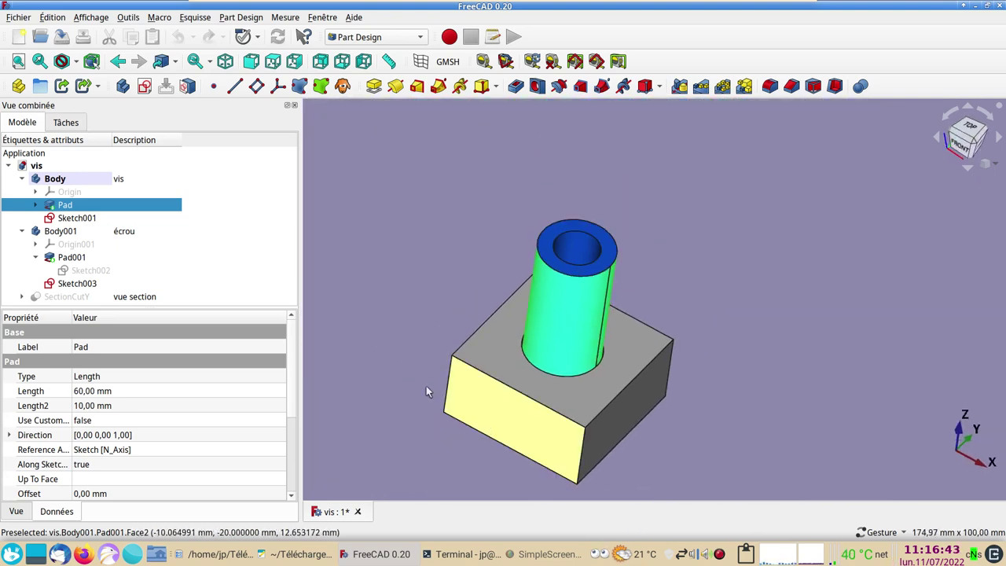
{"action": "left_click", "coordinate": [67, 232]}
{"action": "key", "text": "space"}
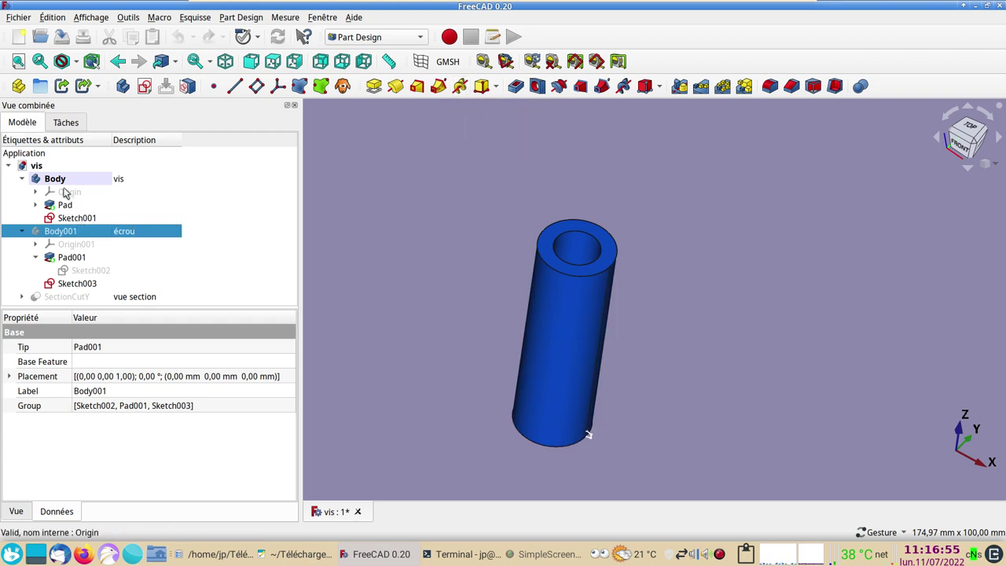
- Start a new sketch in the screw body on the XZ_Plane
{"action": "left_click", "coordinate": [143, 87]}
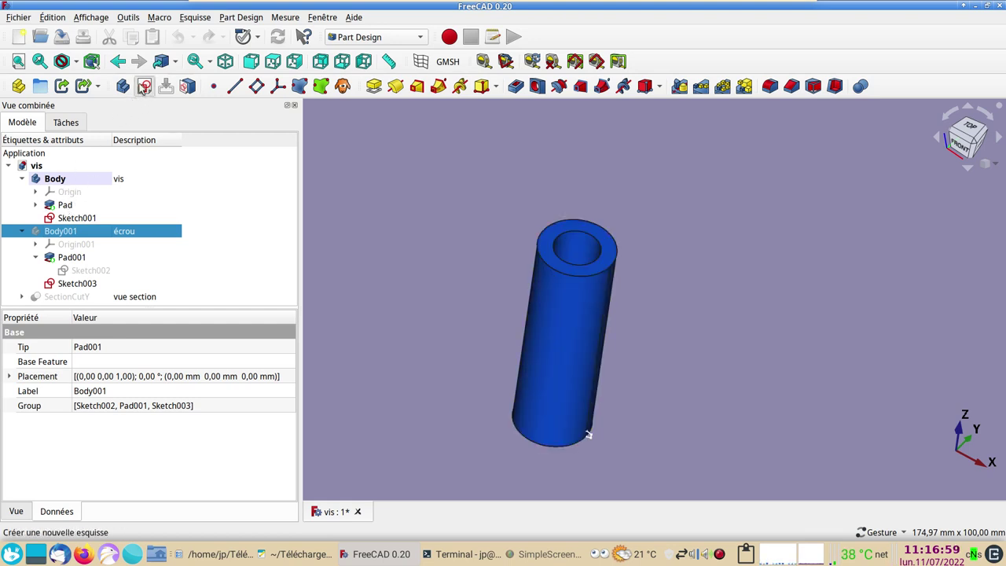
{"action": "left_click", "coordinate": [79, 211]}
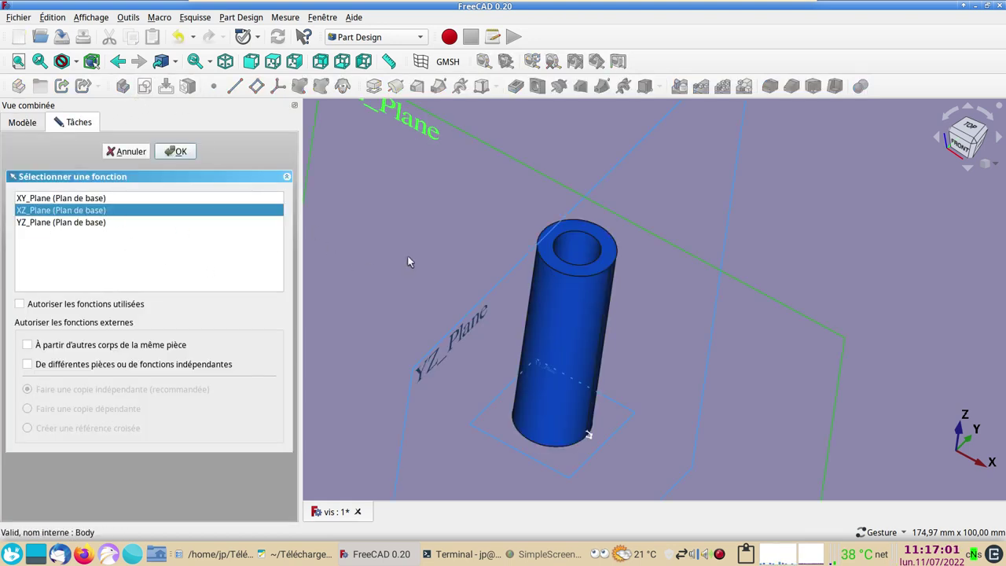
{"action": "scroll", "coordinate": [409, 263], "scroll_direction": "down", "scroll_amount": 3}
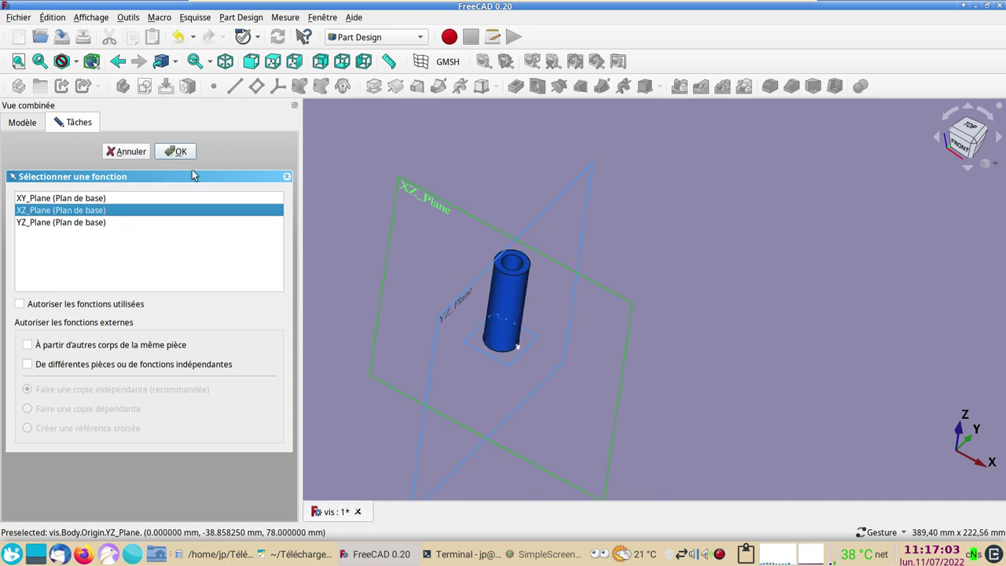
{"action": "left_click", "coordinate": [176, 152]}
{"action": "scroll", "coordinate": [585, 377], "scroll_direction": "up", "scroll_amount": 3}
{"action": "scroll", "coordinate": [521, 327], "scroll_direction": "up", "scroll_amount": 2}
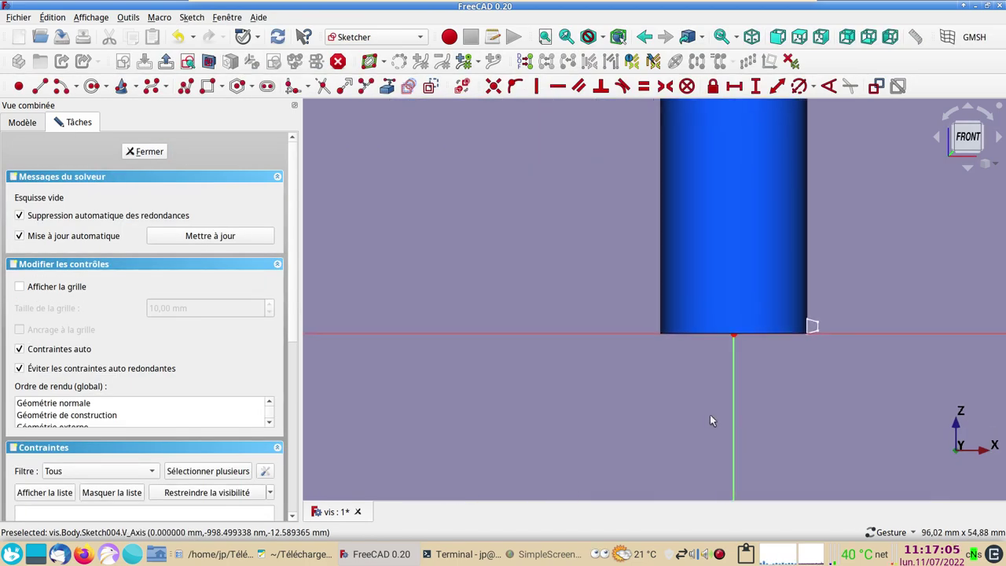
{"action": "scroll", "coordinate": [710, 415], "scroll_direction": "up", "scroll_amount": 2}
{"action": "scroll", "coordinate": [614, 409], "scroll_direction": "up", "scroll_amount": 1}
{"action": "scroll", "coordinate": [588, 432], "scroll_direction": "up", "scroll_amount": 2}
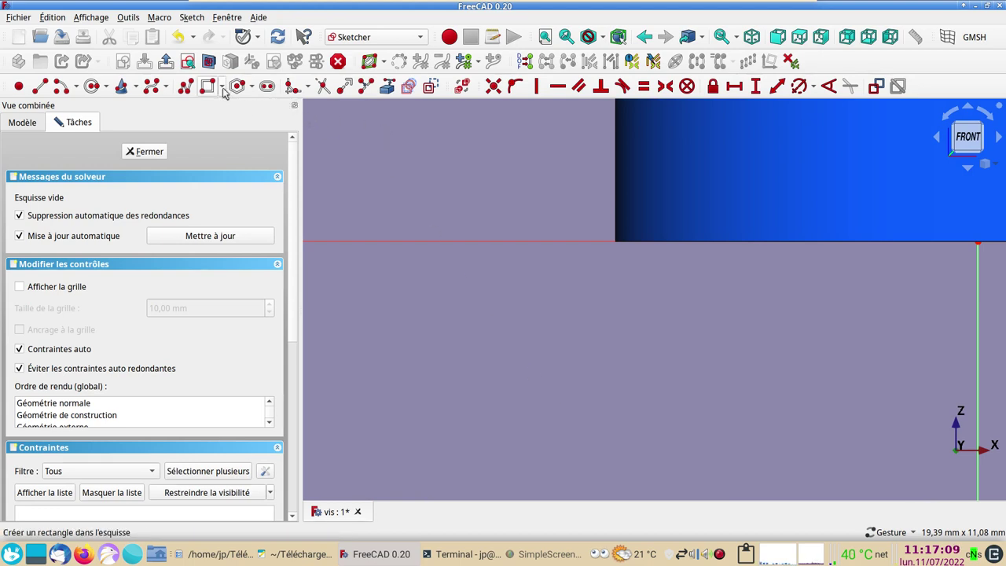
- Draw a triangle beside the cylinder
{"action": "left_click", "coordinate": [251, 88]}
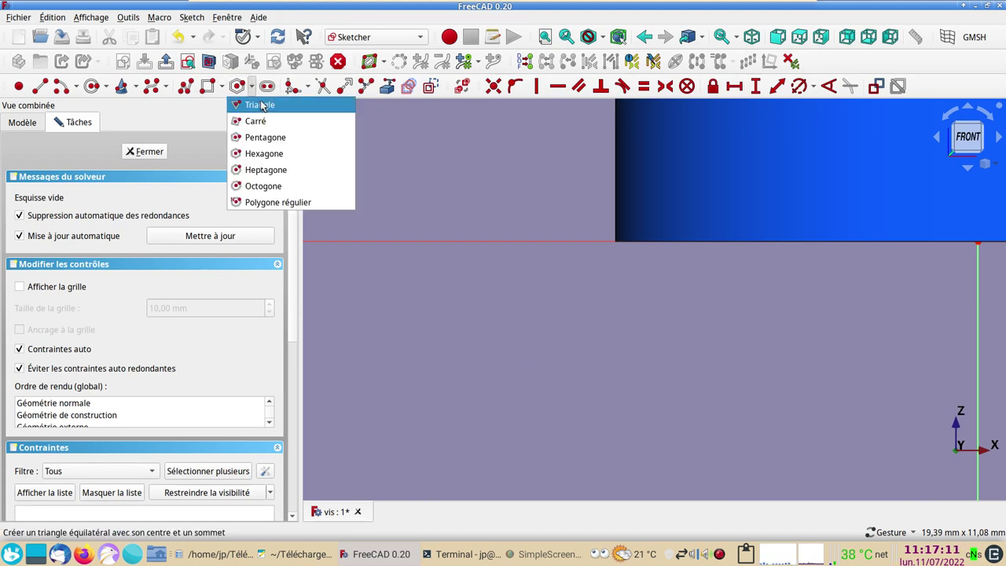
{"action": "left_click", "coordinate": [264, 102]}
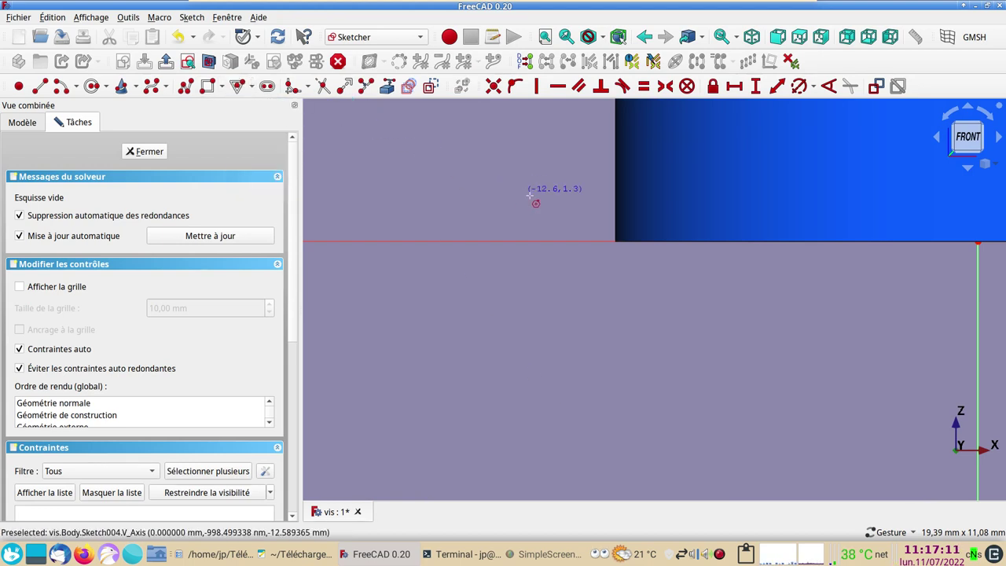
{"action": "left_click", "coordinate": [599, 196]}
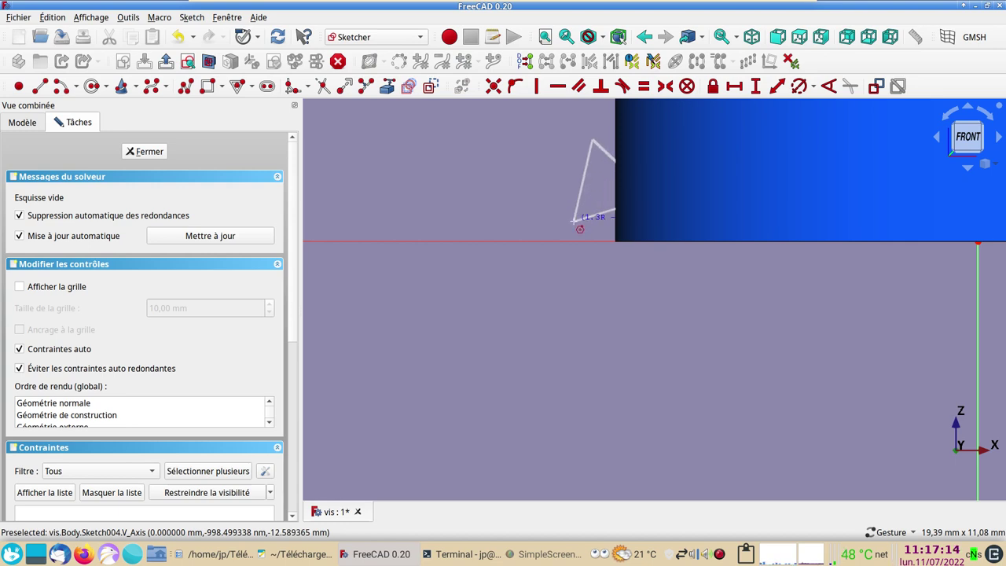
{"action": "left_click", "coordinate": [644, 238]}
{"action": "right_click_drag", "start_coordinate": [674, 283], "coordinate": [638, 344]}
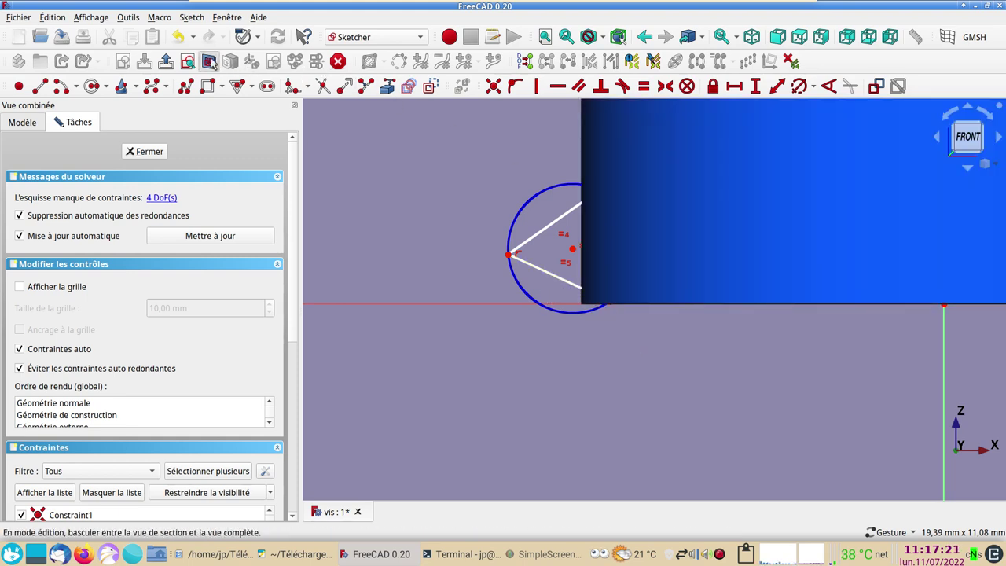
- Make the triangle's right edge vertical and 10 mm horizontally from the vertical axis
{"action": "left_click", "coordinate": [607, 279]}
{"action": "key", "text": "v"}
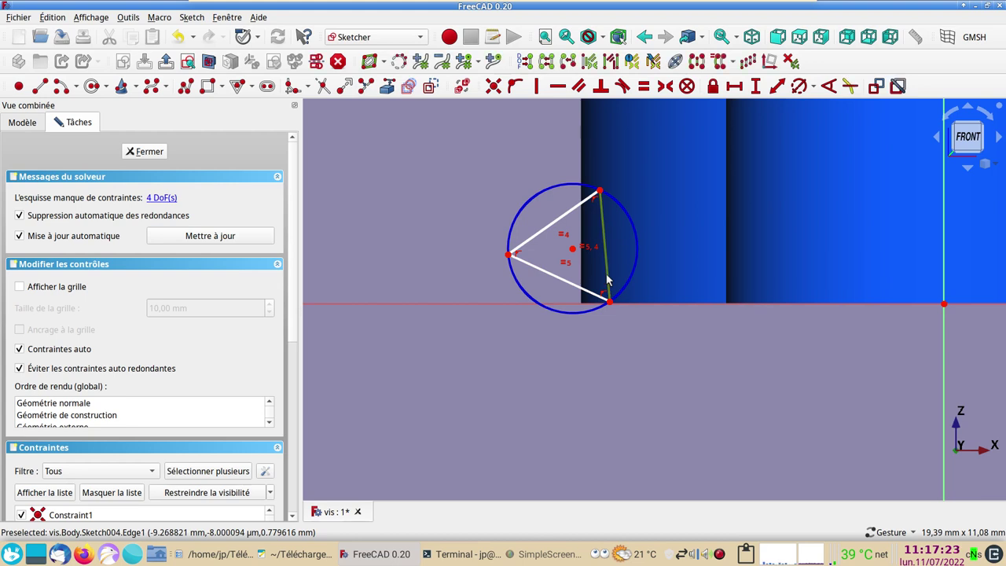
{"action": "left_click", "coordinate": [604, 300]}
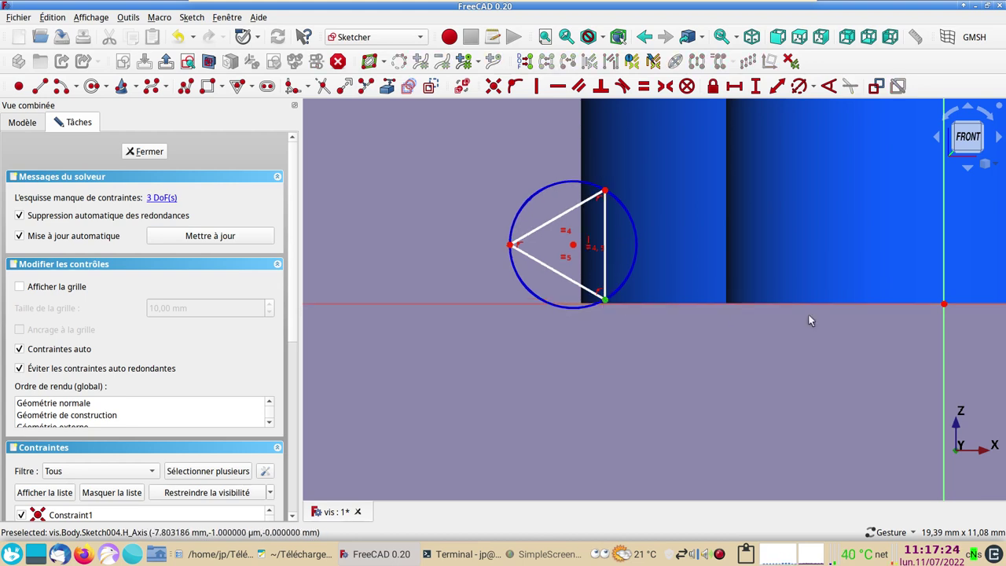
{"action": "left_click", "coordinate": [944, 330]}
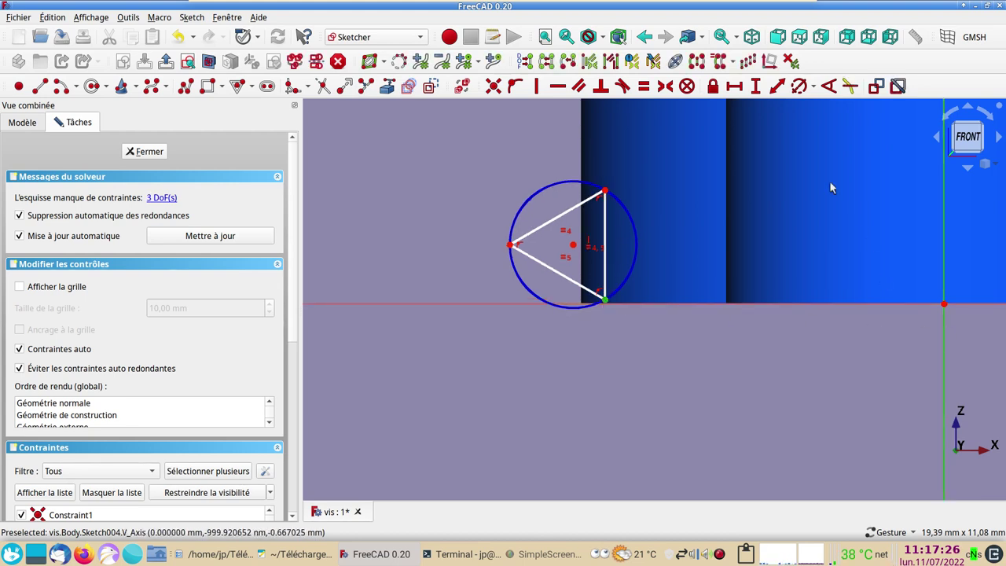
{"action": "left_click", "coordinate": [733, 86]}
{"action": "type", "text": "10"}
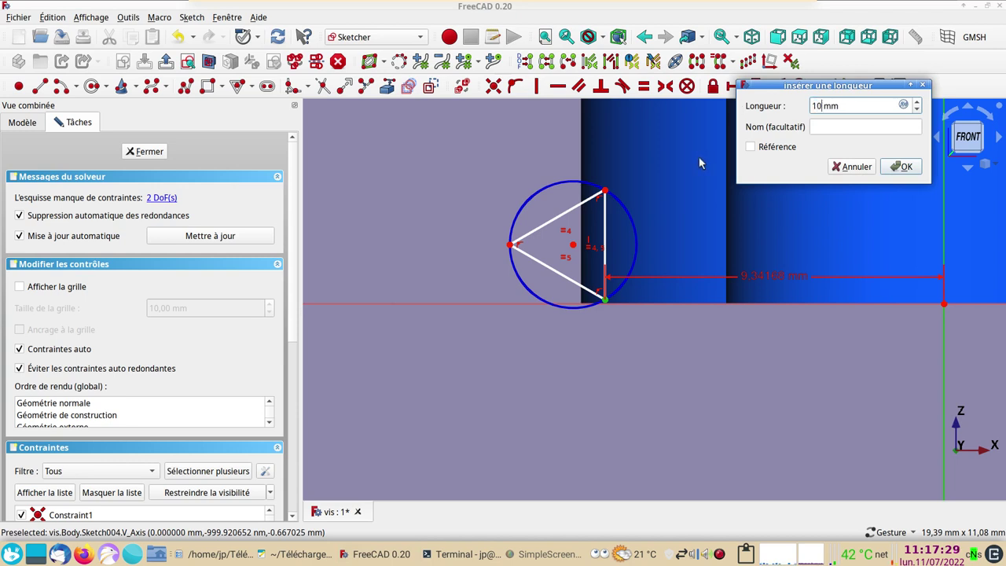
{"action": "key", "text": "Return"}
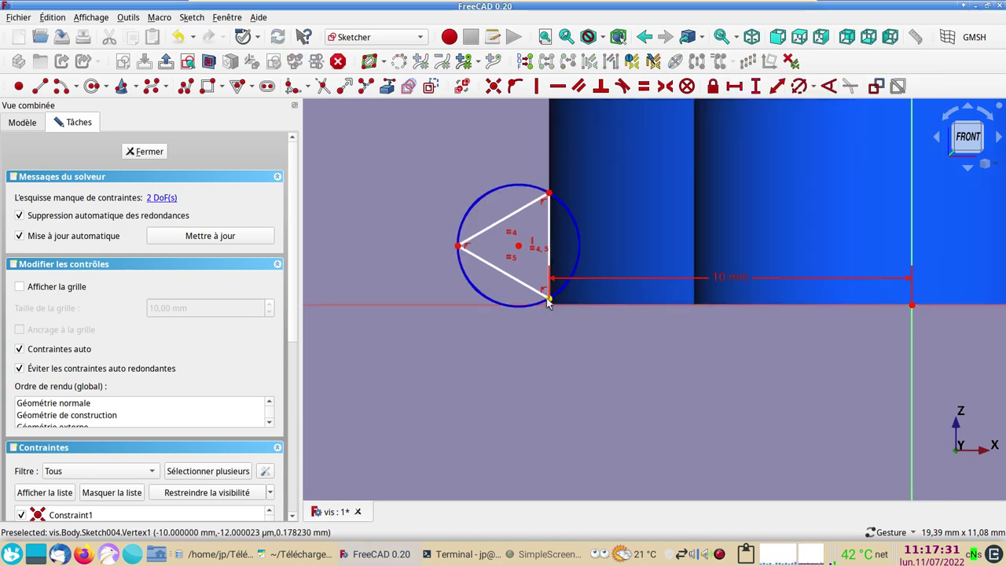
- Put the lower vertex on the horizontal axis and give the vertical edge 2 mm length
{"action": "left_click", "coordinate": [548, 302]}
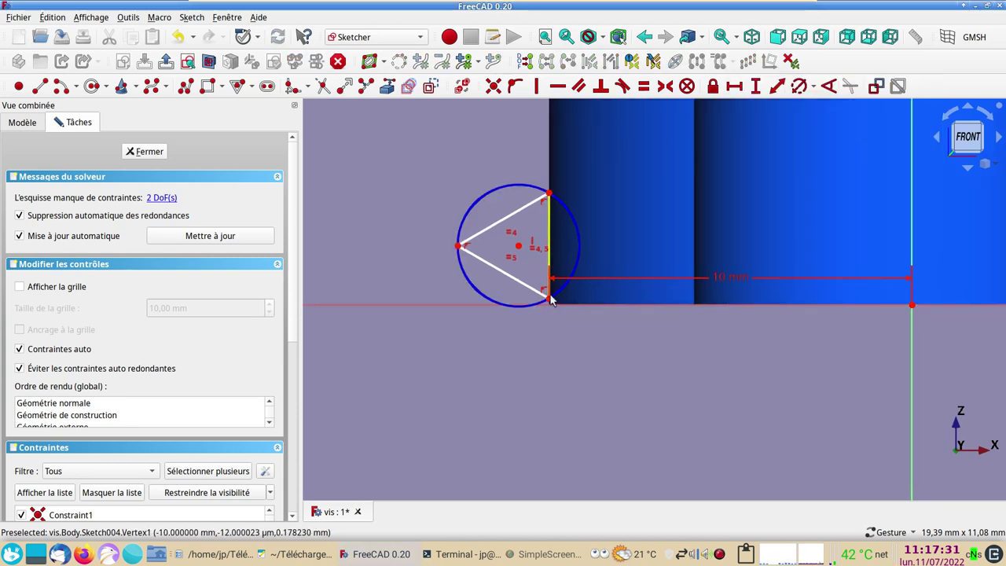
{"action": "left_click", "coordinate": [430, 304]}
{"action": "key", "text": "o"}
{"action": "scroll", "coordinate": [594, 379], "scroll_direction": "down", "scroll_amount": 1}
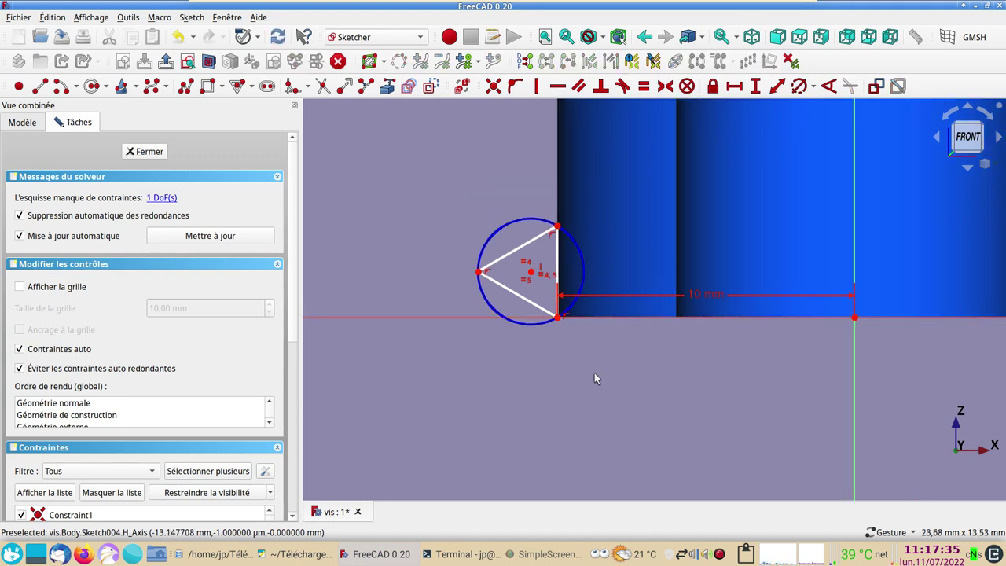
{"action": "scroll", "coordinate": [594, 379], "scroll_direction": "down", "scroll_amount": 1}
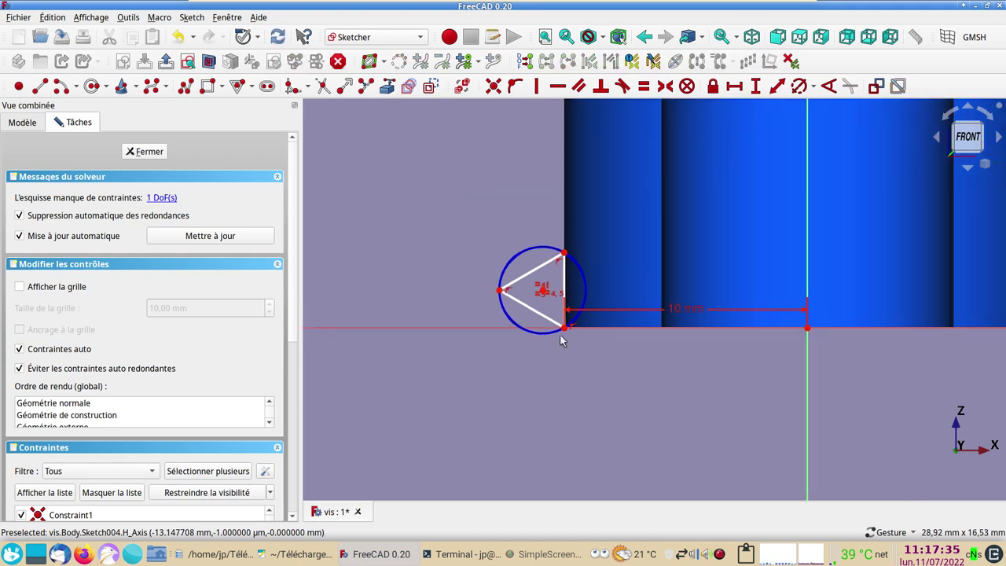
{"action": "left_click", "coordinate": [568, 283]}
{"action": "left_click", "coordinate": [755, 86]}
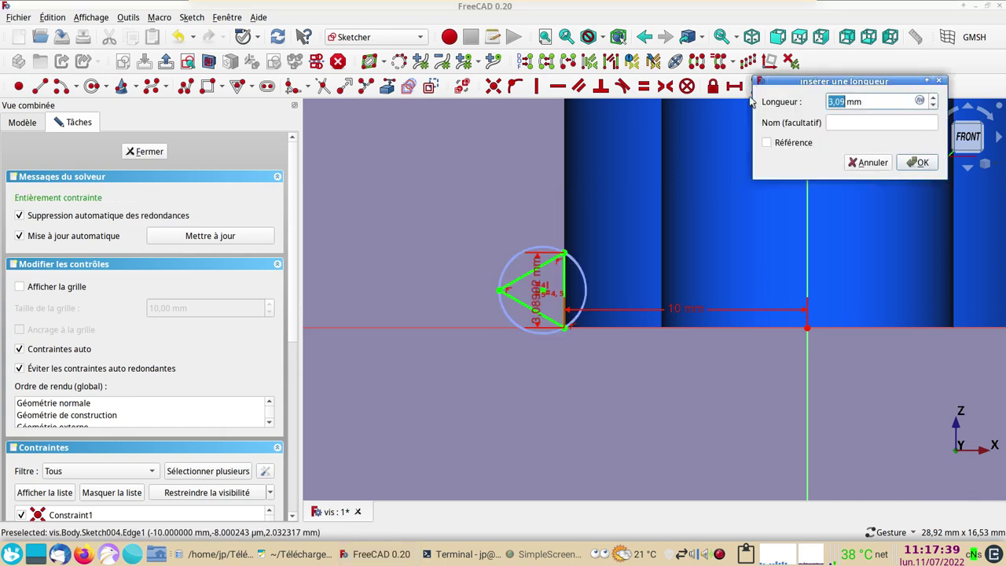
{"action": "type", "text": "2"}
{"action": "key", "text": "Return"}
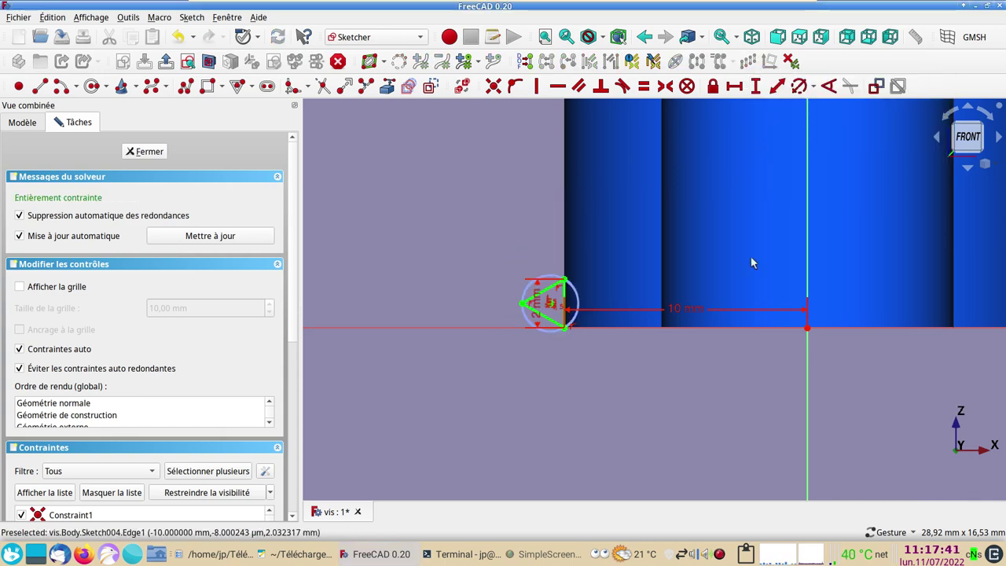
- Close the sketch and set an exact front view of the cylinder
{"action": "left_click", "coordinate": [146, 152]}
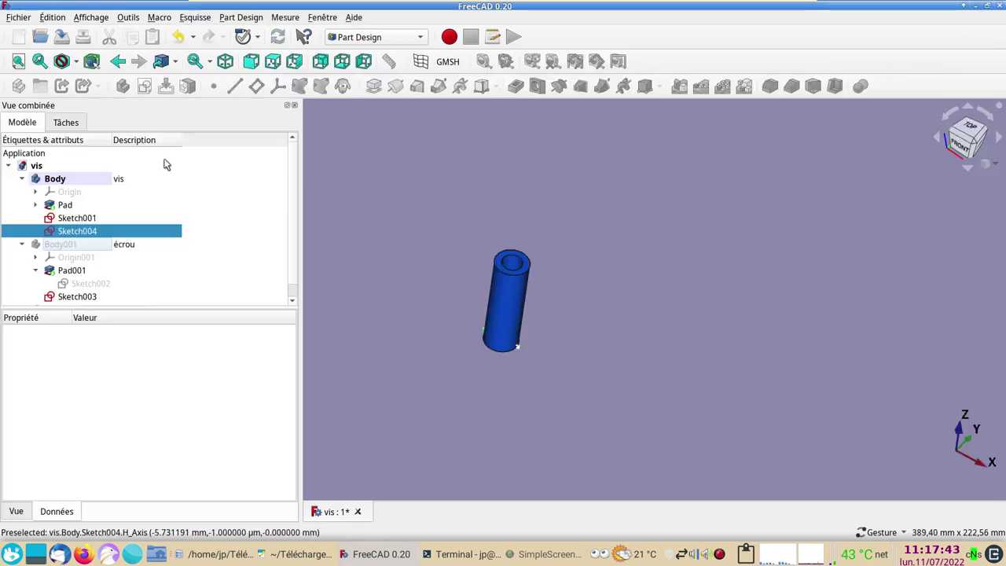
{"action": "scroll", "coordinate": [661, 358], "scroll_direction": "up", "scroll_amount": 5}
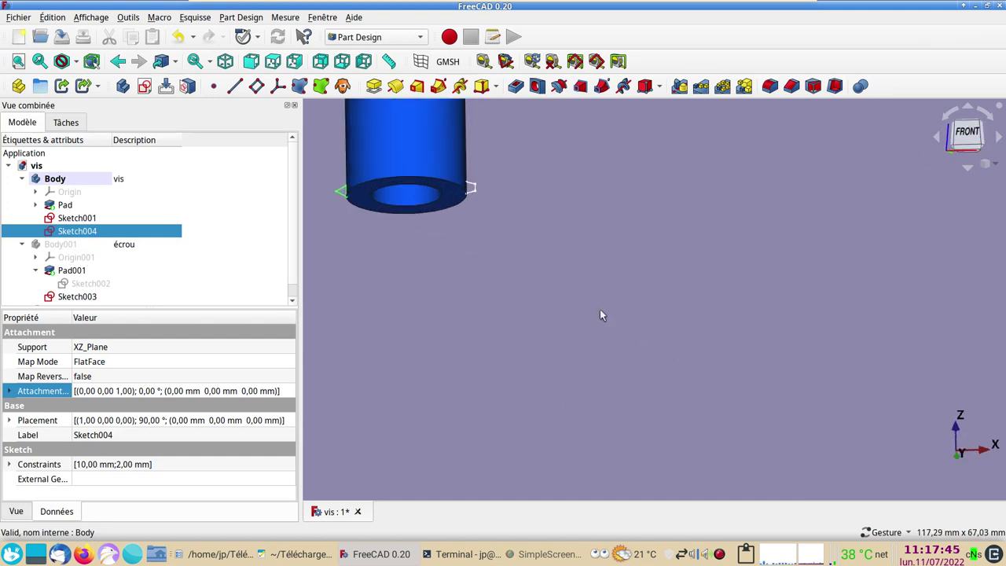
{"action": "right_click_drag", "start_coordinate": [600, 309], "coordinate": [689, 321]}
{"action": "key", "text": "1"}
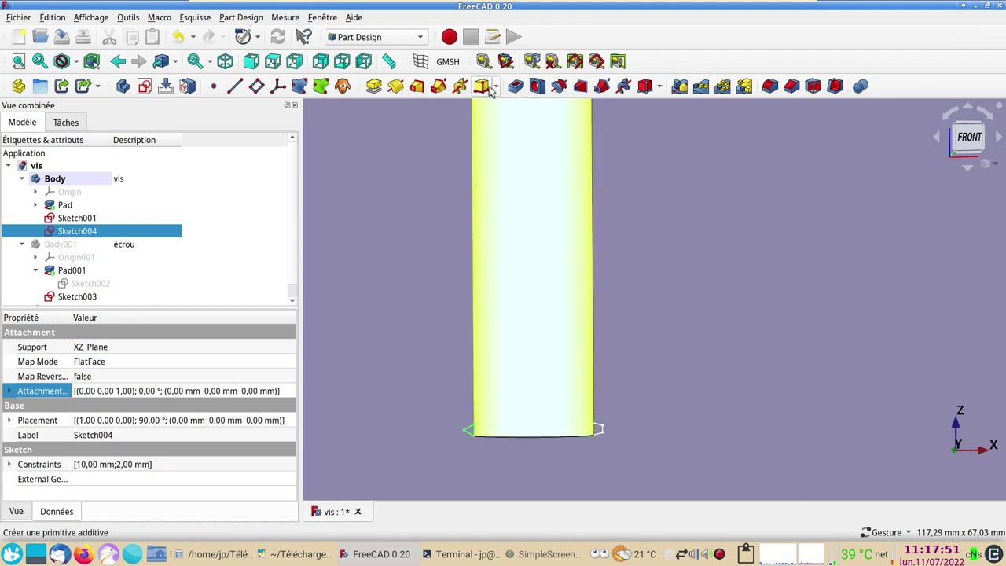
- Create an additive helix from the triangle sketch with a 2 mm pitch
{"action": "left_click", "coordinate": [460, 87]}
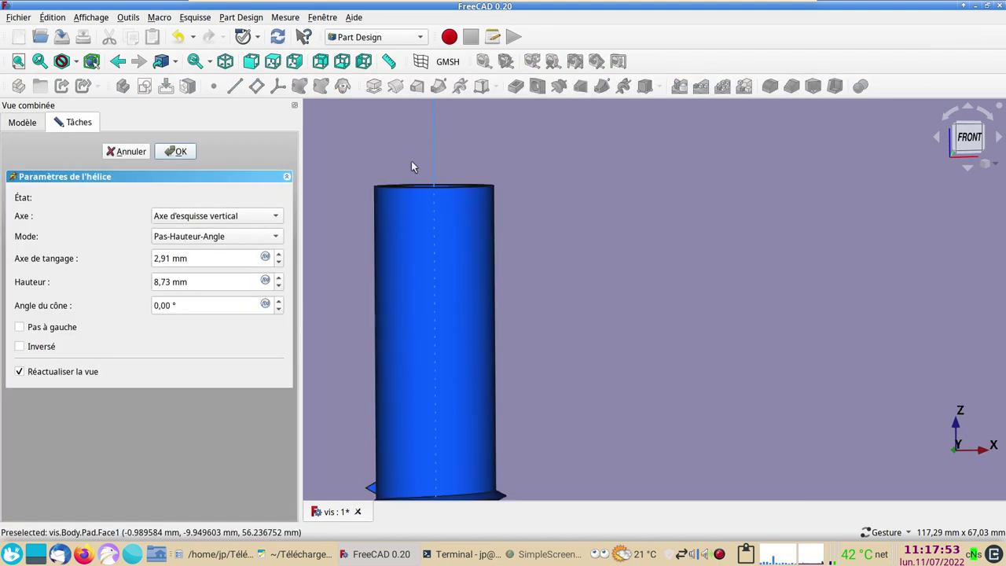
{"action": "scroll", "coordinate": [599, 374], "scroll_direction": "up", "scroll_amount": 2}
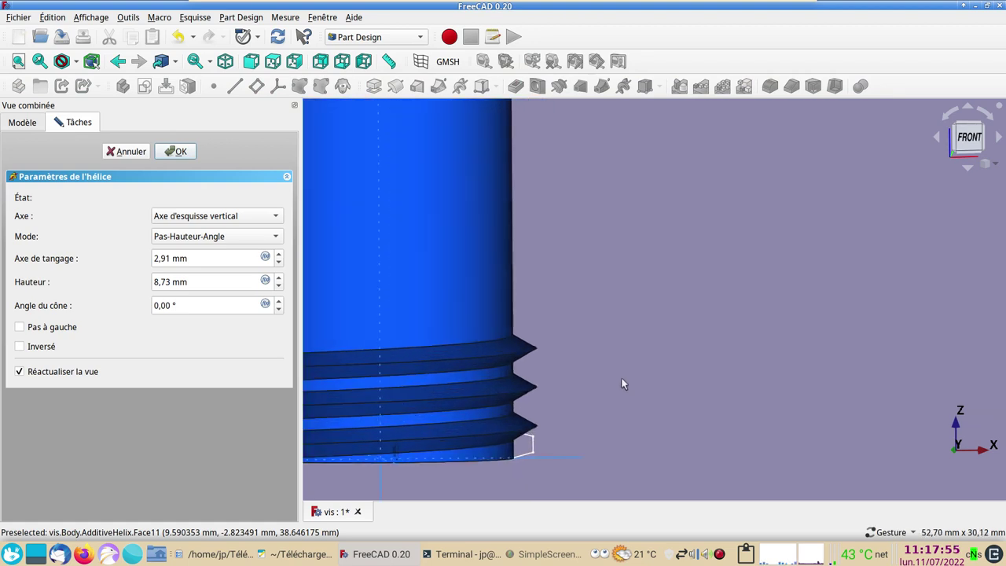
{"action": "scroll", "coordinate": [621, 376], "scroll_direction": "up", "scroll_amount": 2}
{"action": "scroll", "coordinate": [731, 393], "scroll_direction": "up", "scroll_amount": 1}
{"action": "left_click", "coordinate": [209, 258]}
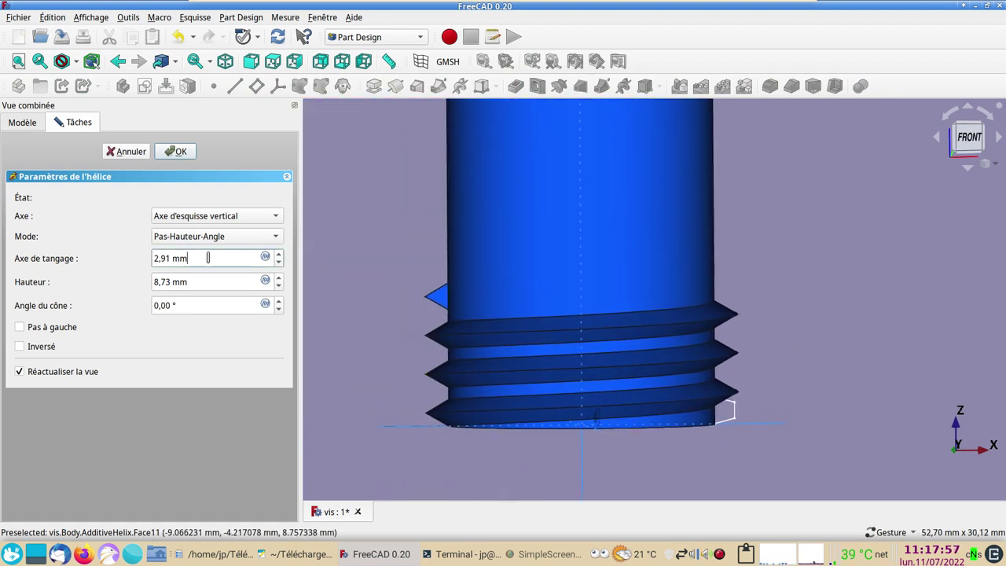
{"action": "left_click_drag", "start_coordinate": [209, 258], "coordinate": [152, 258]}
{"action": "type", "text": "2"}
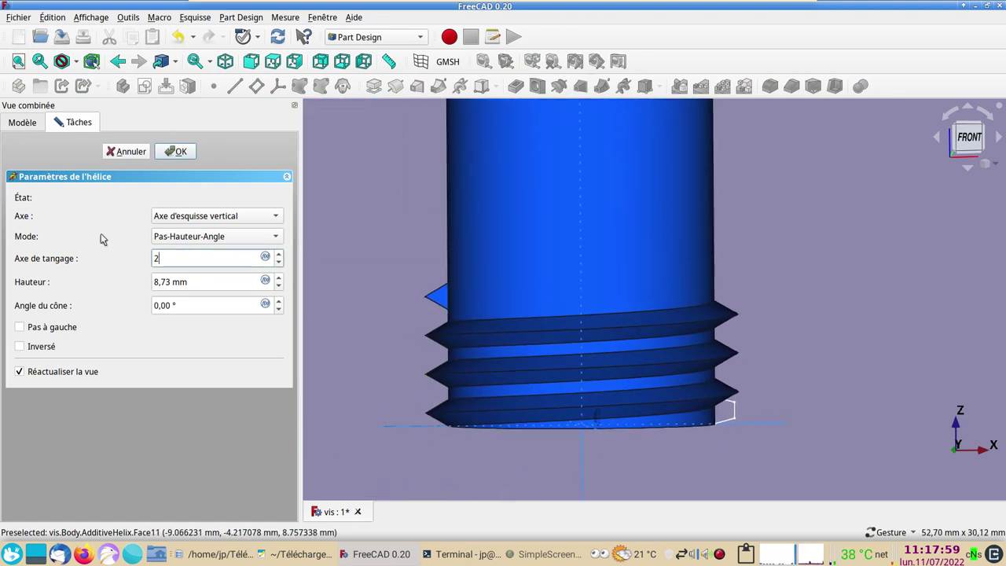
{"action": "key", "text": "Return"}
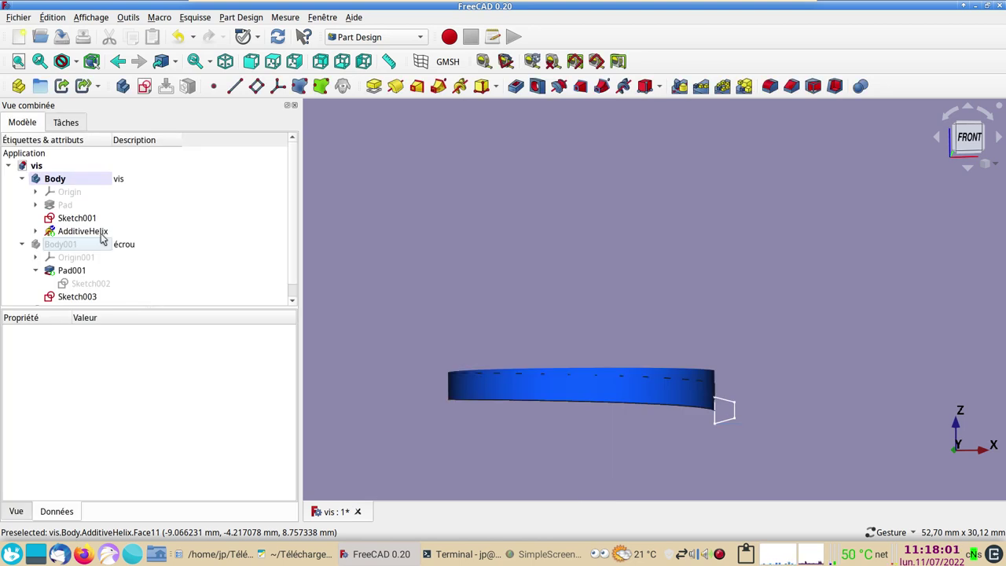
- Re-edit the AdditiveHelix pitch and inspect the thin thread from the side
{"action": "mouse_move", "coordinate": [416, 261]}
{"action": "left_mouse_down"}
{"action": "mouse_move", "coordinate": [530, 258]}
{"action": "mouse_move", "coordinate": [503, 254]}
{"action": "left_mouse_up"}
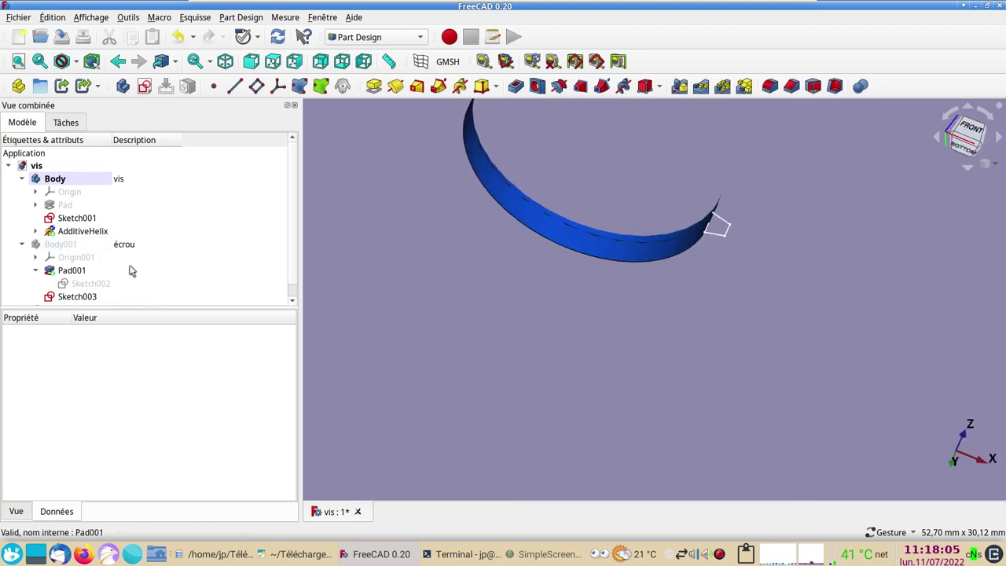
{"action": "double_click", "coordinate": [77, 231]}
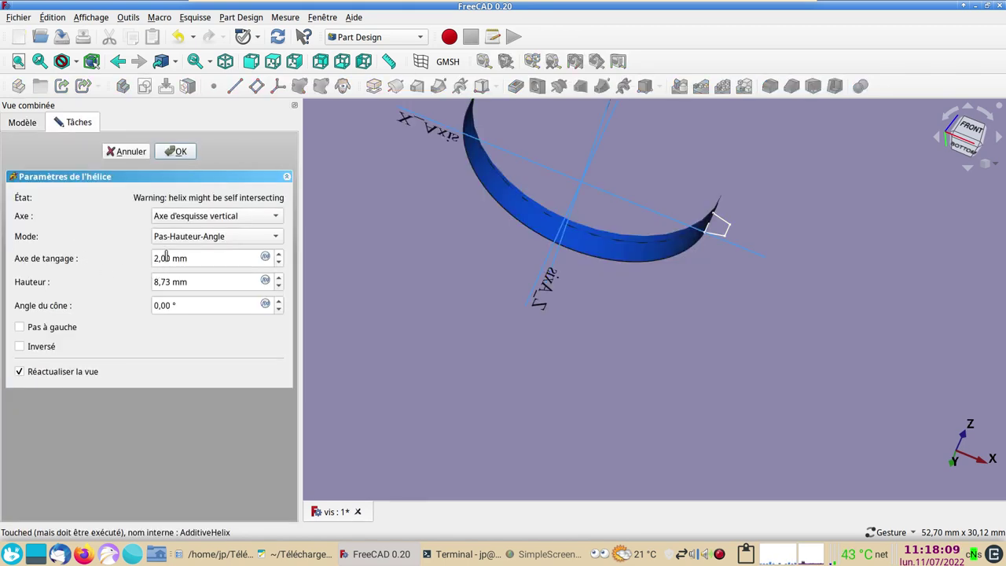
{"action": "left_click_drag", "start_coordinate": [168, 258], "coordinate": [171, 258]}
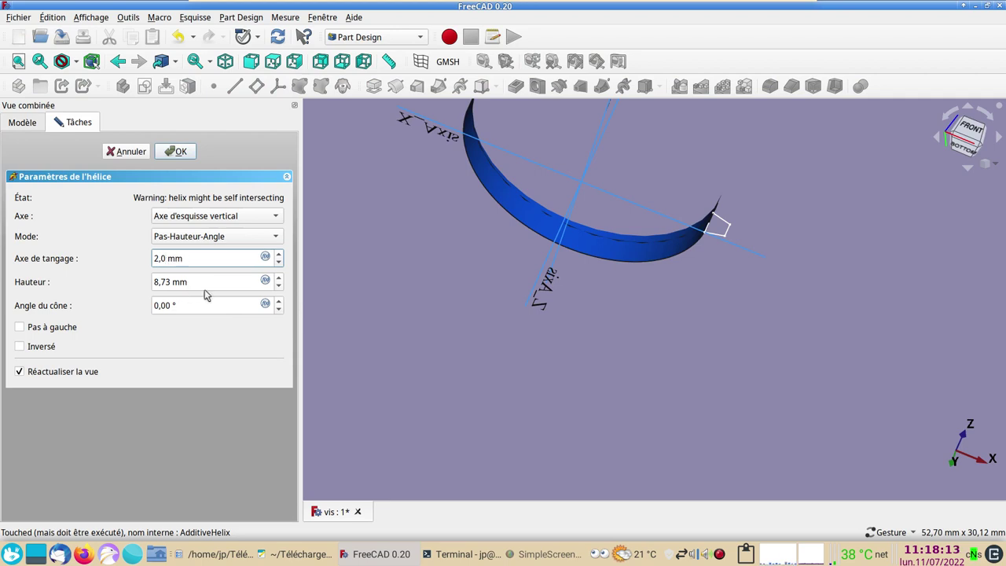
{"action": "key", "text": "Return"}
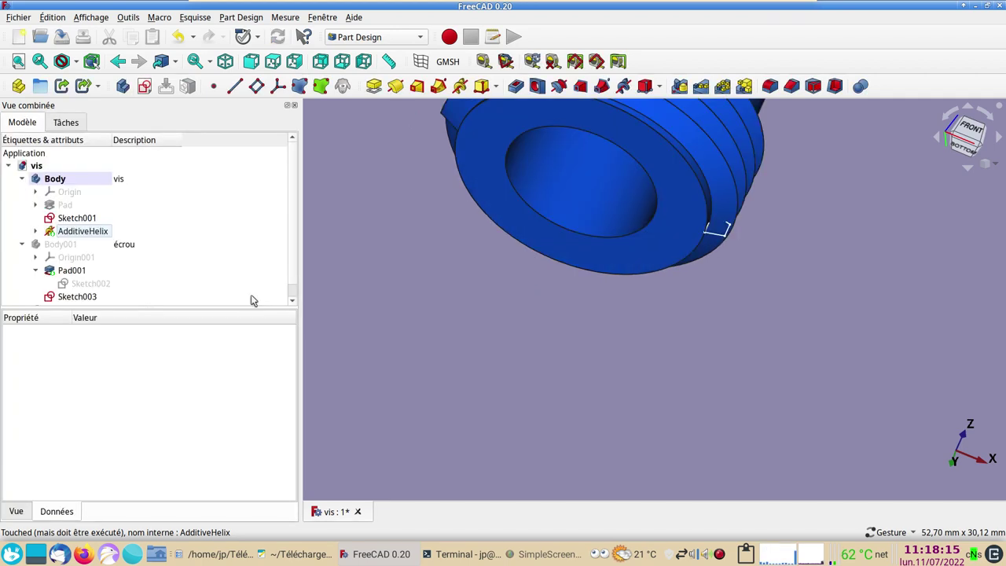
{"action": "mouse_move", "coordinate": [507, 352]}
{"action": "left_mouse_down"}
{"action": "mouse_move", "coordinate": [522, 418]}
{"action": "mouse_move", "coordinate": [503, 391]}
{"action": "left_mouse_up"}
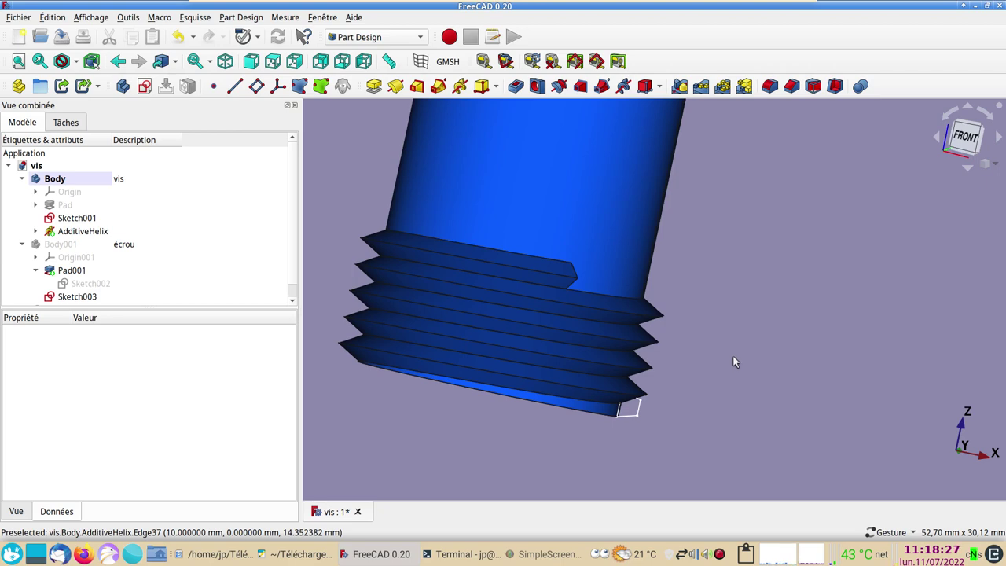
{"action": "scroll", "coordinate": [697, 370], "scroll_direction": "up", "scroll_amount": 3}
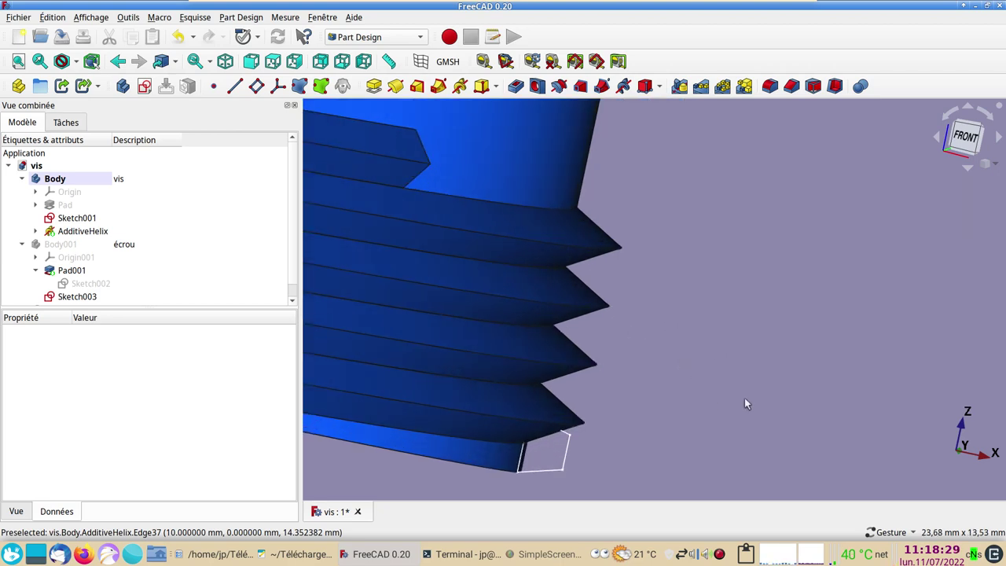
- Delete the AdditiveHelix feature and select Sketch004
{"action": "left_click", "coordinate": [92, 233]}
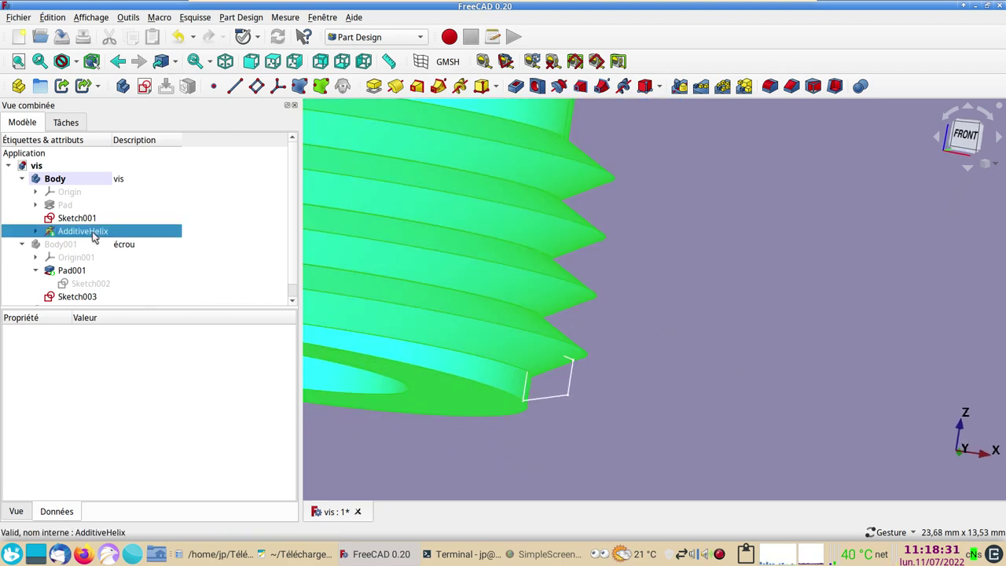
{"action": "key", "text": "Delete"}
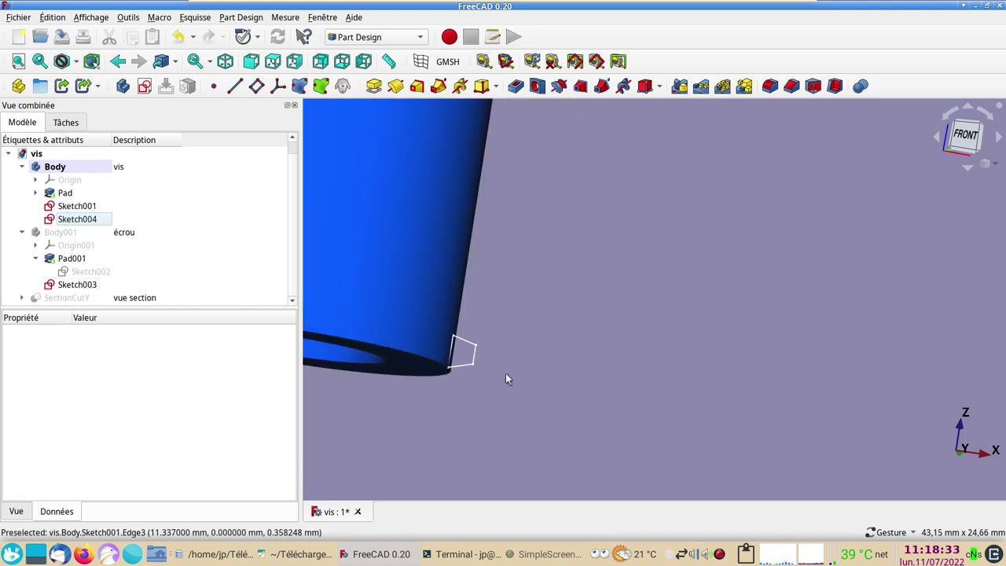
{"action": "left_click", "coordinate": [91, 223]}
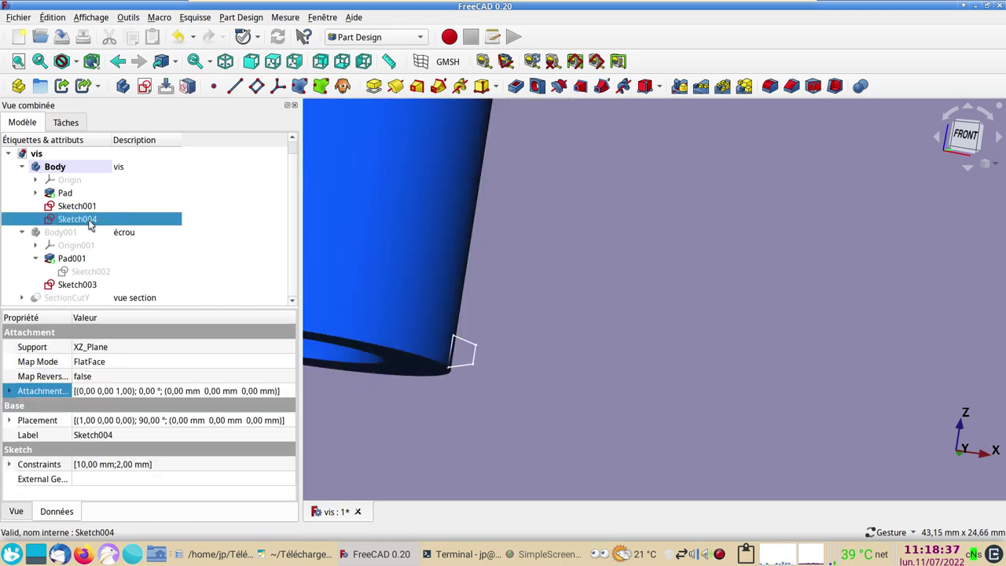
- Delete Sketch004 and review Sketch001's trapezoid profile (10 mm, 2 mm, 30°, 1.2 mm, 1.49 mm)
{"action": "key", "text": "Delete"}
{"action": "left_click", "coordinate": [82, 221]}
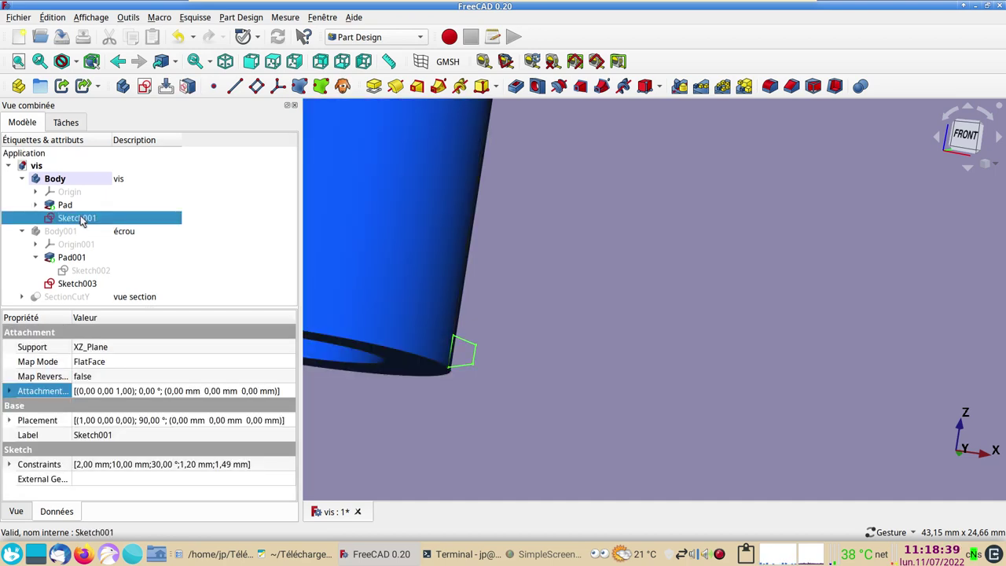
{"action": "double_click", "coordinate": [82, 221]}
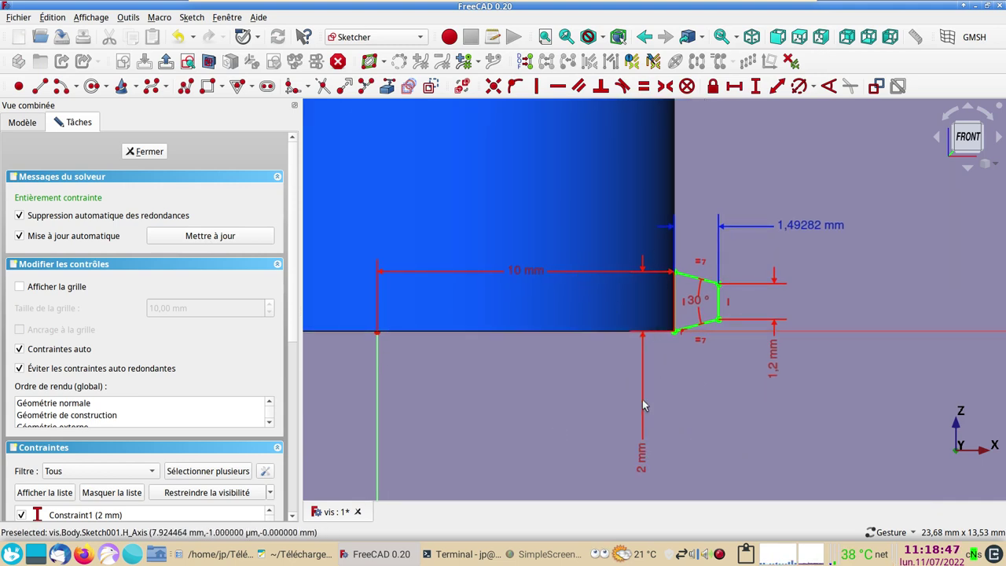
{"action": "scroll", "coordinate": [709, 448], "scroll_direction": "up", "scroll_amount": 1}
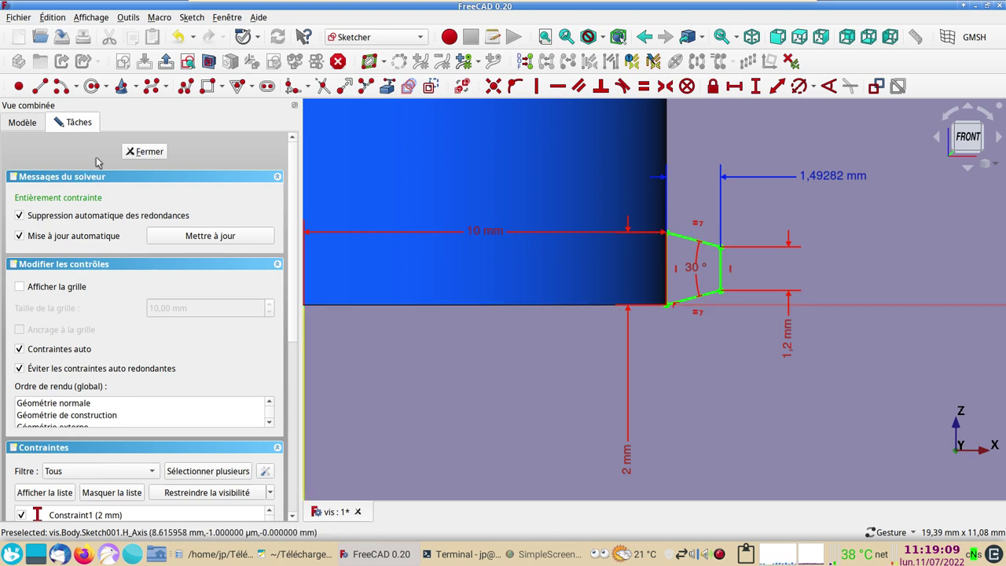
{"action": "left_click", "coordinate": [135, 152]}
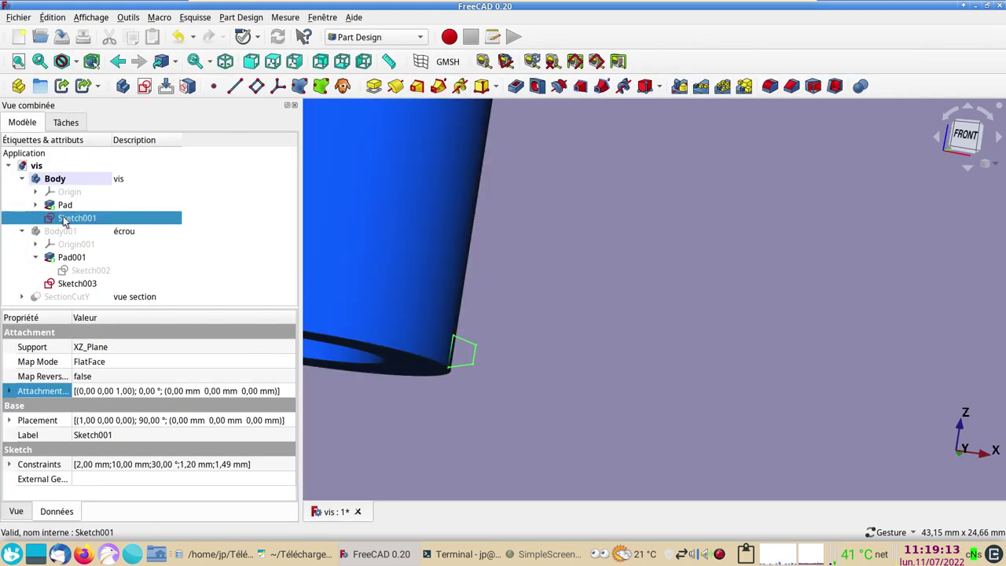
- Sweep Sketch001's trapezoid into an additive helix with 3.2 mm pitch and 40 mm height
{"action": "left_click", "coordinate": [460, 87]}
{"action": "left_click_drag", "start_coordinate": [409, 219], "coordinate": [705, 401]}
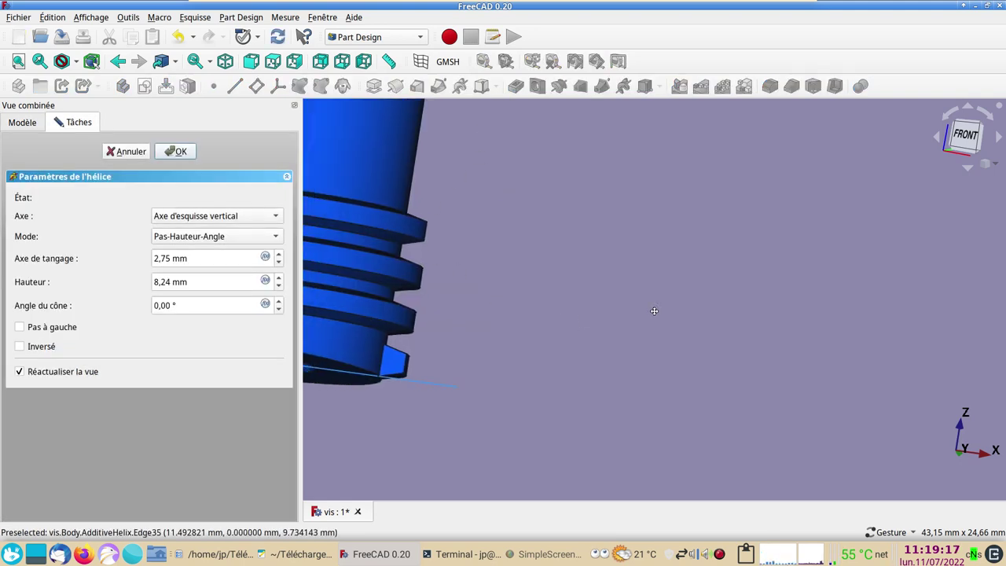
{"action": "key", "text": "2"}
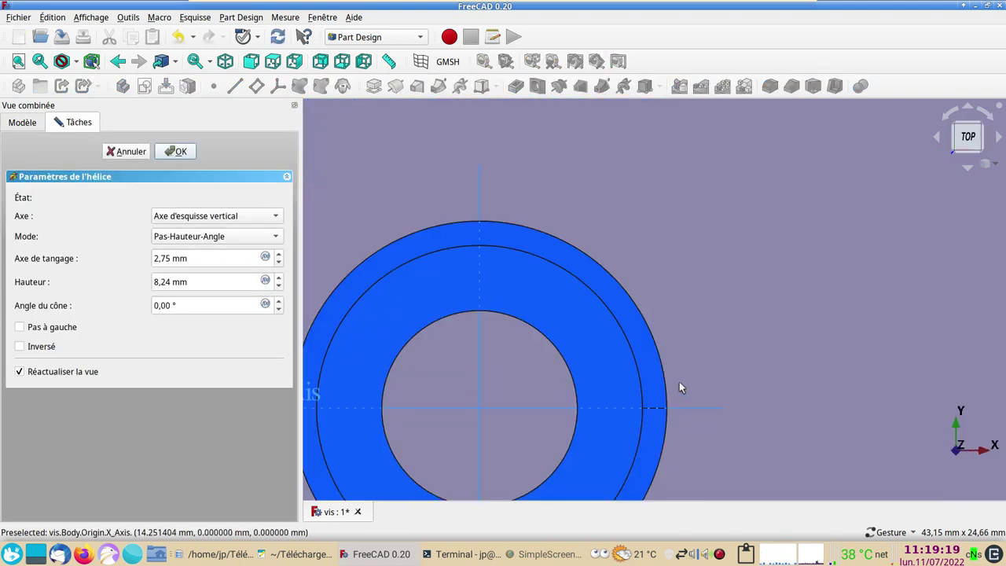
{"action": "key", "text": "1"}
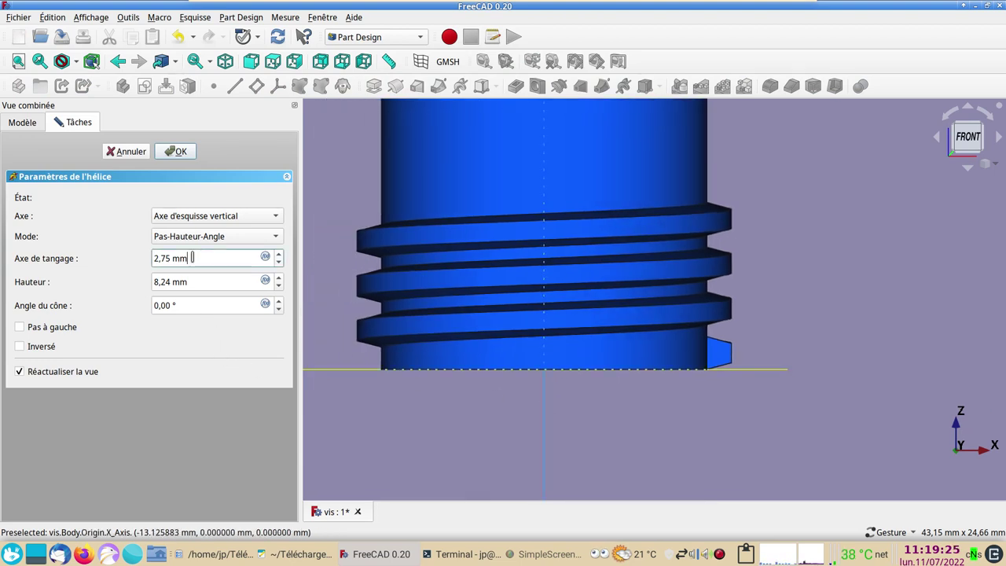
{"action": "left_click_drag", "start_coordinate": [192, 258], "coordinate": [147, 253]}
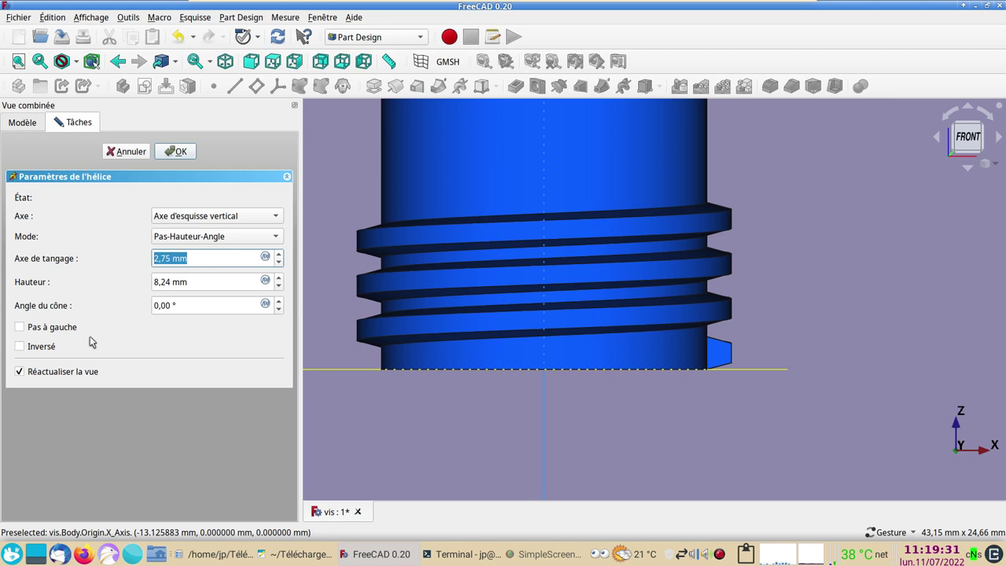
{"action": "type", "text": "3.2"}
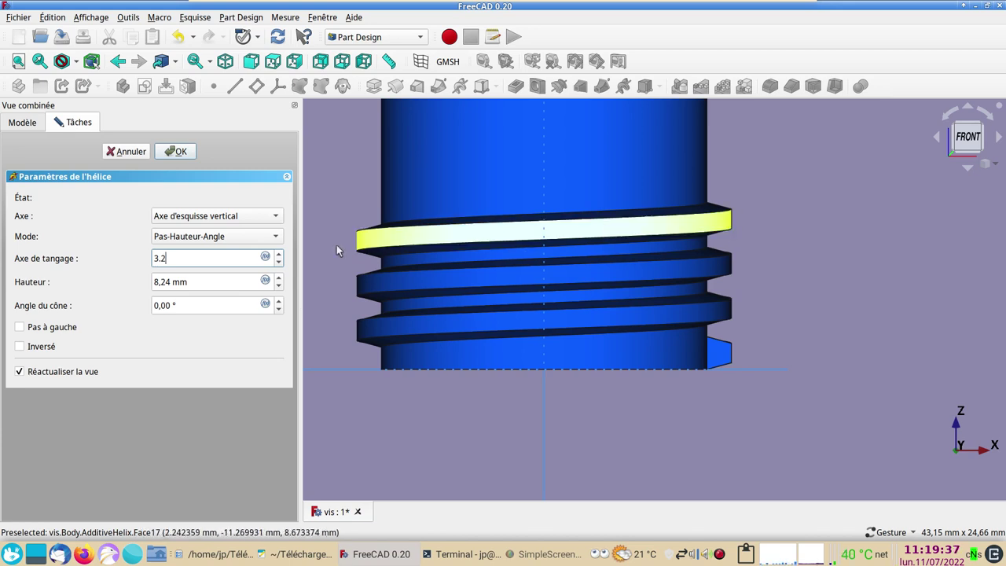
{"action": "key", "text": "Tab"}
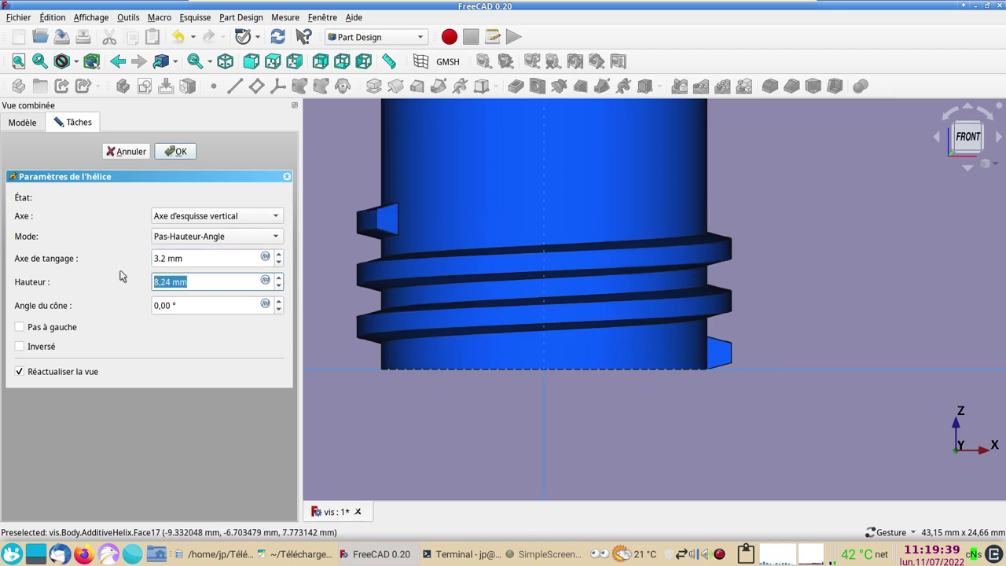
{"action": "type", "text": "40"}
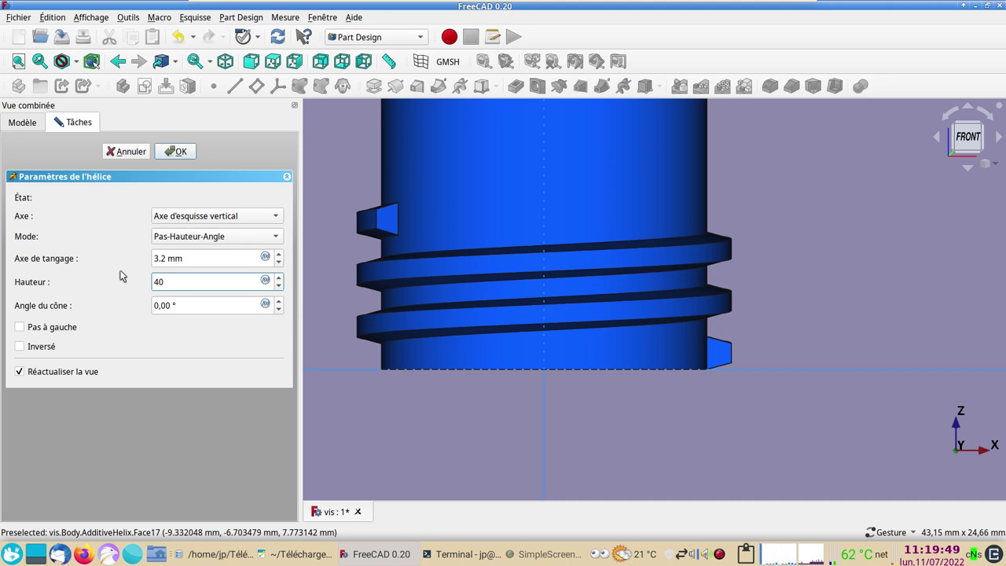
{"action": "key", "text": "Return"}
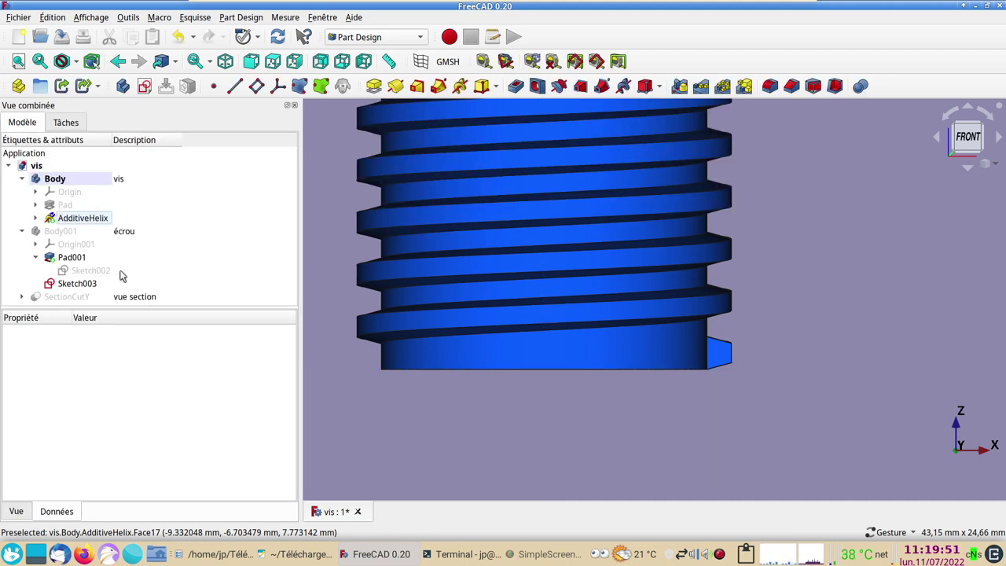
- Show the nut body Body001 again around the threaded screw
{"action": "scroll", "coordinate": [727, 378], "scroll_direction": "down", "scroll_amount": 2}
{"action": "scroll", "coordinate": [766, 360], "scroll_direction": "down", "scroll_amount": 2}
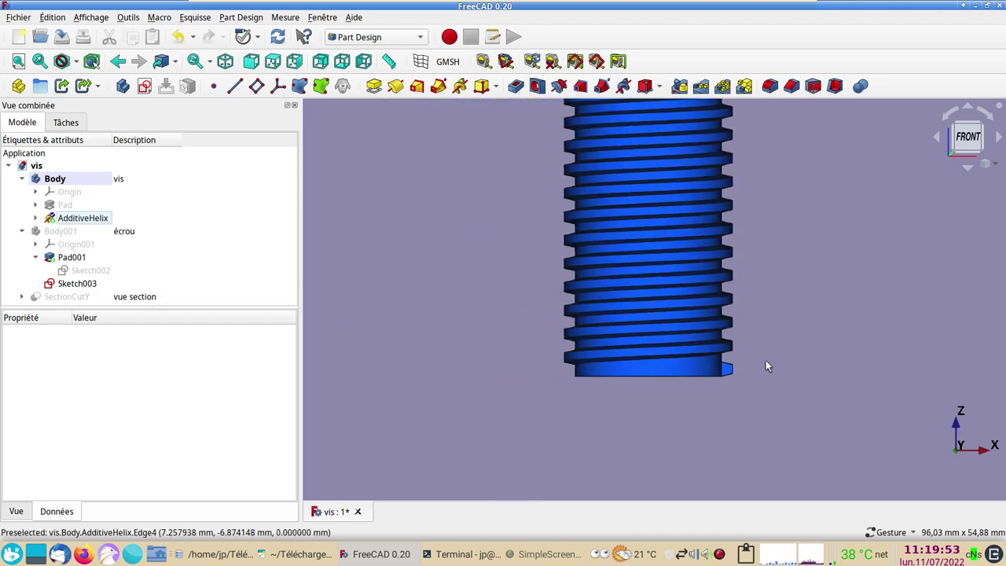
{"action": "scroll", "coordinate": [699, 421], "scroll_direction": "down", "scroll_amount": 2}
{"action": "right_click_drag", "start_coordinate": [700, 420], "coordinate": [693, 339]}
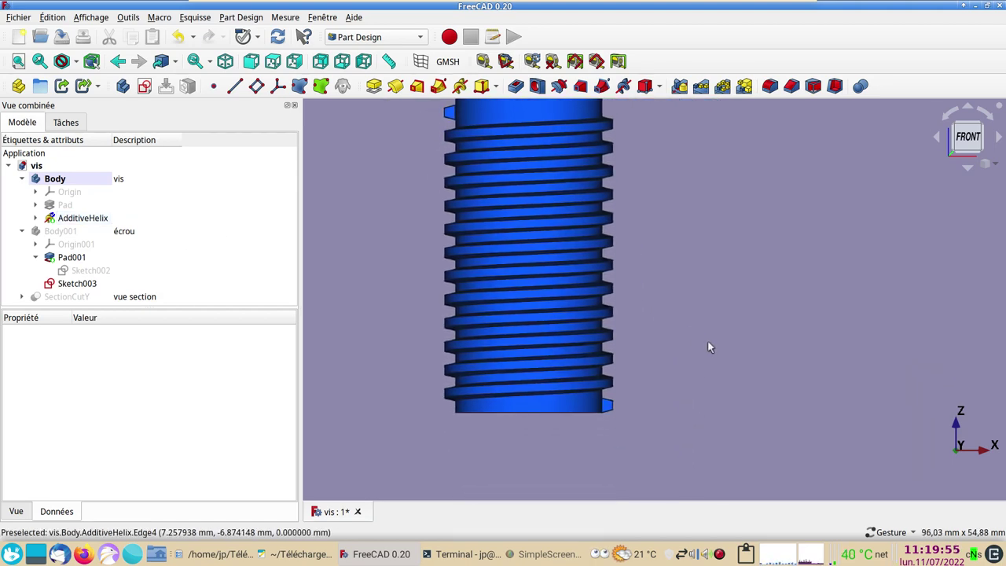
{"action": "mouse_move", "coordinate": [727, 399]}
{"action": "left_mouse_down"}
{"action": "mouse_move", "coordinate": [645, 321]}
{"action": "mouse_move", "coordinate": [674, 422]}
{"action": "mouse_move", "coordinate": [691, 395]}
{"action": "left_mouse_up"}
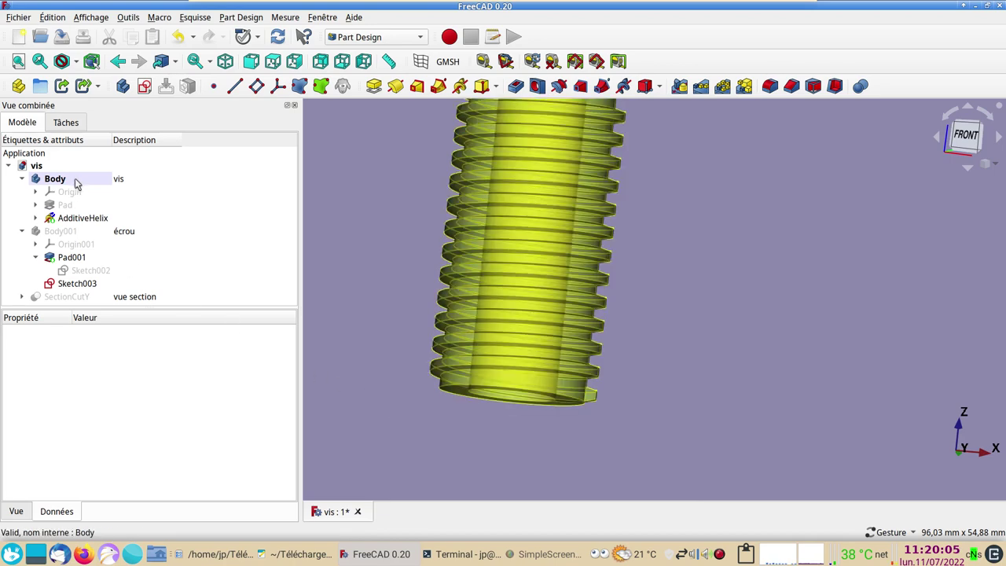
{"action": "left_click", "coordinate": [59, 232]}
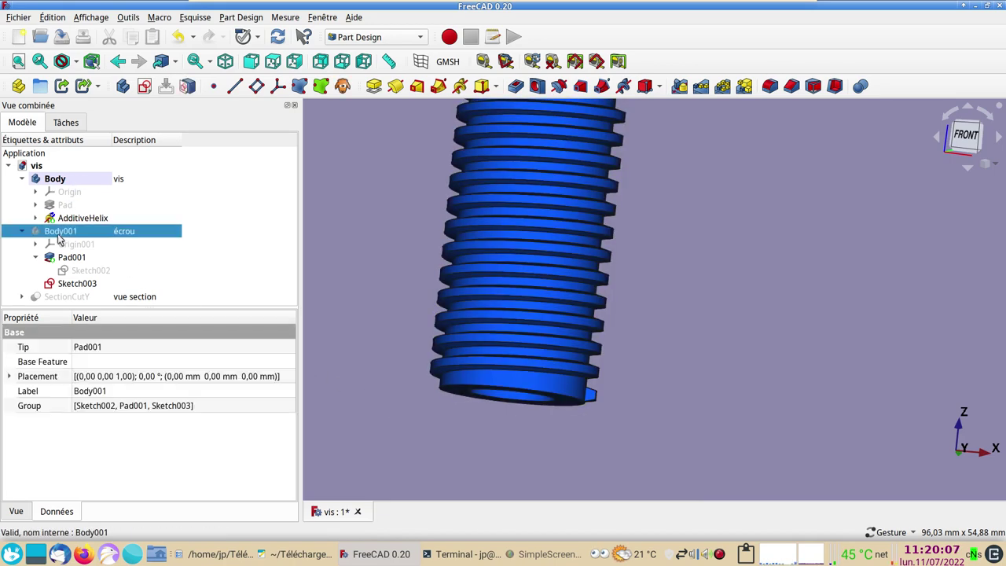
{"action": "key", "text": "space"}
{"action": "mouse_move", "coordinate": [844, 400]}
{"action": "left_mouse_down"}
{"action": "mouse_move", "coordinate": [875, 462]}
{"action": "mouse_move", "coordinate": [579, 275]}
{"action": "mouse_move", "coordinate": [517, 267]}
{"action": "left_mouse_up"}
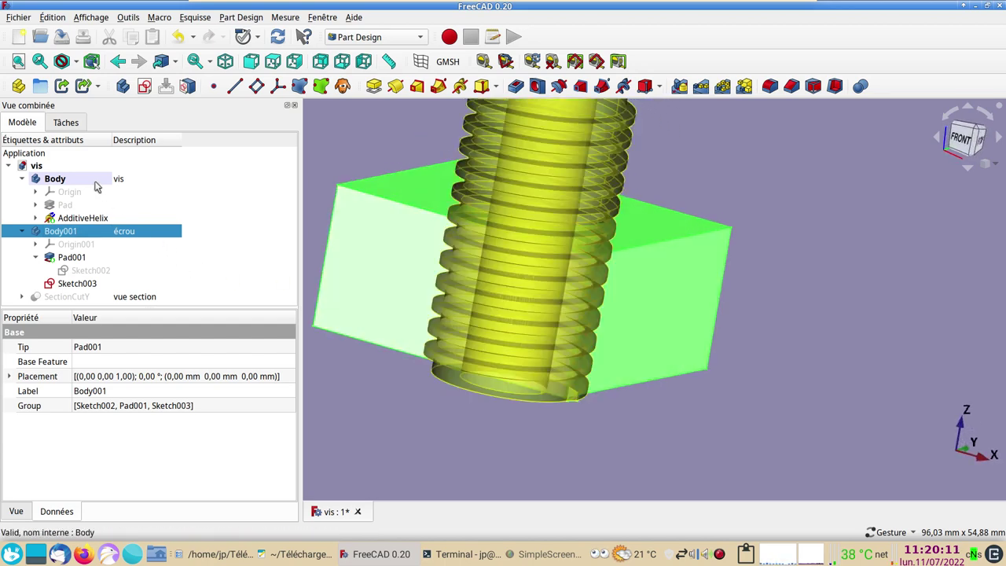
- Hide the screw body and view the nut's plain hole face
{"action": "left_click", "coordinate": [98, 187]}
{"action": "key", "text": "space"}
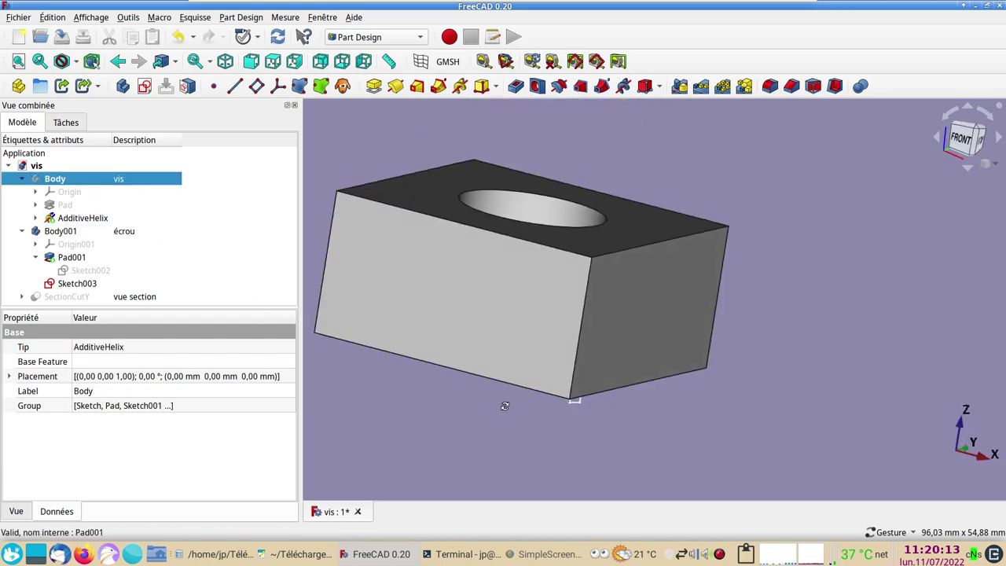
{"action": "mouse_move", "coordinate": [598, 385]}
{"action": "left_mouse_down"}
{"action": "mouse_move", "coordinate": [618, 382]}
{"action": "mouse_move", "coordinate": [549, 388]}
{"action": "mouse_move", "coordinate": [589, 423]}
{"action": "mouse_move", "coordinate": [581, 452]}
{"action": "left_mouse_up"}
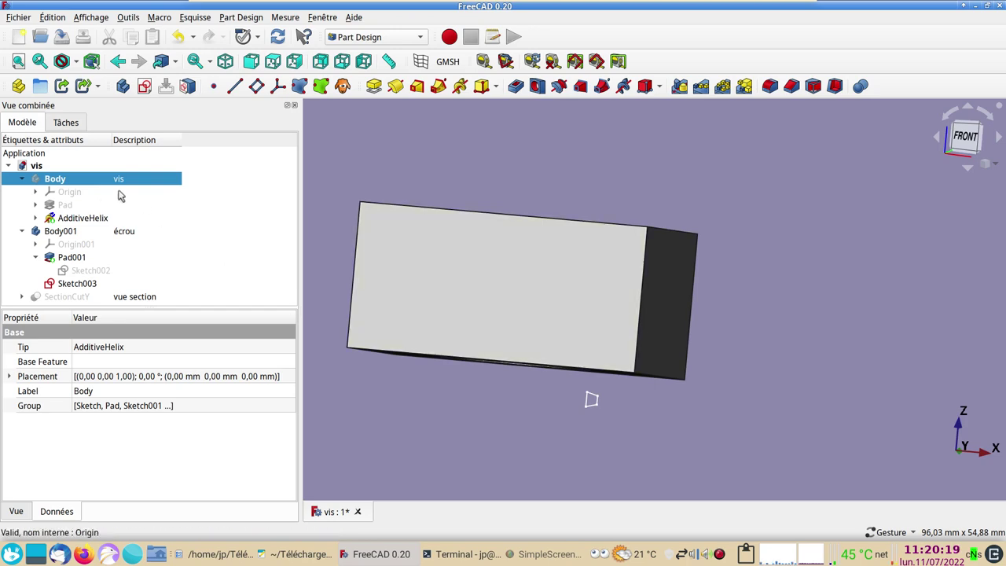
{"action": "double_click", "coordinate": [67, 284]}
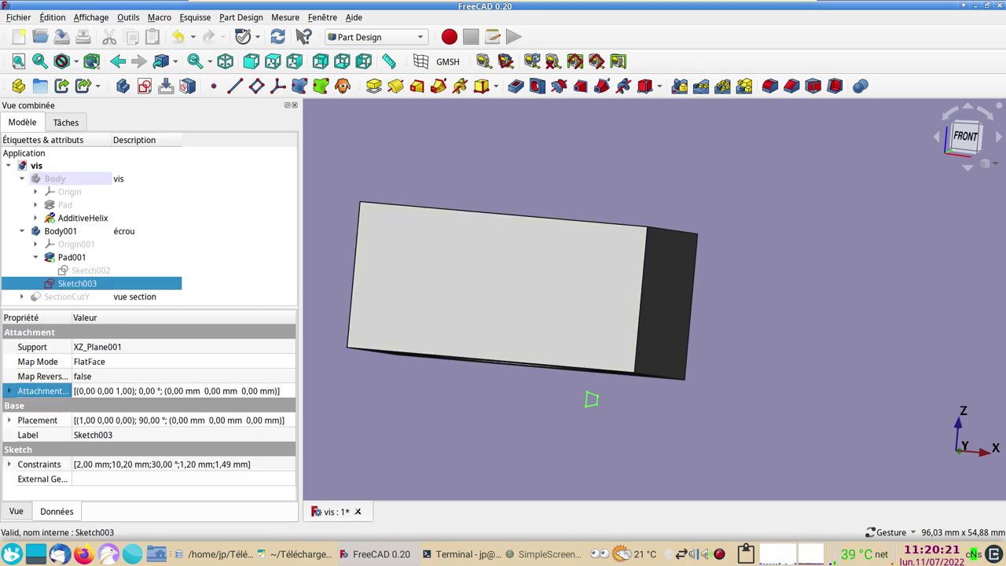
{"action": "scroll", "coordinate": [429, 340], "scroll_direction": "up", "scroll_amount": 3}
{"action": "right_click_drag", "start_coordinate": [434, 342], "coordinate": [467, 244]}
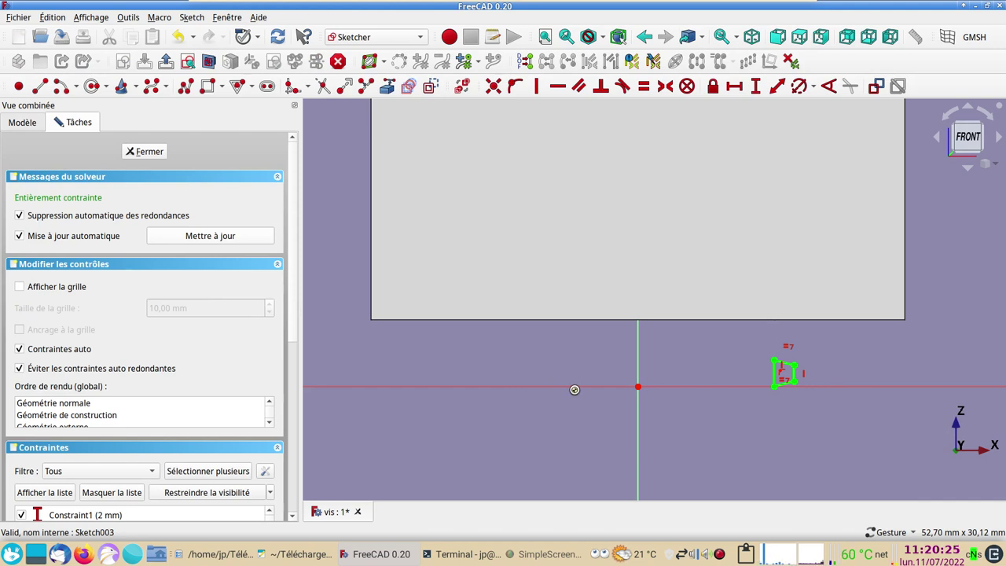
{"action": "scroll", "coordinate": [574, 385], "scroll_direction": "up", "scroll_amount": 2}
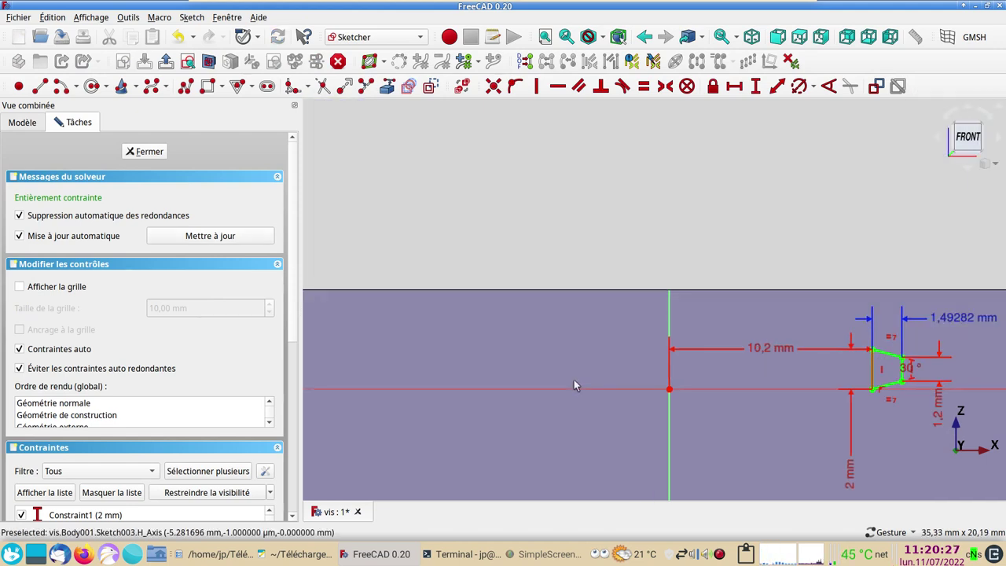
{"action": "right_click_drag", "start_coordinate": [477, 337], "coordinate": [334, 294]}
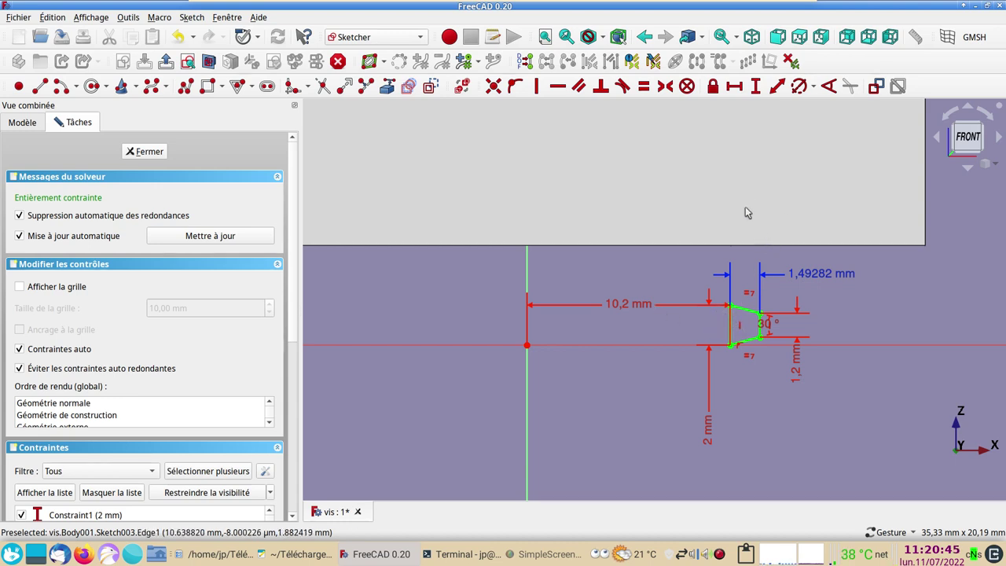
{"action": "left_click_drag", "start_coordinate": [685, 305], "coordinate": [692, 284]}
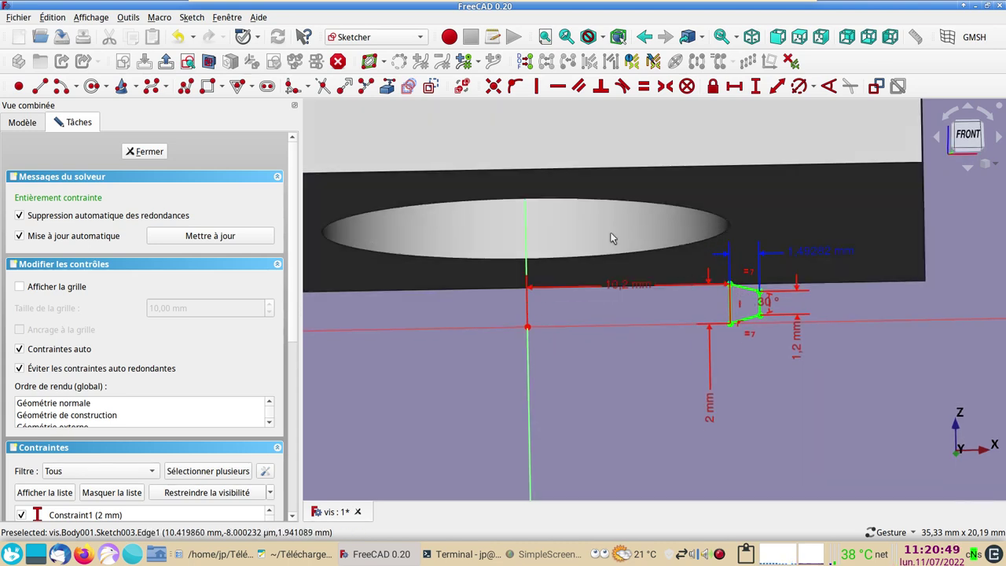
{"action": "mouse_move", "coordinate": [535, 326]}
{"action": "left_mouse_down"}
{"action": "mouse_move", "coordinate": [523, 317]}
{"action": "mouse_move", "coordinate": [718, 336]}
{"action": "left_mouse_up"}
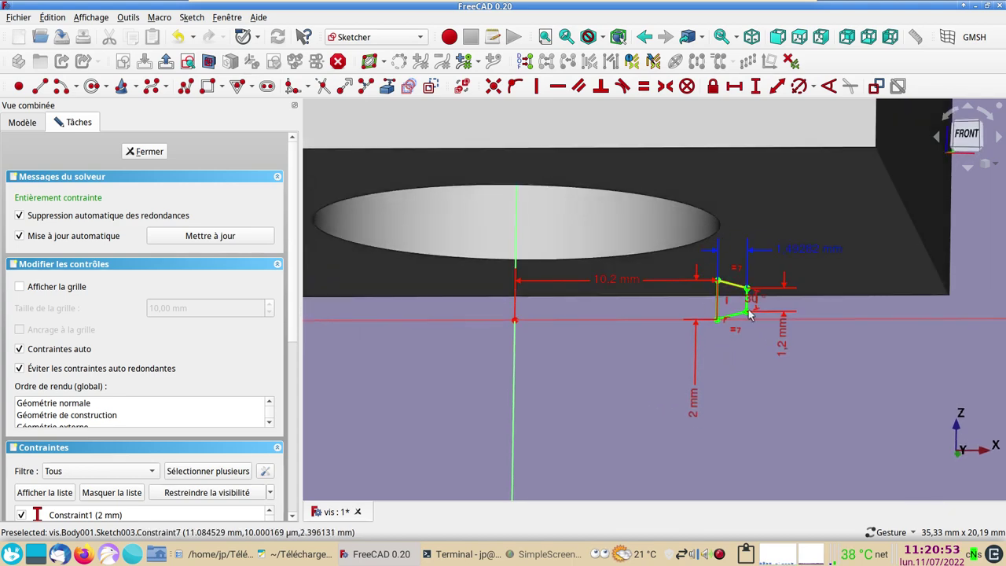
{"action": "left_click", "coordinate": [189, 66]}
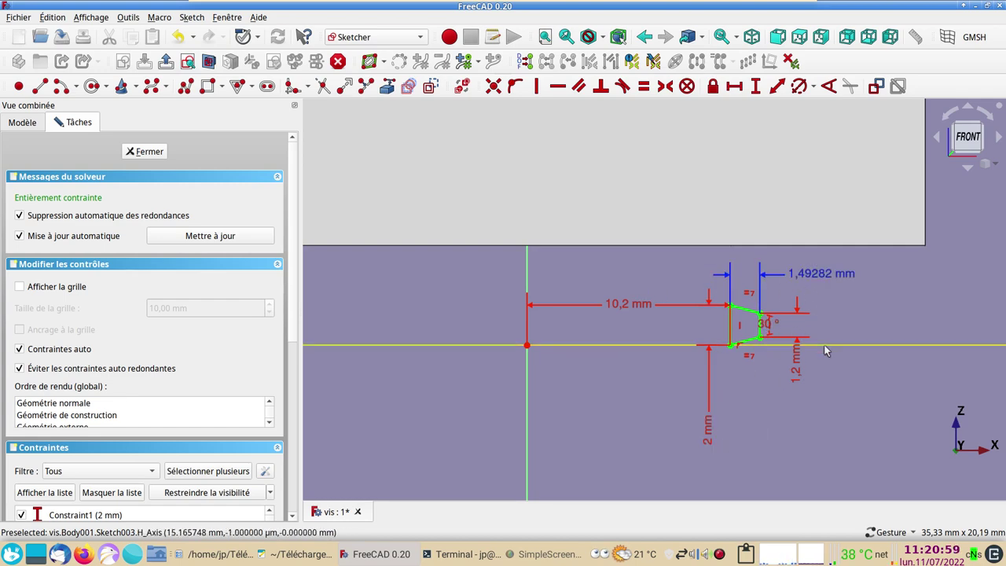
{"action": "left_click", "coordinate": [152, 154]}
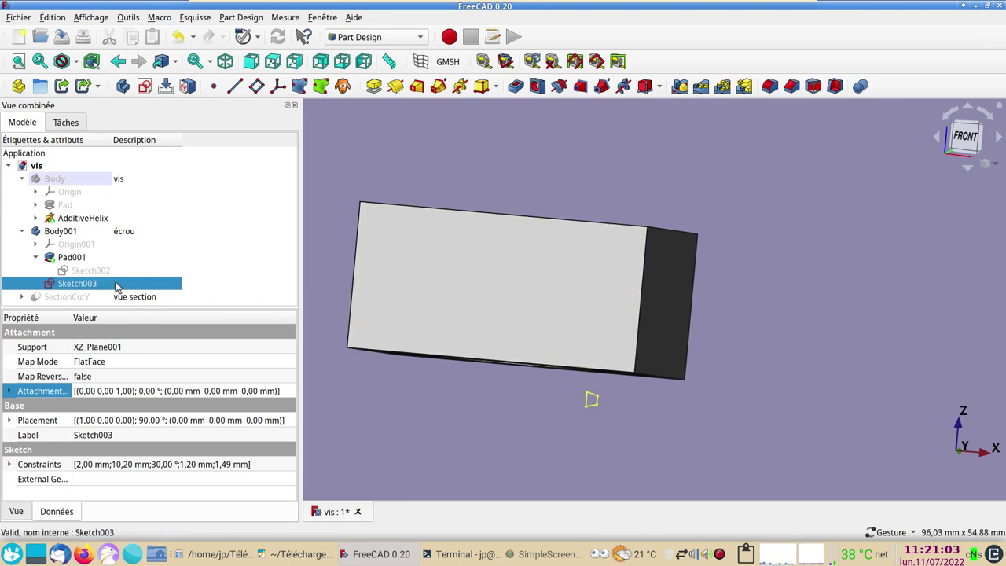
- Dismiss the helix error, activate Body001 and select its thread profile Sketch003
{"action": "left_click", "coordinate": [624, 87]}
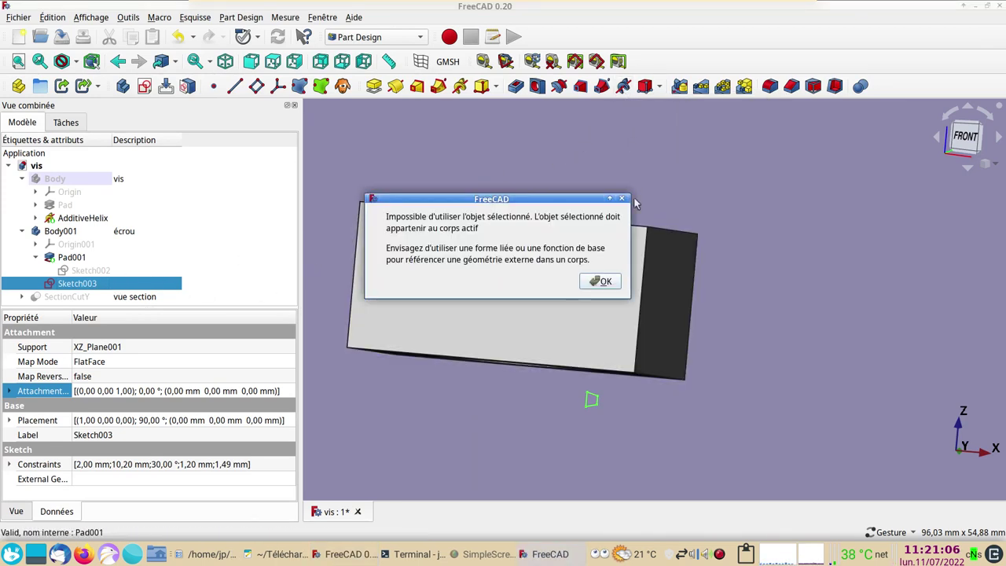
{"action": "left_click", "coordinate": [603, 281]}
{"action": "double_click", "coordinate": [61, 231]}
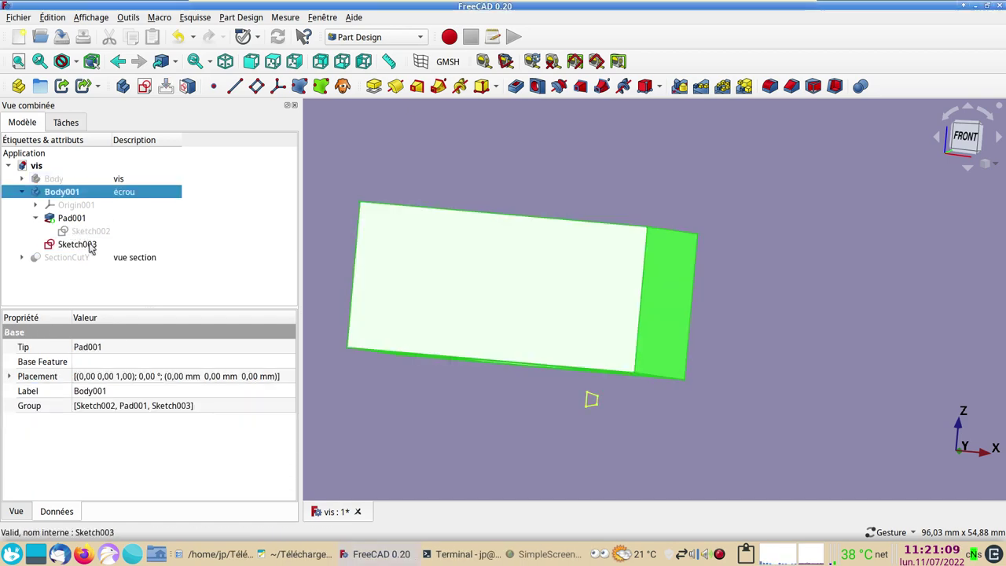
{"action": "left_click", "coordinate": [88, 245]}
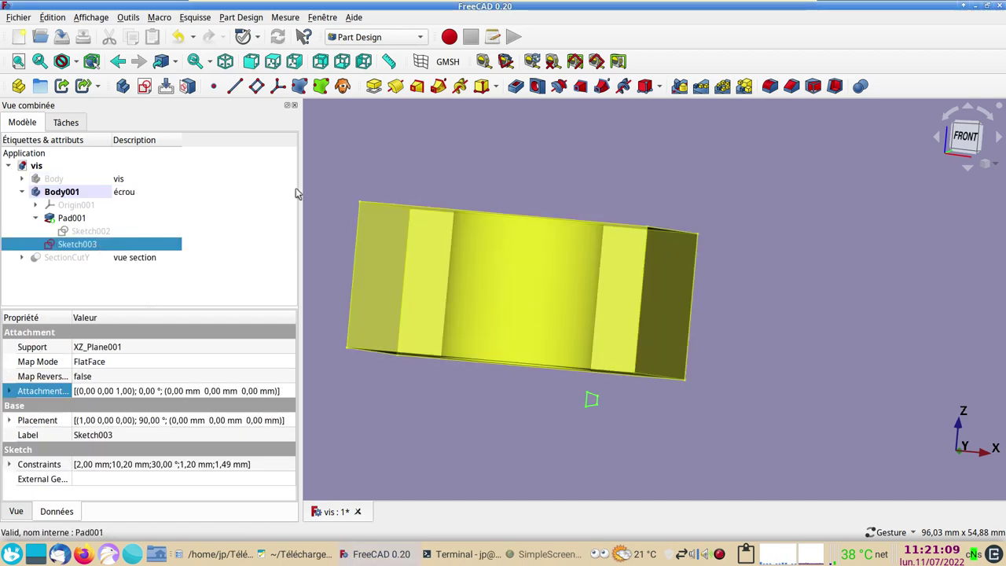
- Cut a subtractive helix from Sketch003 with 3.2 mm pitch and height 30
{"action": "left_click", "coordinate": [624, 86]}
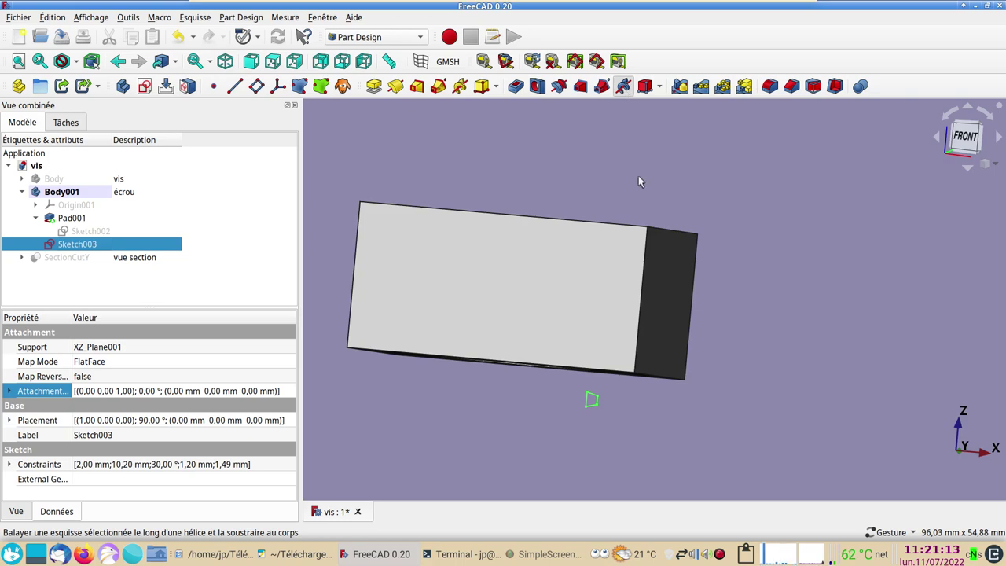
{"action": "mouse_move", "coordinate": [556, 265]}
{"action": "left_mouse_down"}
{"action": "mouse_move", "coordinate": [603, 184]}
{"action": "mouse_move", "coordinate": [604, 258]}
{"action": "left_mouse_up"}
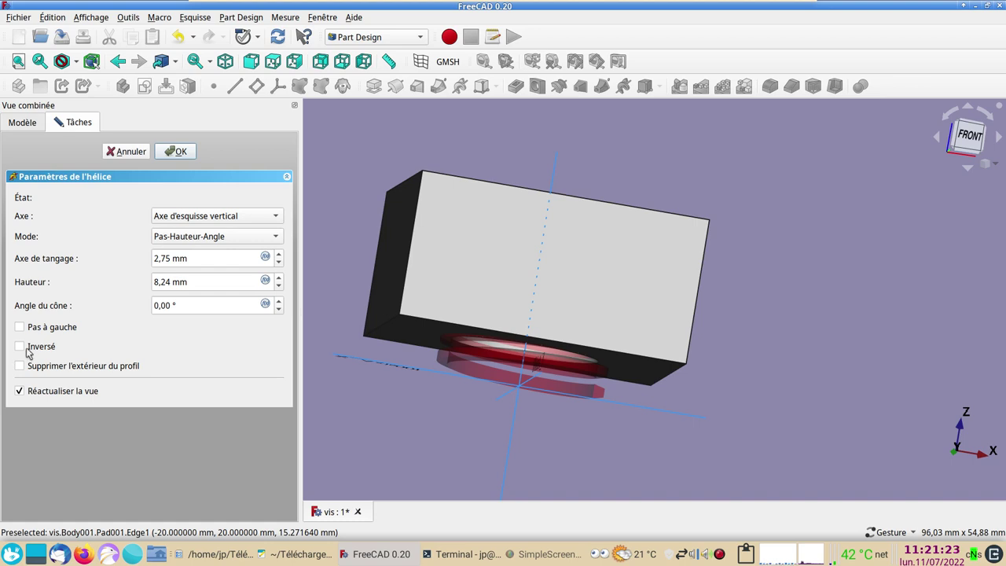
{"action": "left_click", "coordinate": [20, 347]}
{"action": "left_click", "coordinate": [21, 347]}
{"action": "left_click_drag", "start_coordinate": [196, 258], "coordinate": [122, 254]}
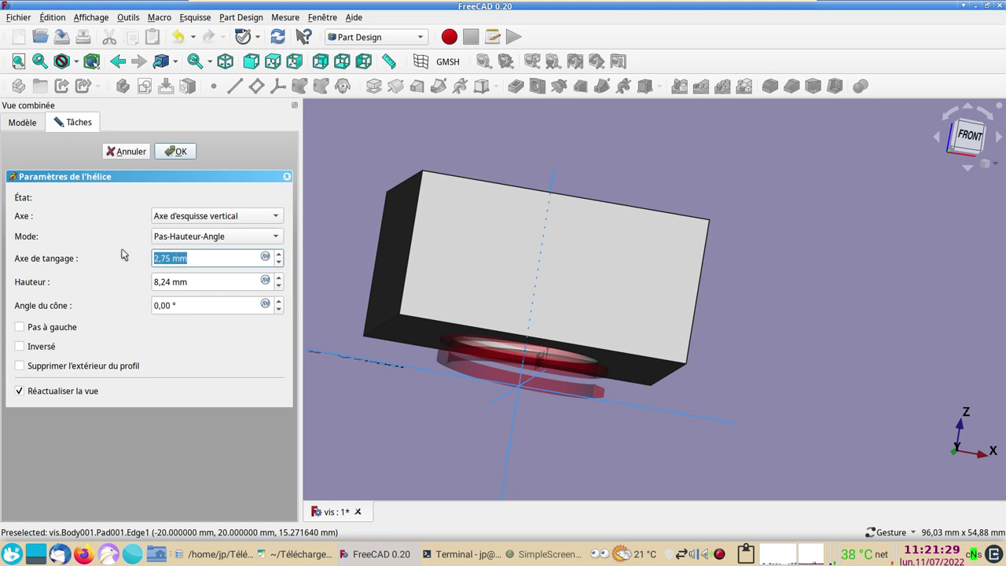
{"action": "type", "text": "3.2"}
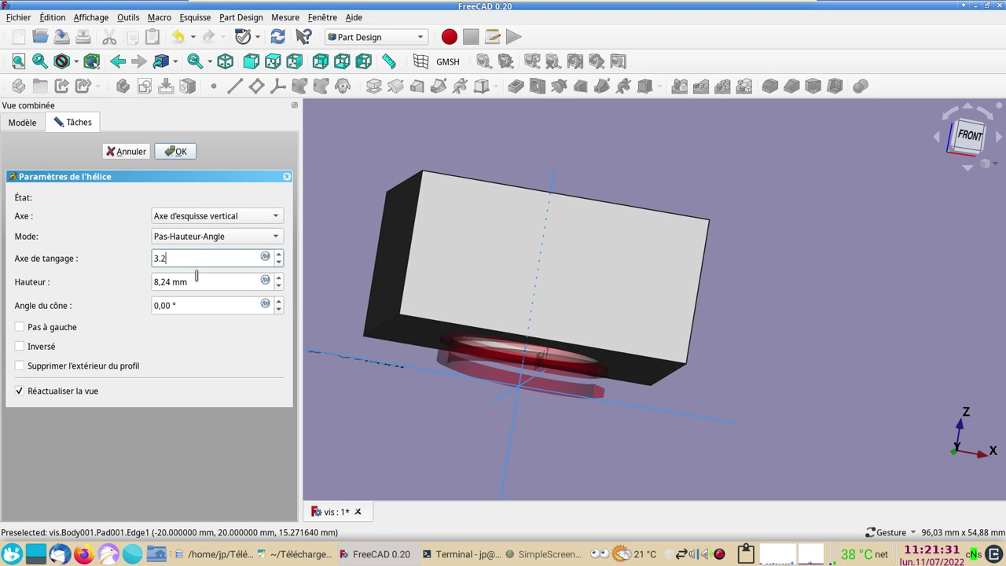
{"action": "left_click_drag", "start_coordinate": [197, 282], "coordinate": [101, 282]}
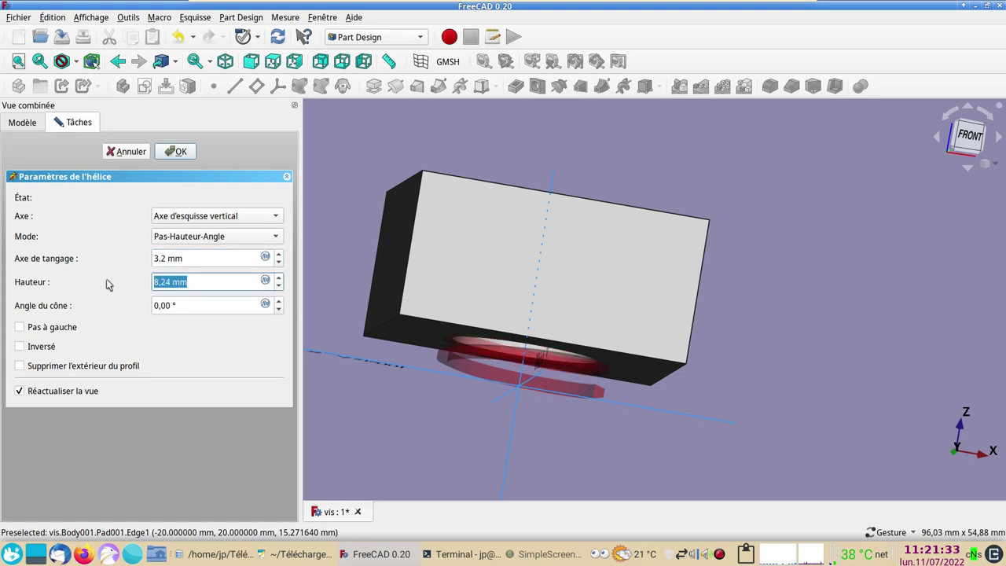
{"action": "type", "text": "30"}
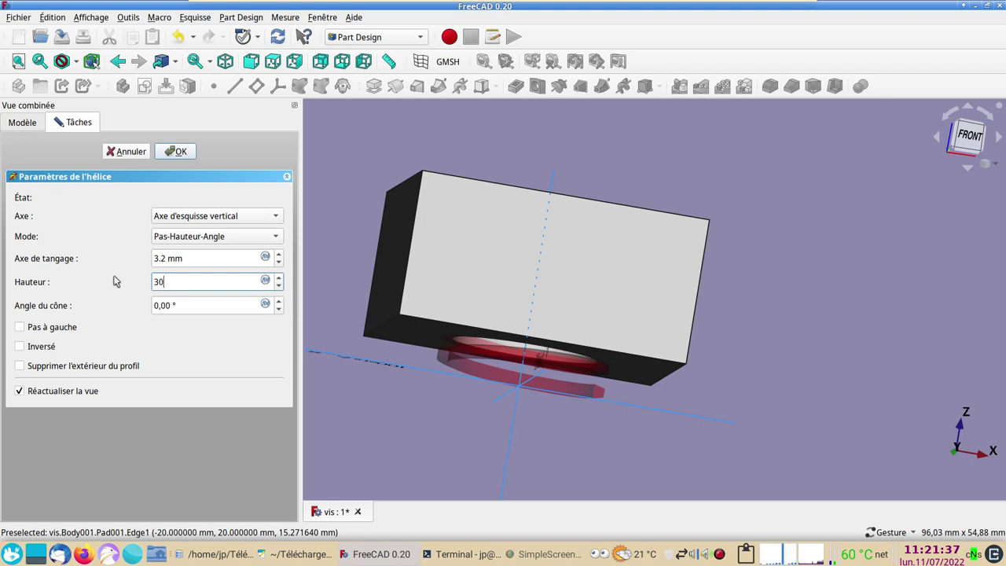
- Confirm the subtractive helix thread and orbit around the nut's threaded hole
{"action": "key", "text": "Return"}
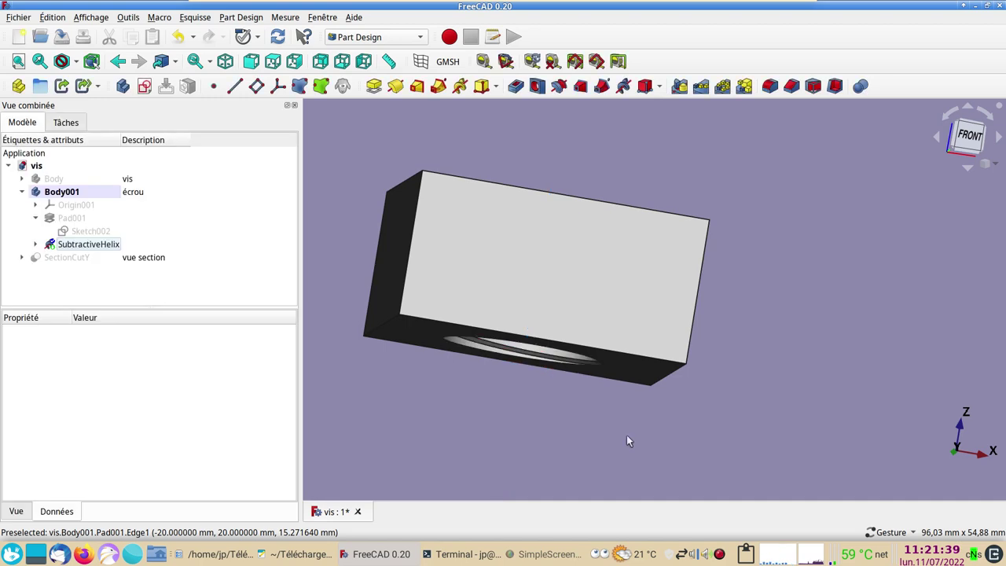
{"action": "left_click_drag", "start_coordinate": [627, 434], "coordinate": [671, 412]}
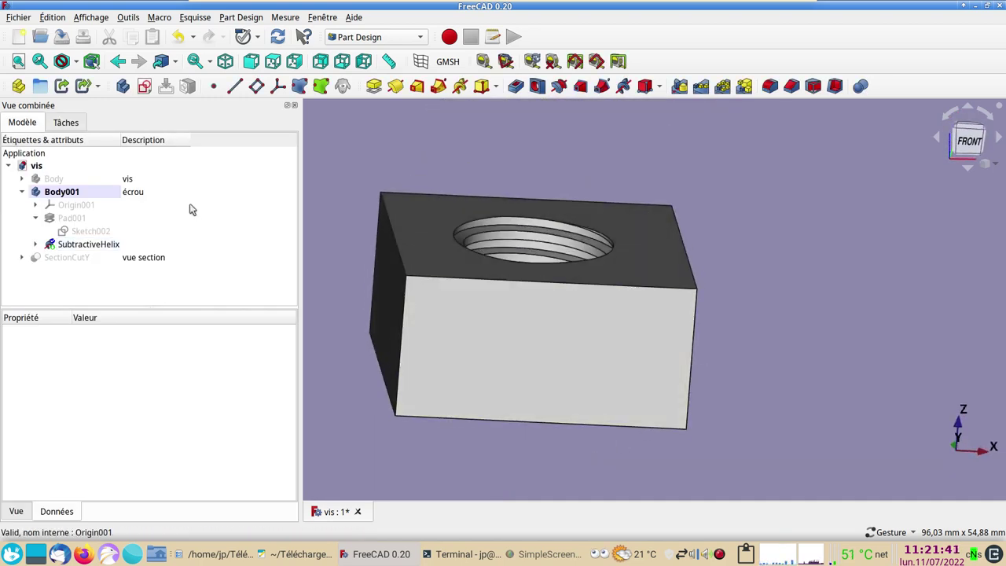
{"action": "left_click", "coordinate": [77, 128]}
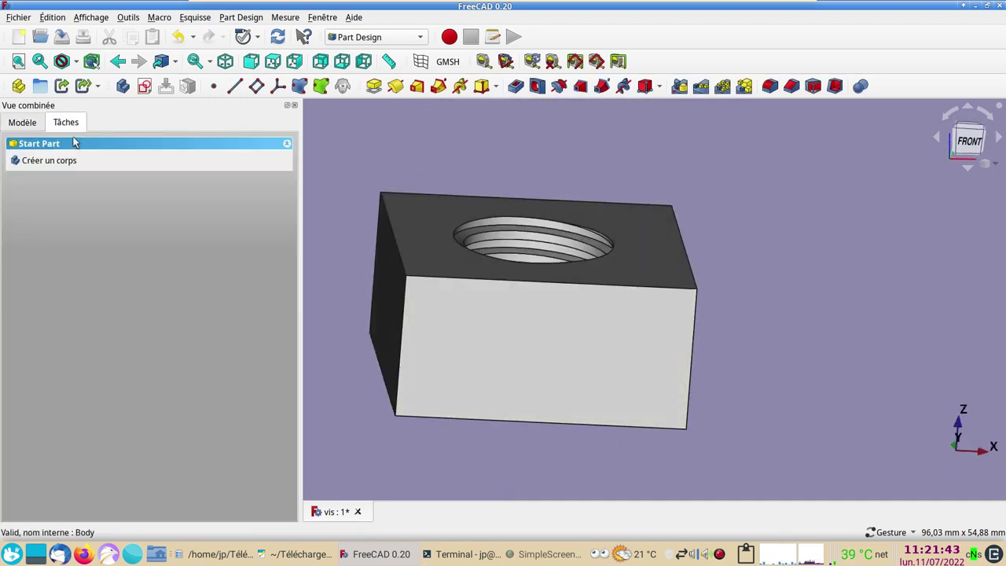
{"action": "left_click", "coordinate": [28, 125]}
{"action": "mouse_move", "coordinate": [586, 314]}
{"action": "left_mouse_down"}
{"action": "mouse_move", "coordinate": [589, 404]}
{"action": "mouse_move", "coordinate": [580, 350]}
{"action": "left_mouse_up"}
- Show the screw body again and hide the nut to view the screw alone
{"action": "left_click", "coordinate": [46, 167]}
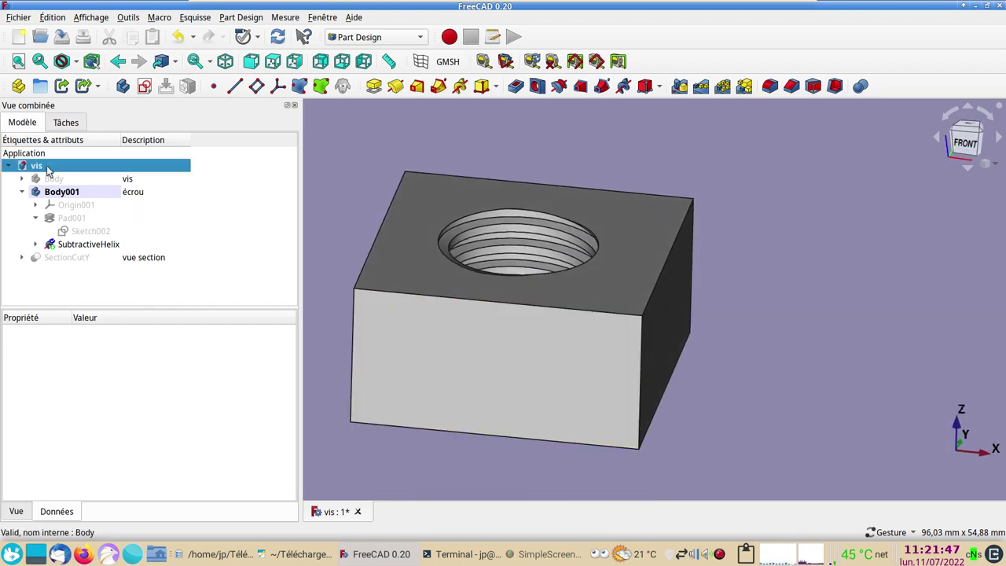
{"action": "left_click", "coordinate": [53, 179]}
{"action": "key", "text": "space"}
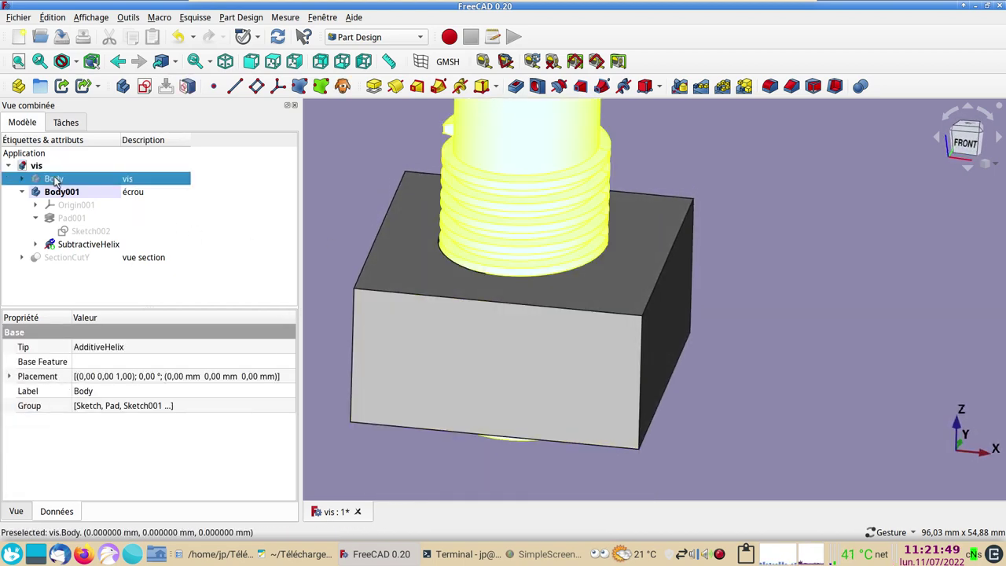
{"action": "left_click", "coordinate": [724, 351]}
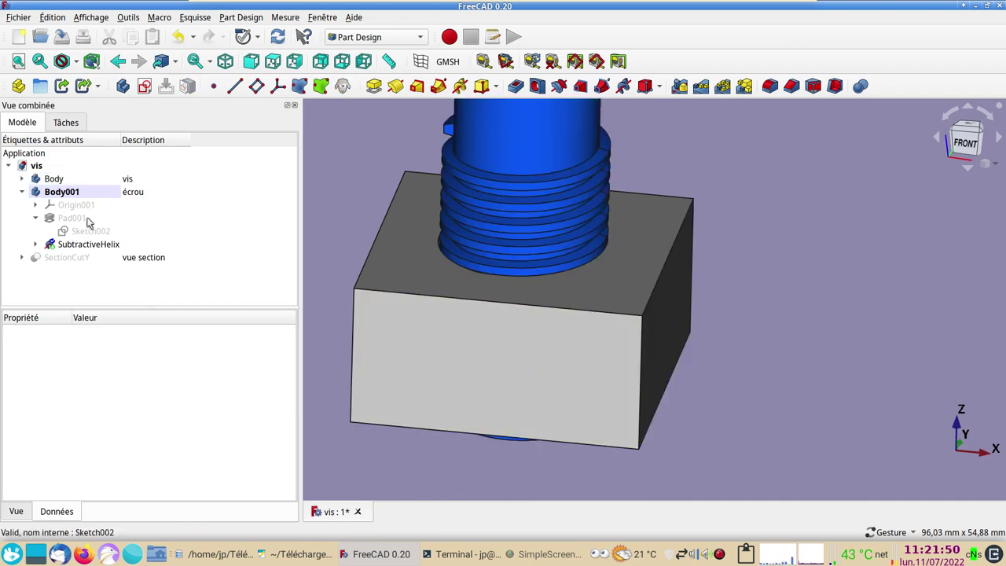
{"action": "left_click", "coordinate": [55, 167]}
{"action": "left_click", "coordinate": [70, 194]}
{"action": "key", "text": "space"}
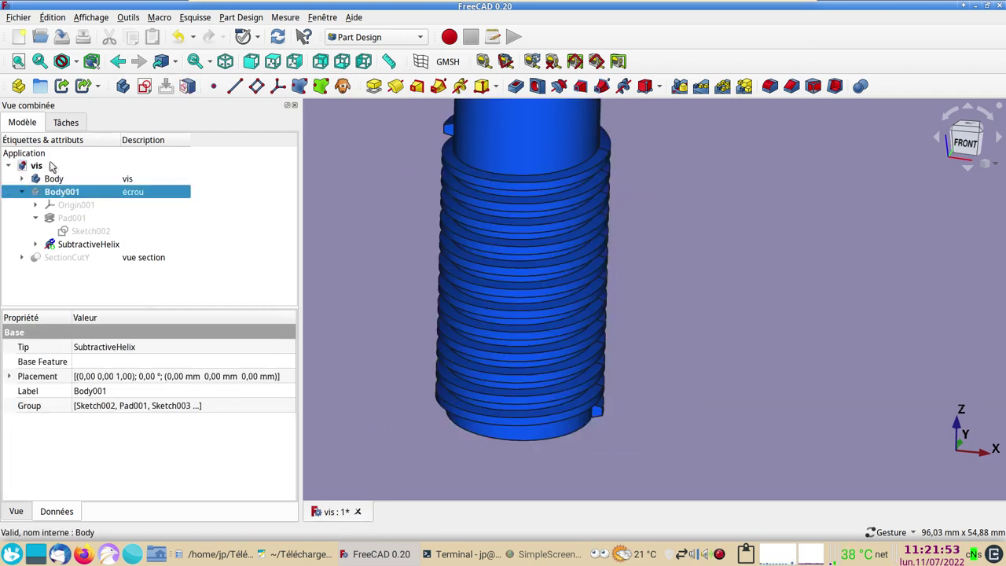
- Hide the screw body and show the SectionCutY section of screw and nut
{"action": "left_click", "coordinate": [45, 167]}
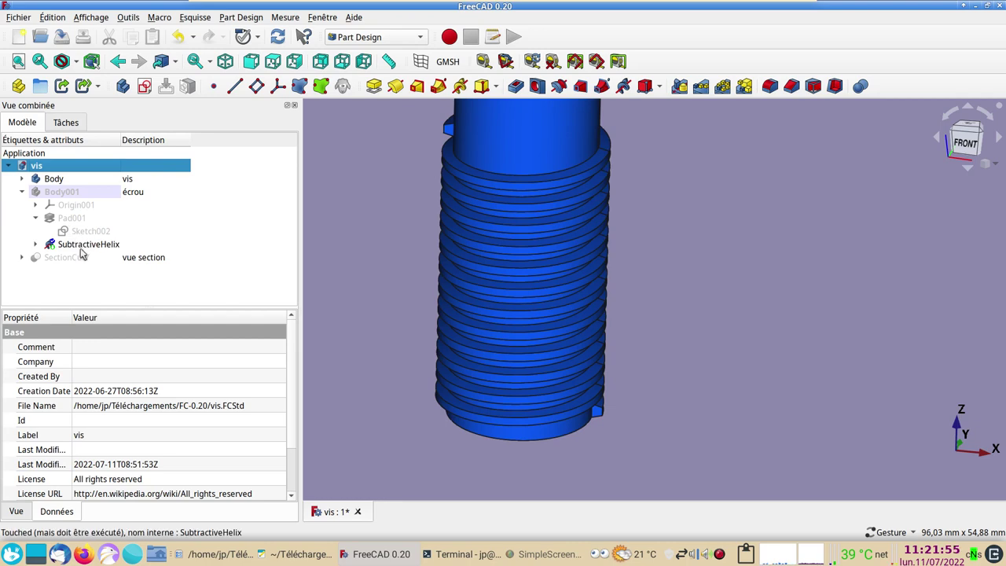
{"action": "left_click", "coordinate": [55, 181]}
{"action": "key", "text": "space"}
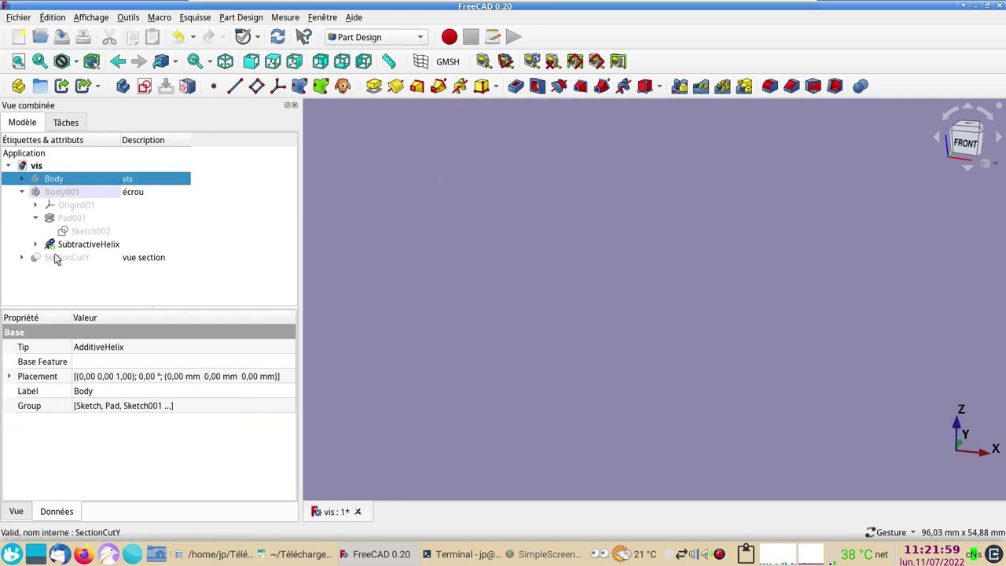
{"action": "left_click", "coordinate": [55, 258]}
{"action": "key", "text": "space"}
{"action": "left_click", "coordinate": [862, 394]}
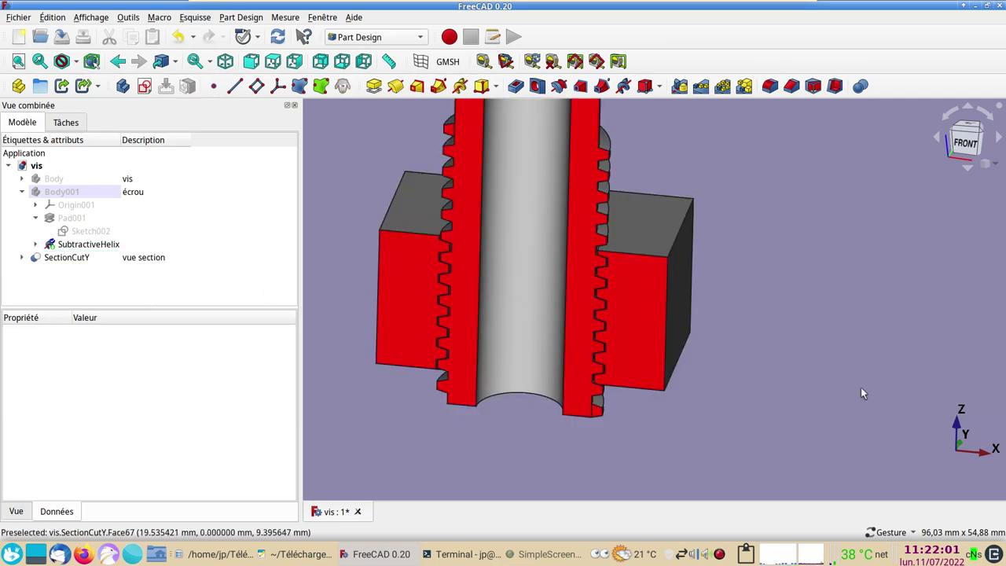
- Inspect the screw-and-nut section from the front, then return to FreeCAD's pyramide document
{"action": "key", "text": "1"}
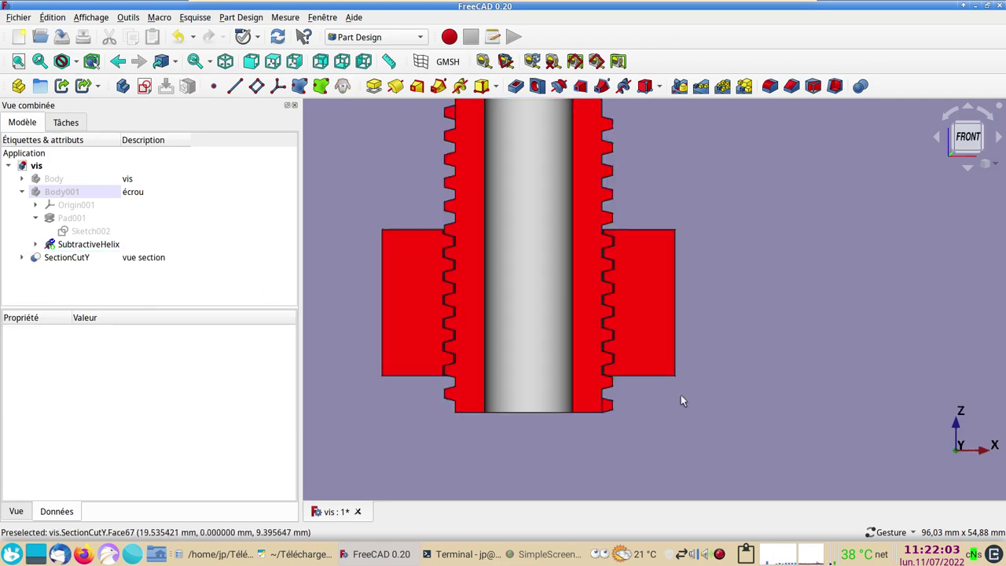
{"action": "scroll", "coordinate": [680, 395], "scroll_direction": "up", "scroll_amount": 2}
{"action": "scroll", "coordinate": [695, 386], "scroll_direction": "up", "scroll_amount": 4}
{"action": "right_click_drag", "start_coordinate": [695, 390], "coordinate": [868, 407]}
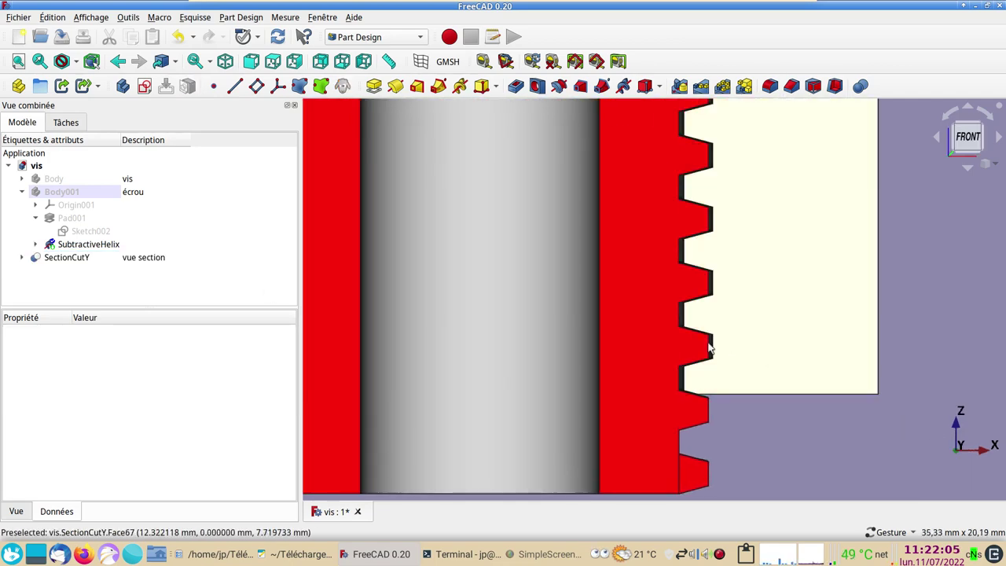
{"action": "scroll", "coordinate": [879, 352], "scroll_direction": "down", "scroll_amount": 4}
{"action": "left_click_drag", "start_coordinate": [879, 352], "coordinate": [752, 323]}
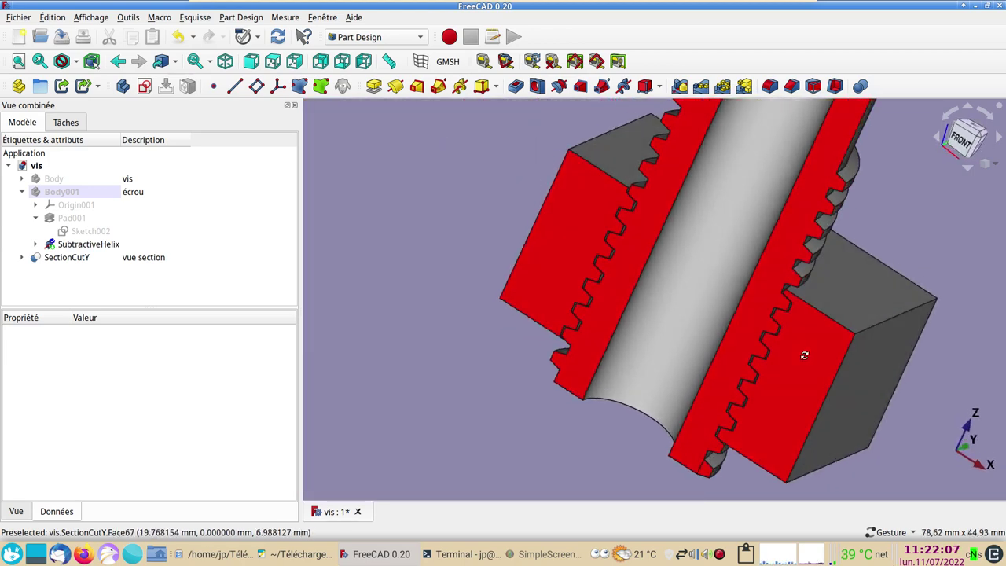
{"action": "key", "text": "1"}
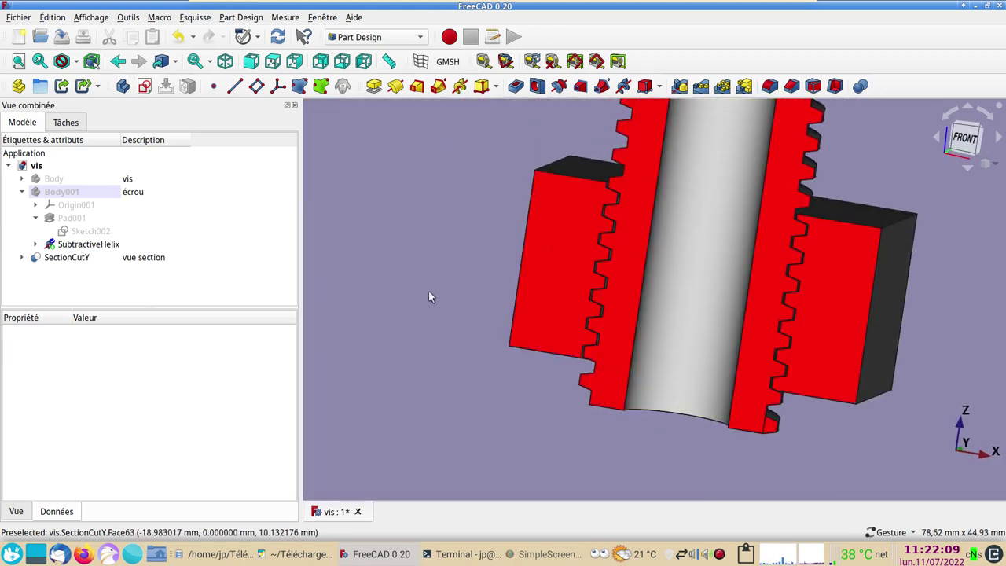
{"action": "right_click_drag", "start_coordinate": [429, 298], "coordinate": [348, 316]}
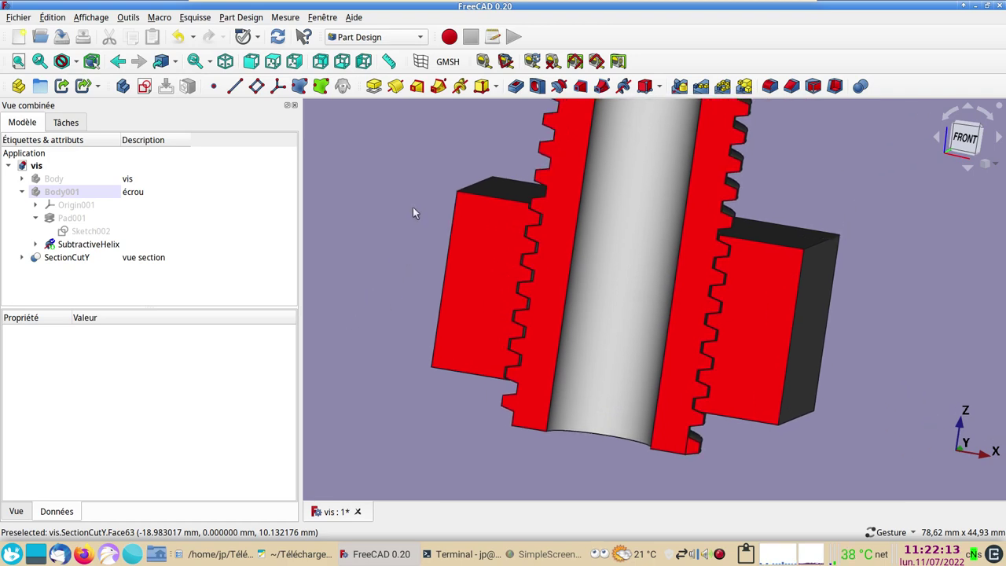
{"action": "left_click_drag", "start_coordinate": [414, 209], "coordinate": [485, 343]}
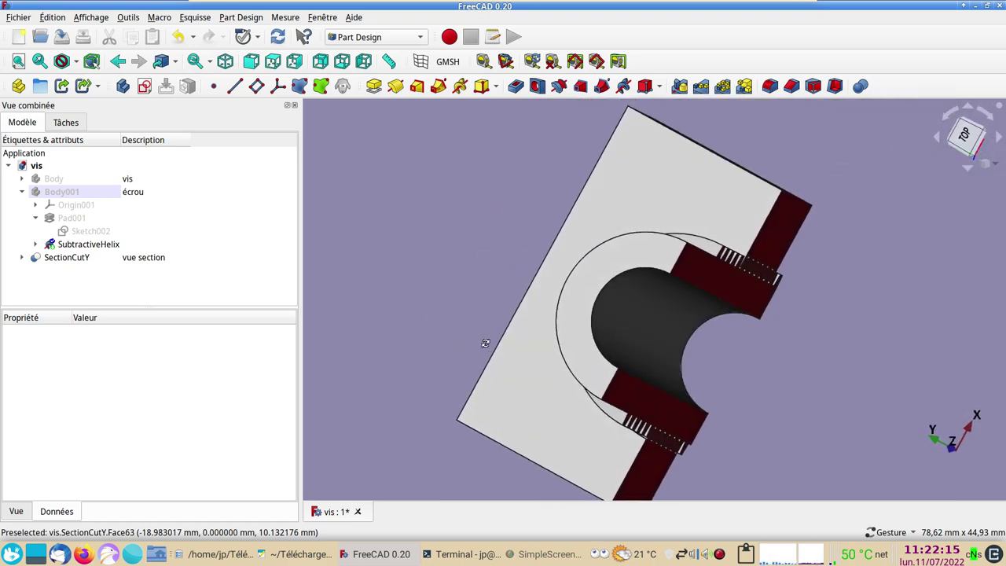
{"action": "key", "text": "1"}
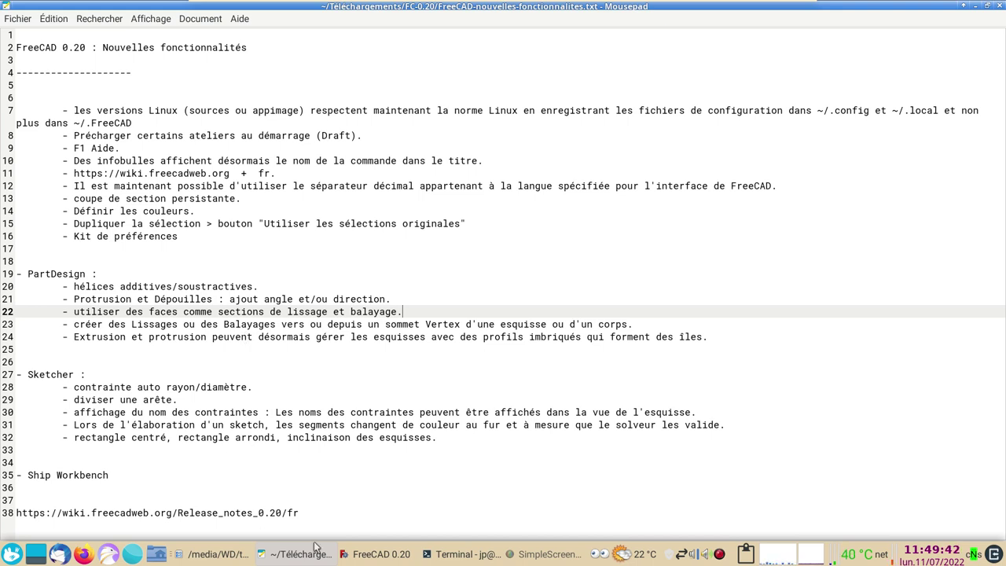
{"action": "left_click", "coordinate": [377, 554]}
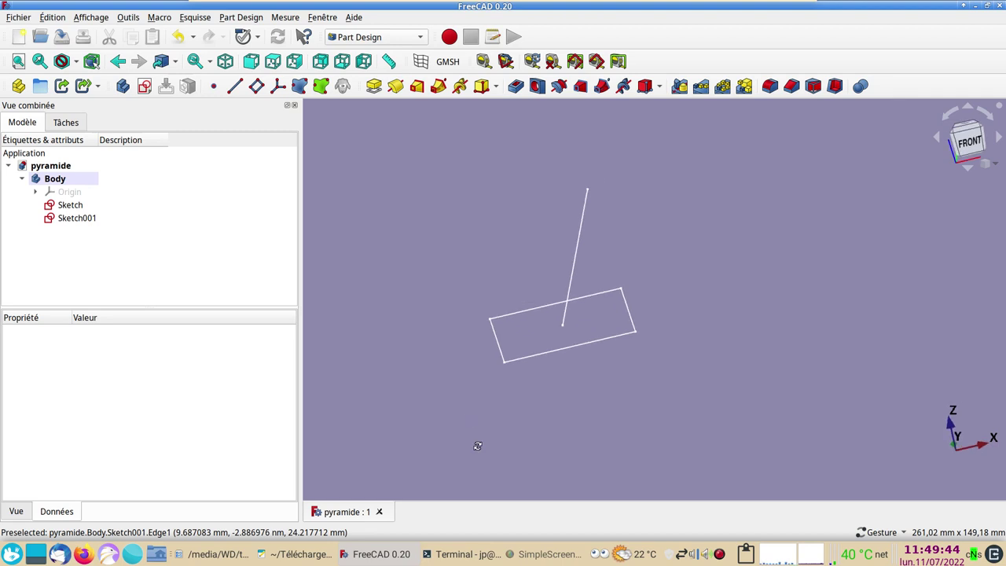
- Pad the rectangle sketch to a length of 30 mm
{"action": "left_click", "coordinate": [70, 204]}
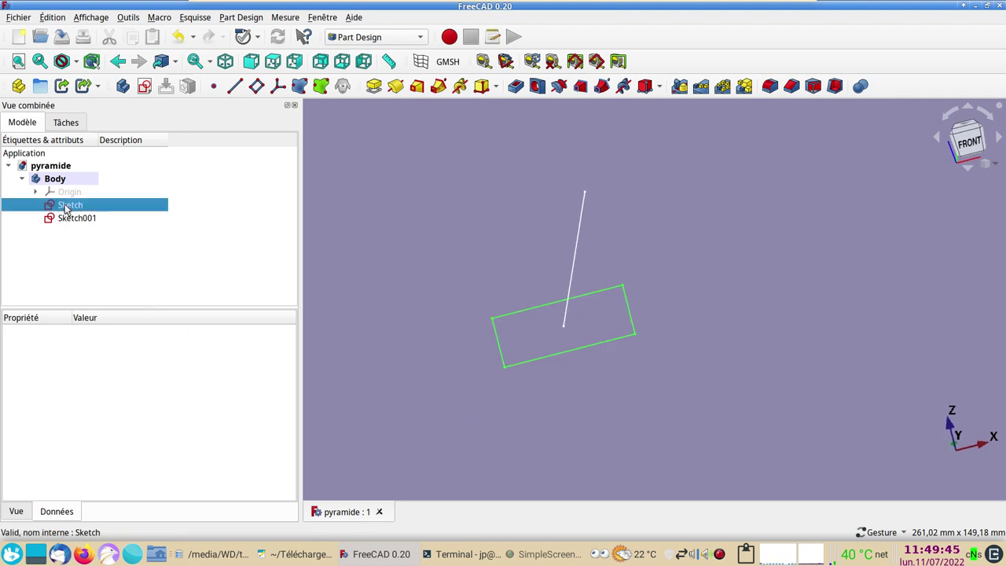
{"action": "left_click", "coordinate": [374, 86]}
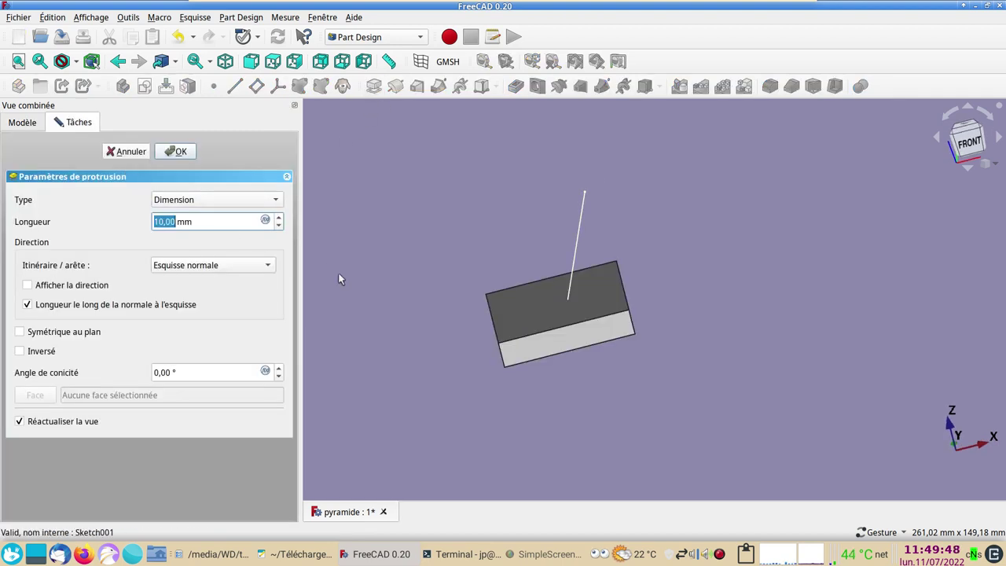
{"action": "type", "text": "30"}
{"action": "key", "text": "Return"}
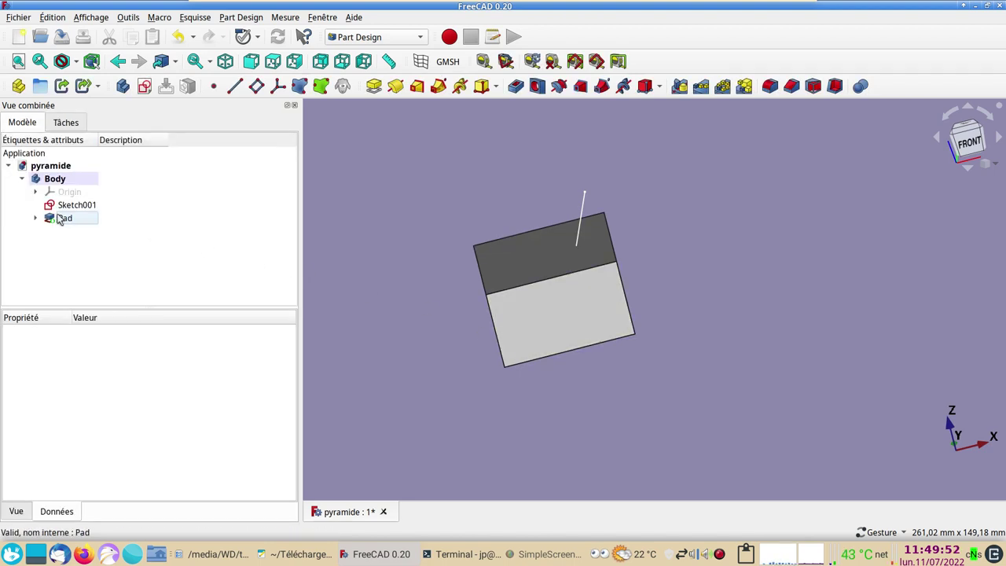
- Reopen the Pad and give it a 30° taper angle
{"action": "double_click", "coordinate": [61, 219]}
{"action": "left_click_drag", "start_coordinate": [516, 407], "coordinate": [470, 266]}
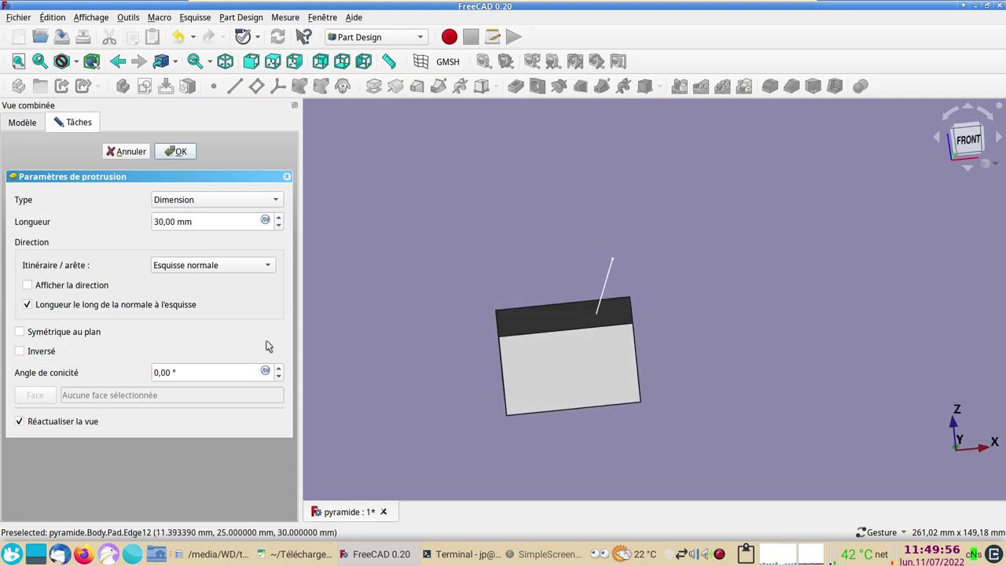
{"action": "left_click_drag", "start_coordinate": [189, 372], "coordinate": [122, 366]}
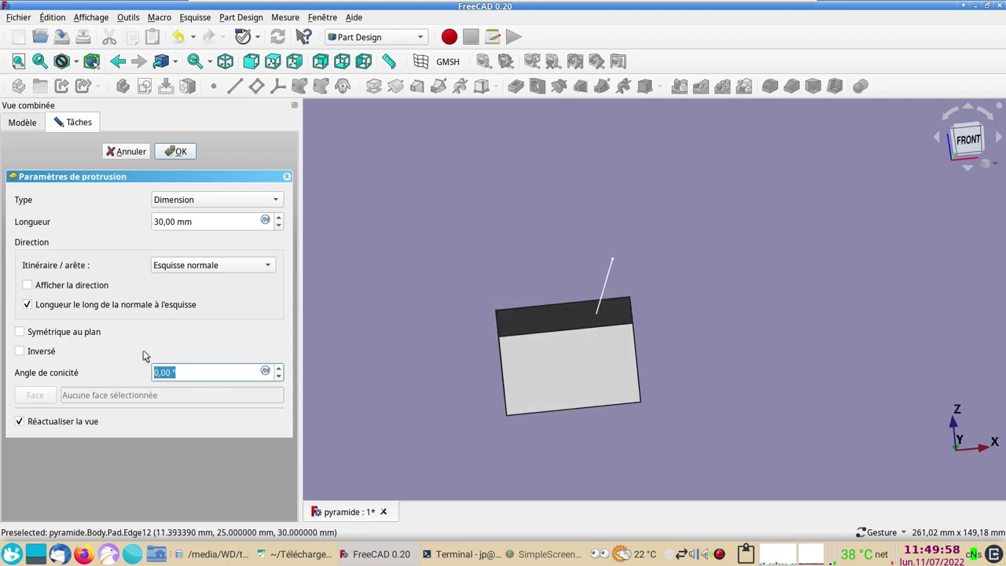
{"action": "type", "text": "30"}
{"action": "key", "text": "Return"}
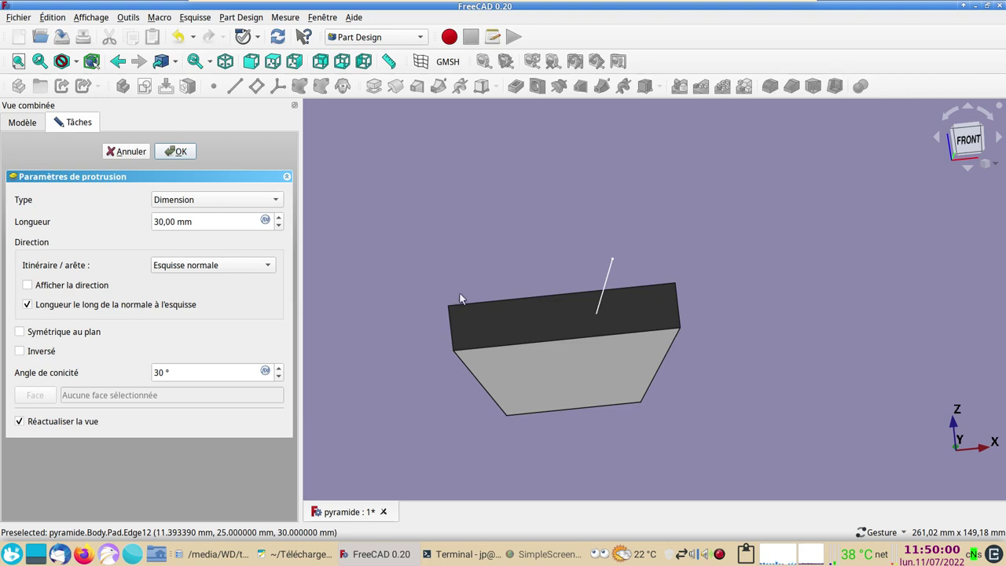
- Try reversing the pad, then change the taper angle to -30°
{"action": "left_click_drag", "start_coordinate": [462, 298], "coordinate": [512, 236]}
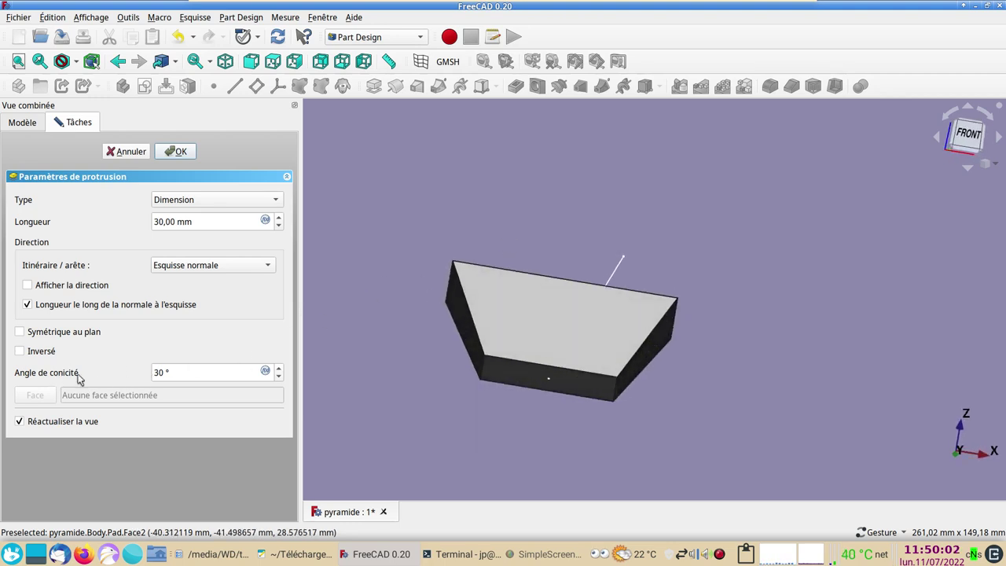
{"action": "left_click", "coordinate": [22, 357]}
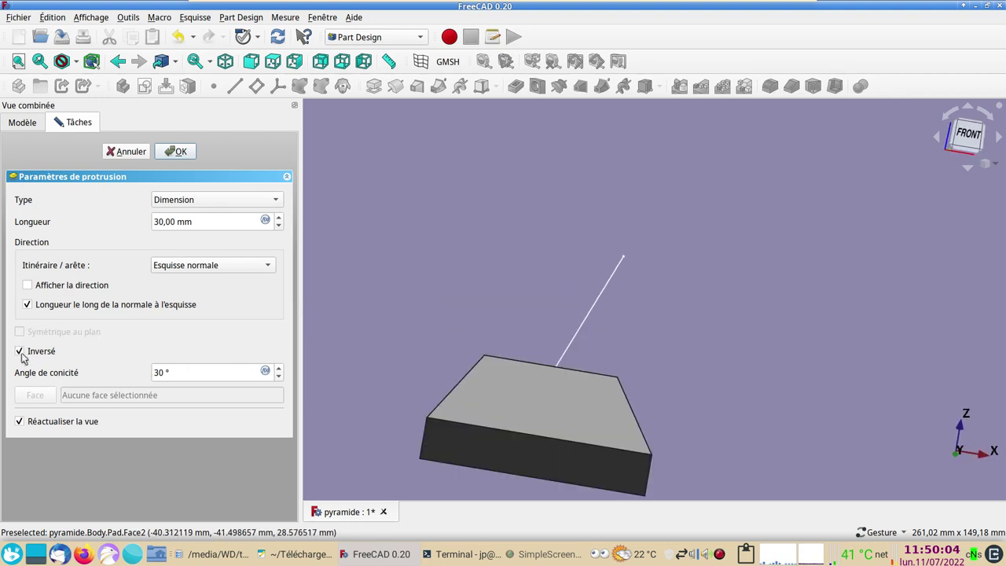
{"action": "left_click", "coordinate": [22, 358]}
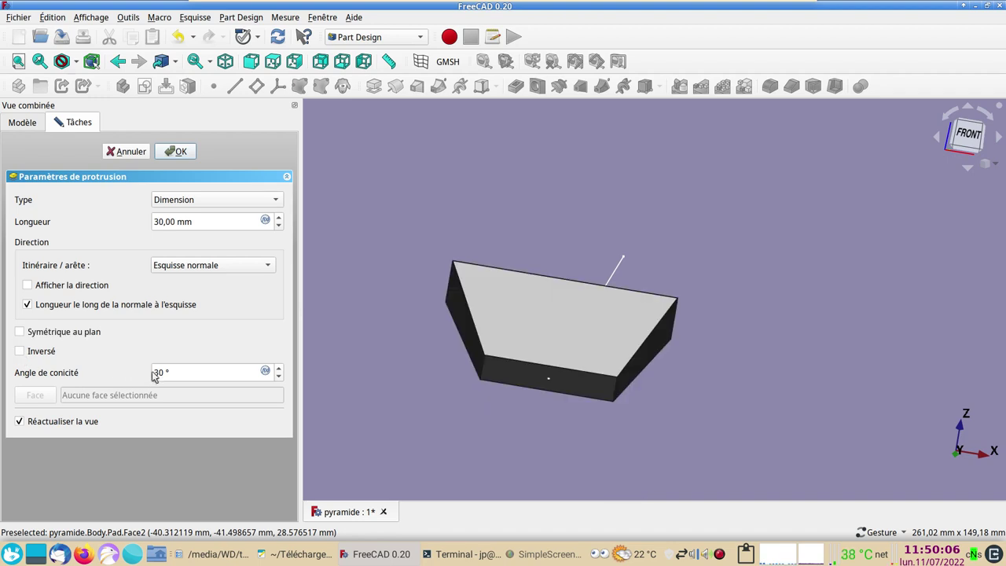
{"action": "type", "text": "-"}
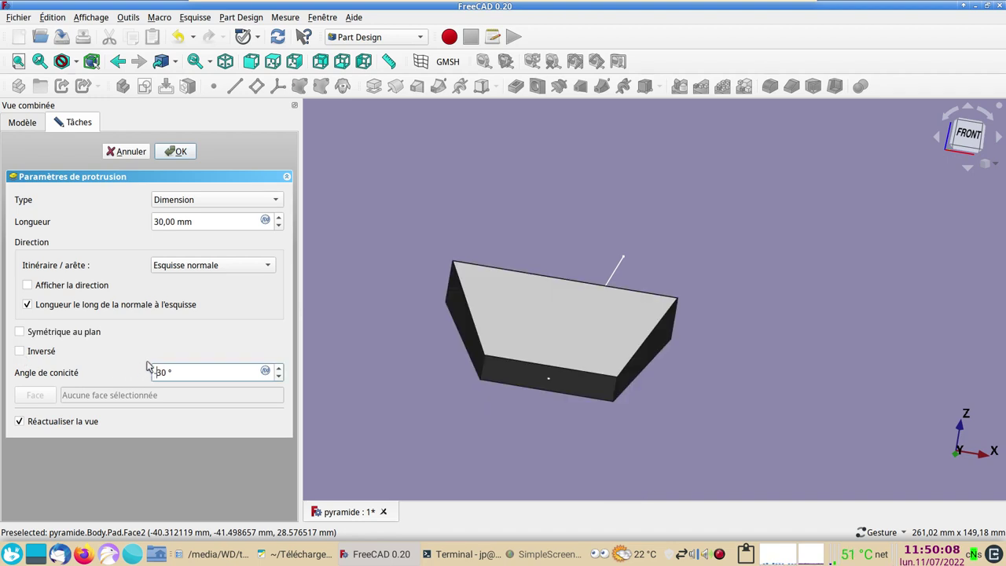
{"action": "left_click", "coordinate": [391, 338]}
{"action": "key", "text": "1"}
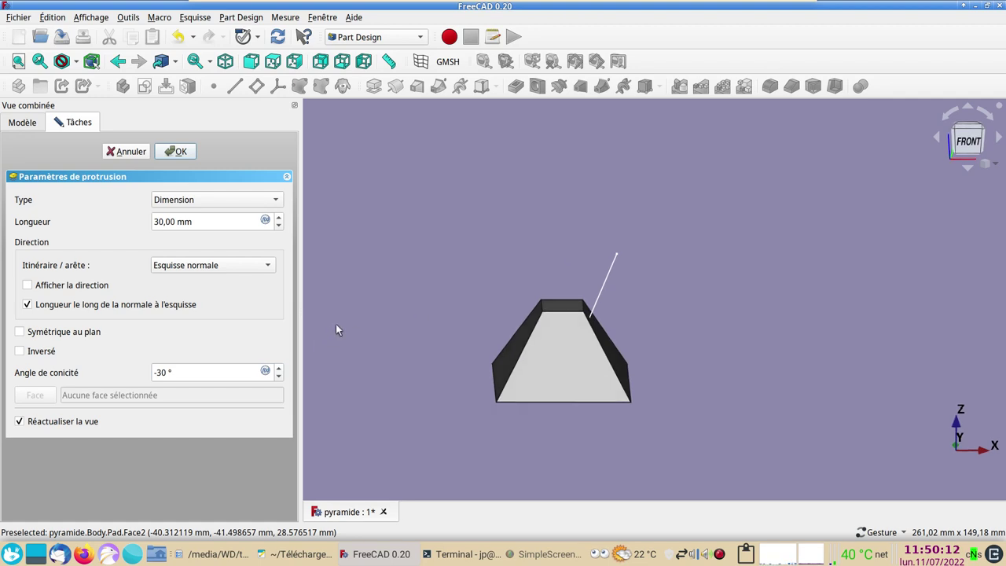
- Set the pad direction to follow the slanted line Sketch001:Edge1
{"action": "left_click", "coordinate": [267, 268]}
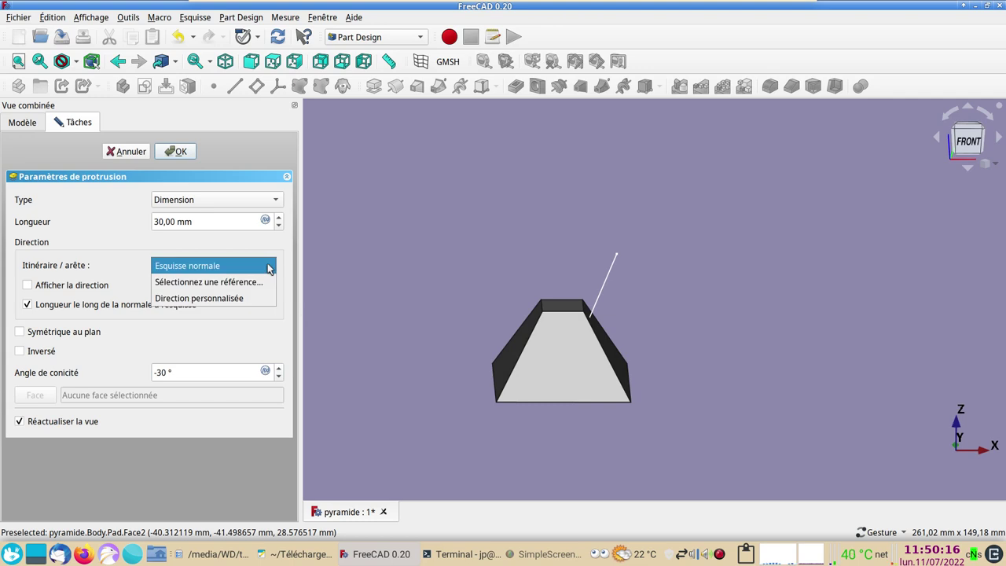
{"action": "left_click", "coordinate": [254, 286]}
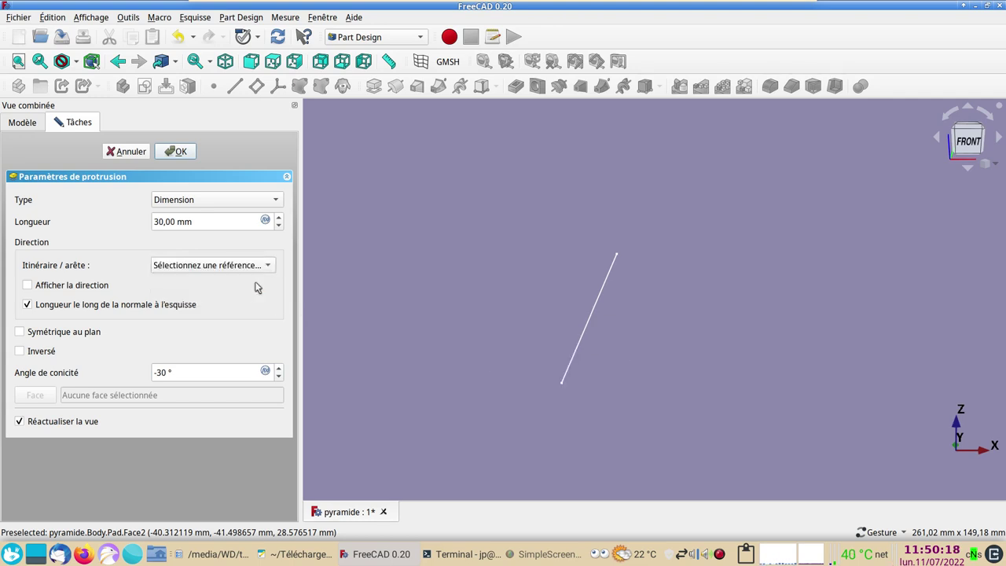
{"action": "left_click", "coordinate": [602, 287]}
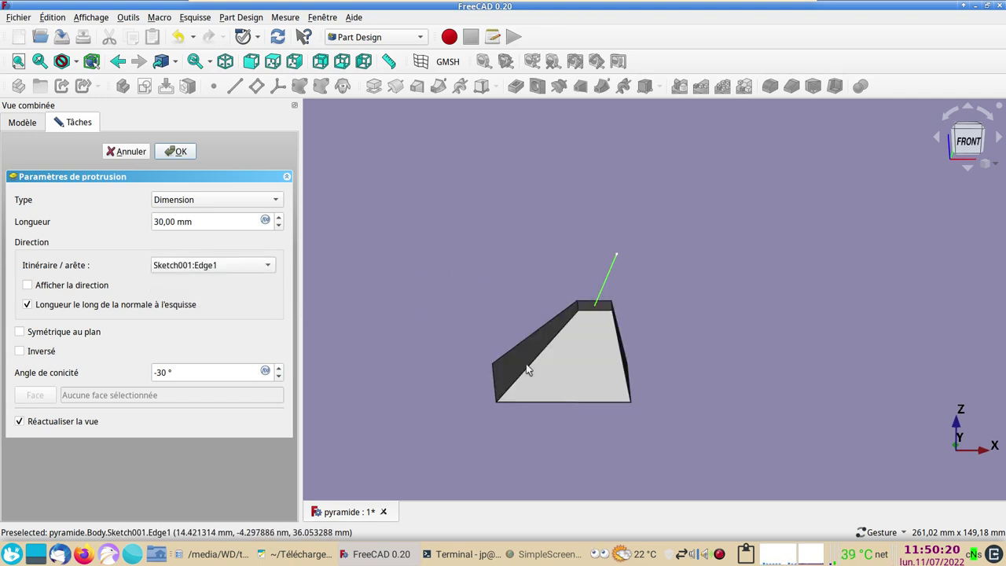
{"action": "left_click_drag", "start_coordinate": [596, 446], "coordinate": [592, 431]}
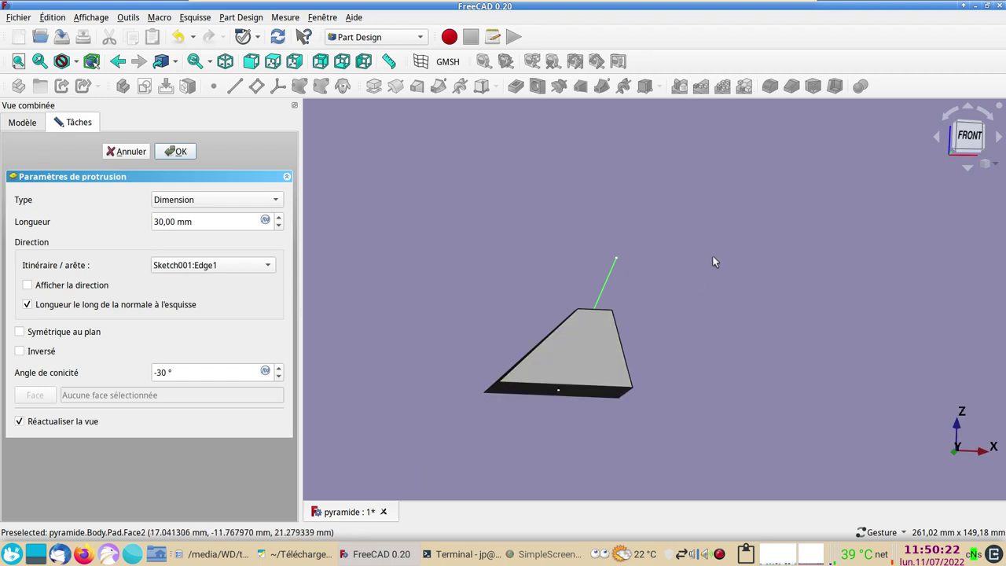
{"action": "left_click_drag", "start_coordinate": [702, 296], "coordinate": [681, 373]}
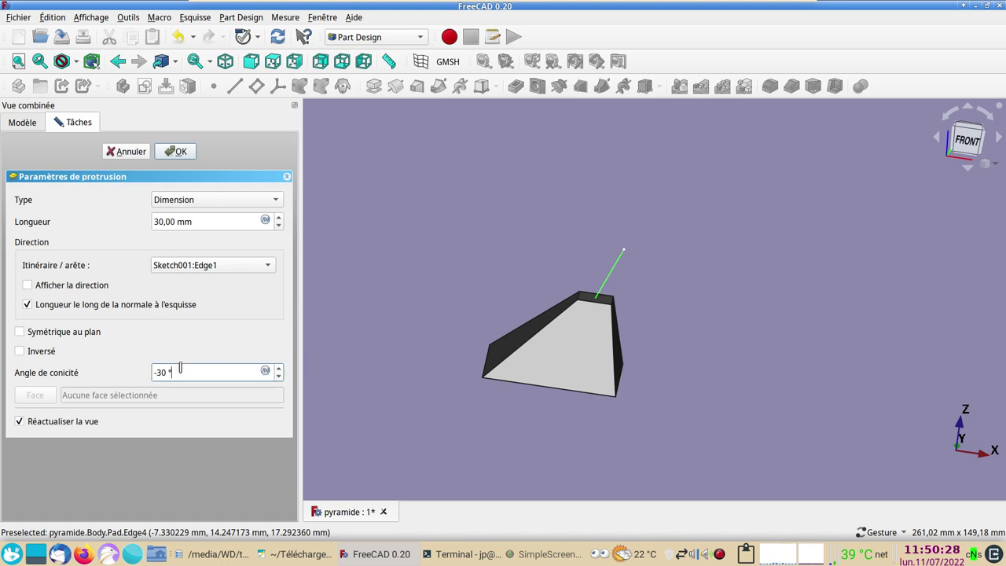
- Reset the taper to 0°, return to the sketch normal, then choose a custom direction vector
{"action": "left_click_drag", "start_coordinate": [179, 367], "coordinate": [108, 359]}
{"action": "type", "text": "0"}
{"action": "left_click", "coordinate": [244, 268]}
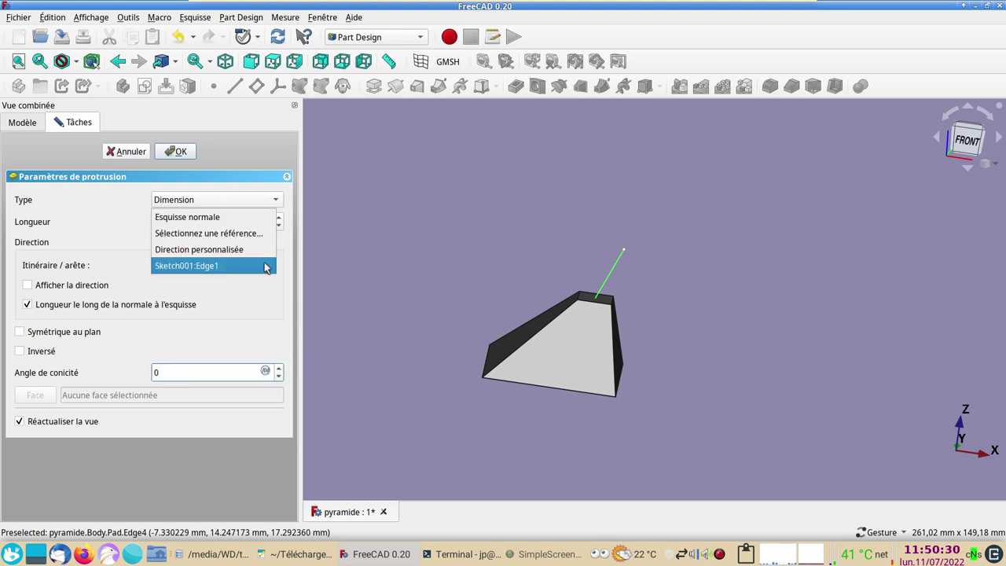
{"action": "left_click", "coordinate": [227, 217]}
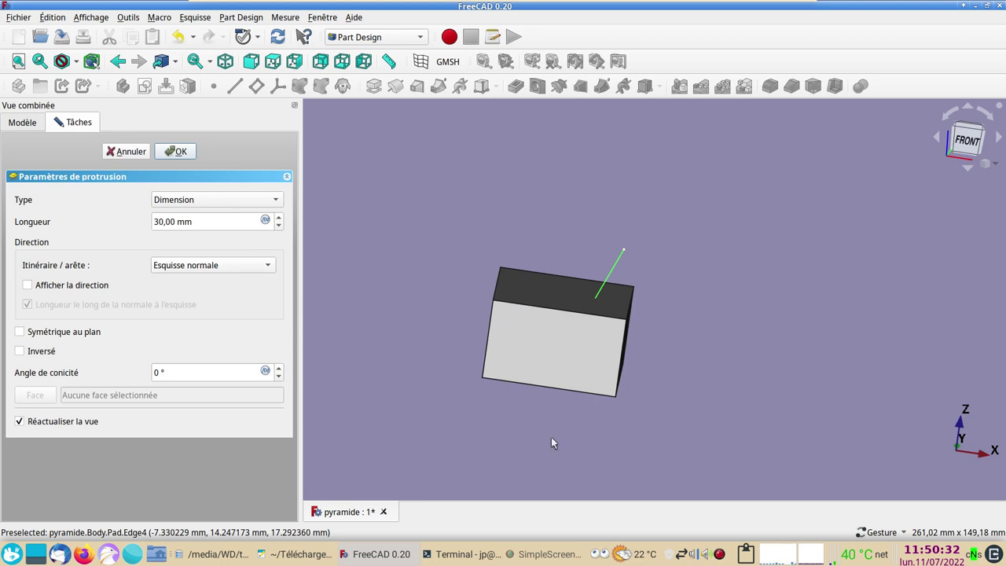
{"action": "left_click_drag", "start_coordinate": [551, 439], "coordinate": [589, 428]}
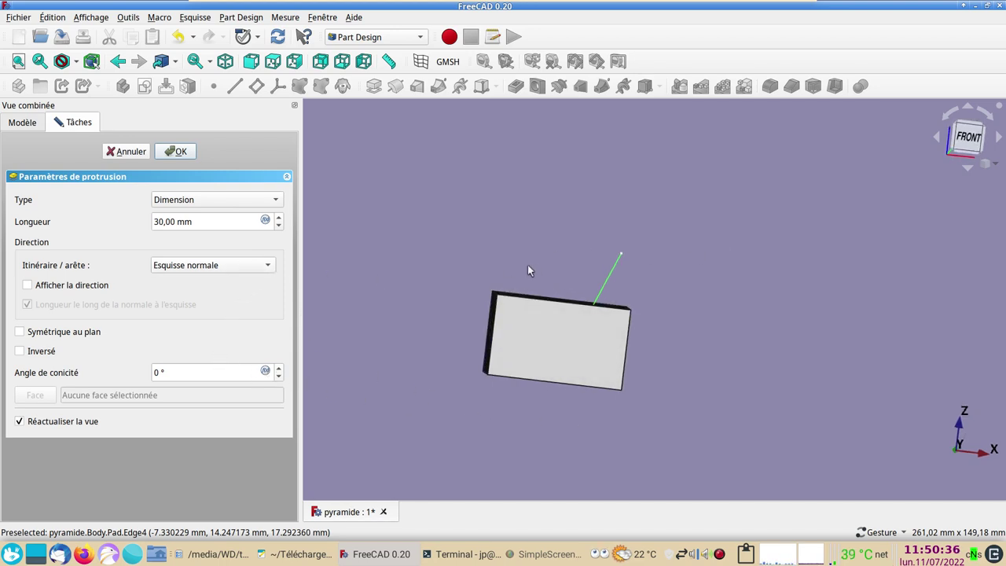
{"action": "key", "text": "1"}
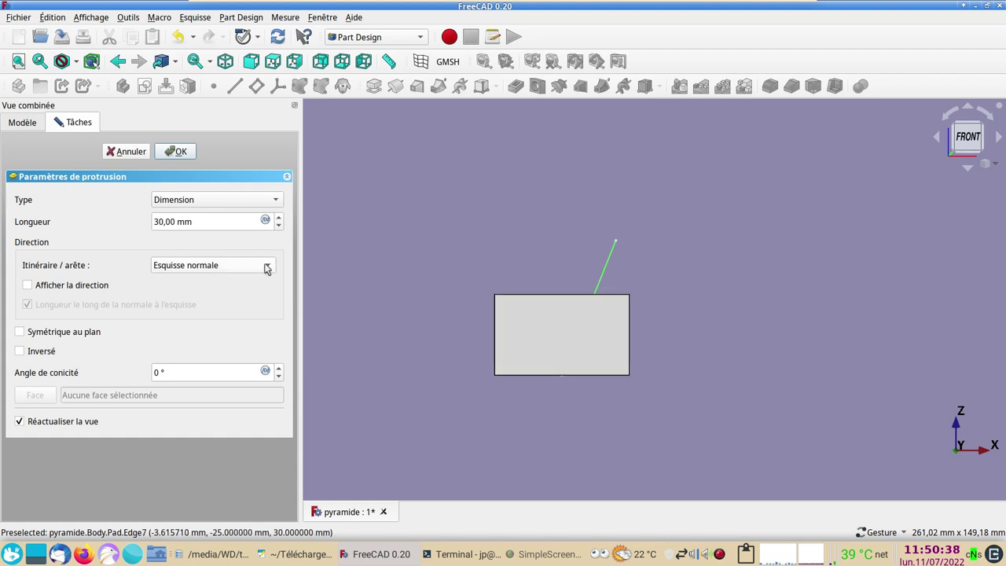
{"action": "left_click", "coordinate": [266, 268]}
{"action": "left_click", "coordinate": [241, 299]}
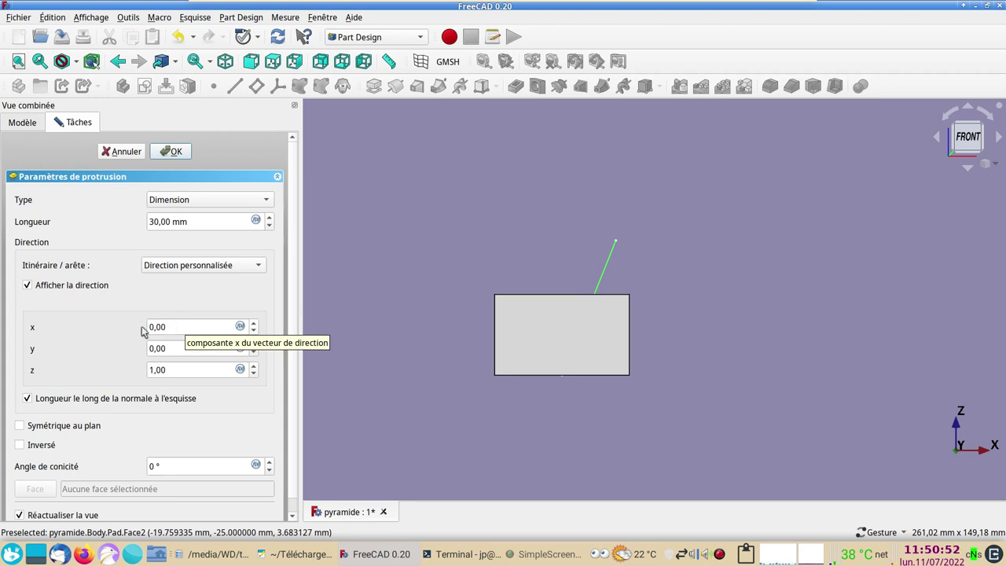
- Set the custom direction's x to 1, giving (1, 0, 1), and inspect the sheared pad
{"action": "left_click_drag", "start_coordinate": [172, 327], "coordinate": [138, 327]}
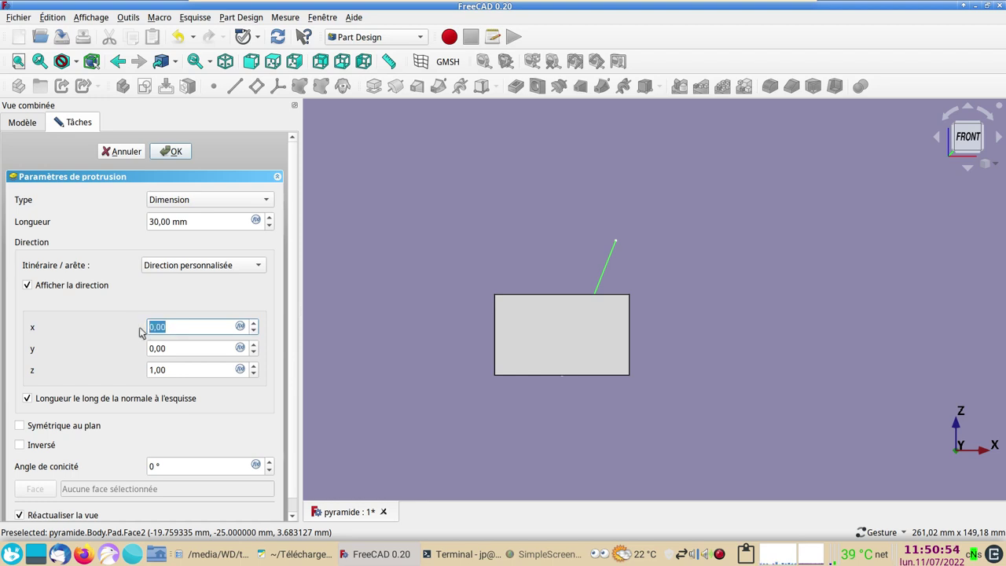
{"action": "type", "text": "1"}
{"action": "scroll", "coordinate": [493, 401], "scroll_direction": "up", "scroll_amount": 2}
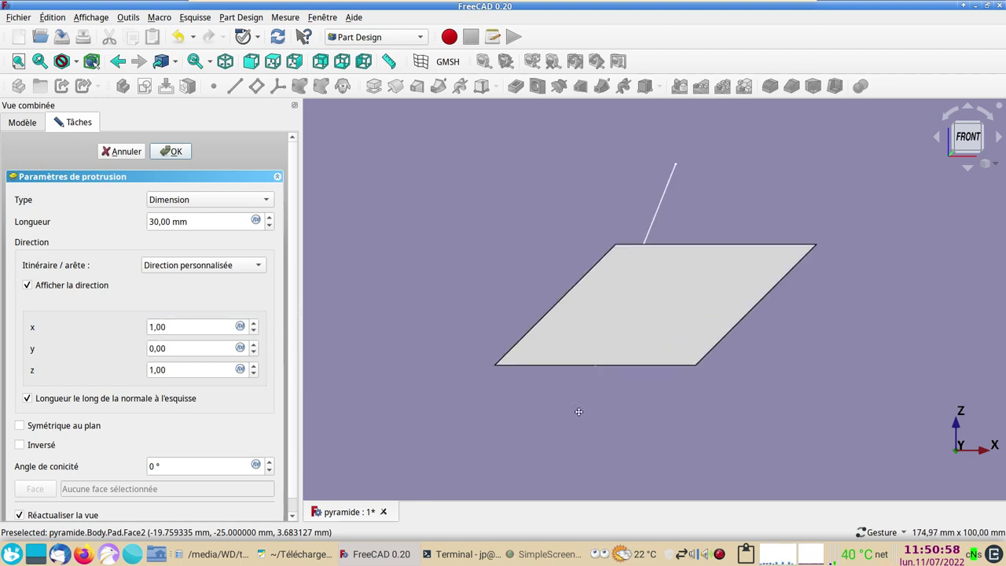
{"action": "right_click_drag", "start_coordinate": [579, 412], "coordinate": [420, 421]}
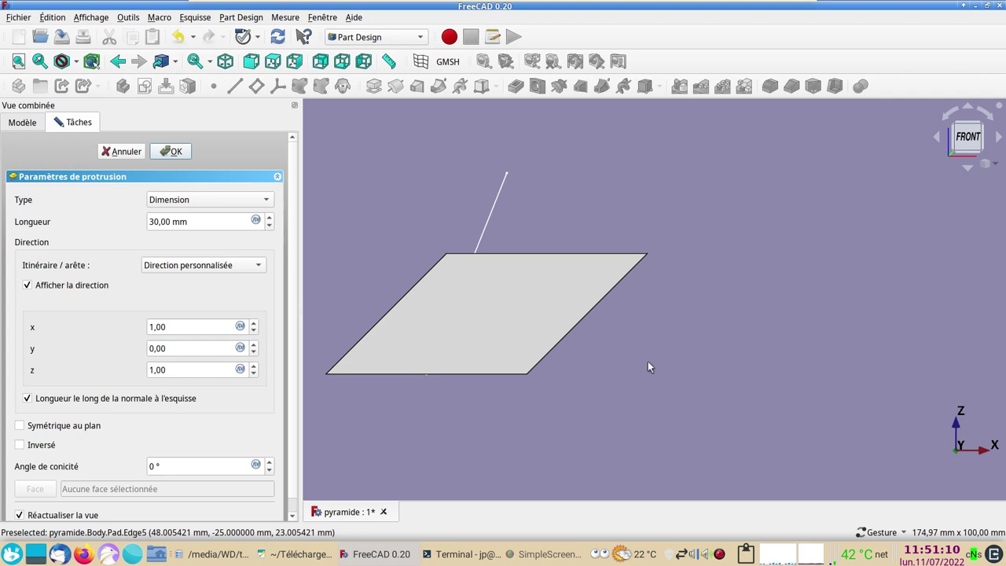
{"action": "scroll", "coordinate": [668, 391], "scroll_direction": "down", "scroll_amount": 2}
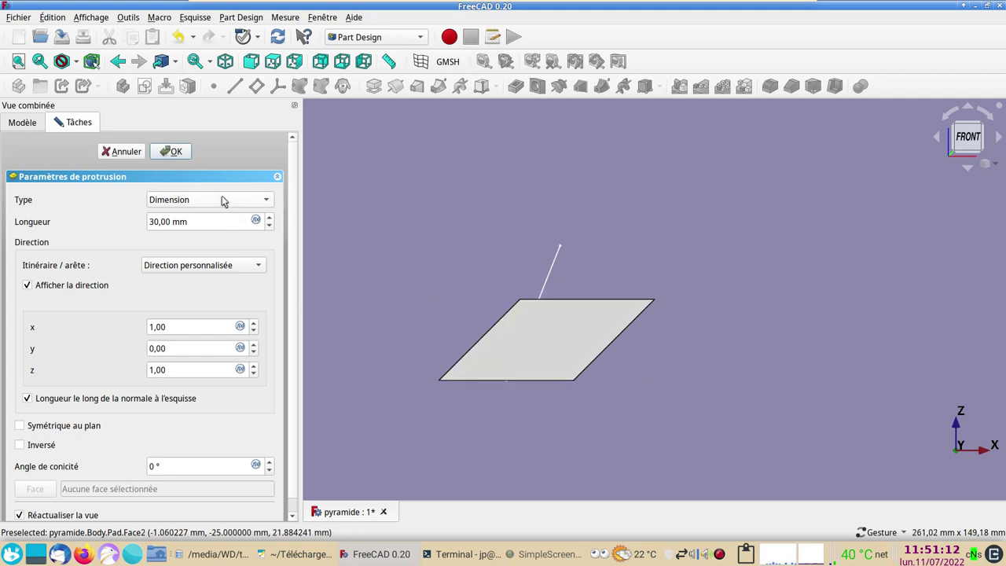
{"action": "left_click_drag", "start_coordinate": [533, 349], "coordinate": [680, 414]}
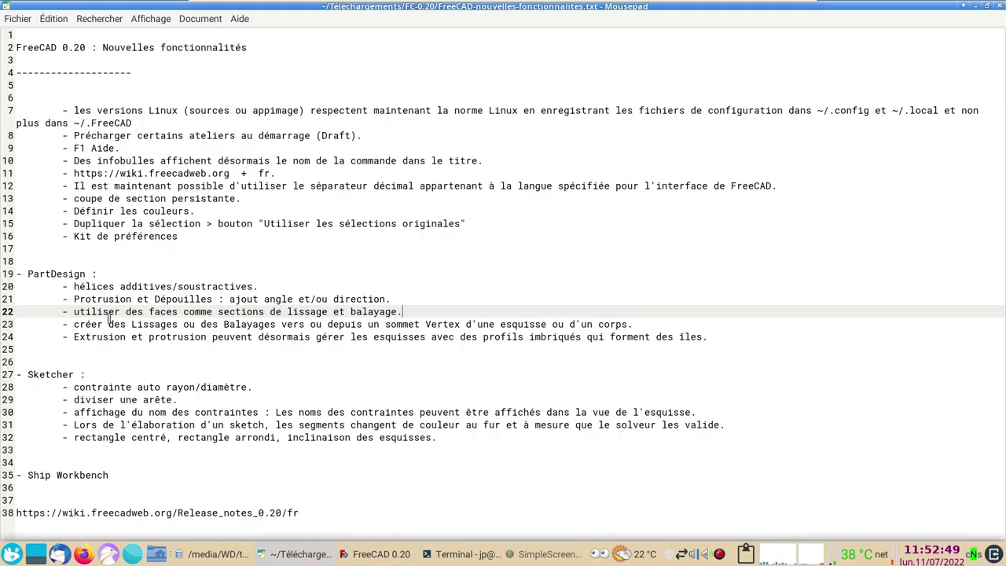
- Add an 's' after 'section' on line 22 so it reads 'sections de lissage et balayage'
{"action": "left_click", "coordinate": [264, 312]}
{"action": "type", "text": "s"}
{"action": "key", "text": "End"}
- Sweep the pad's top face along the slanted Sketch001 line as an Additive Pipe
{"action": "left_click", "coordinate": [381, 554]}
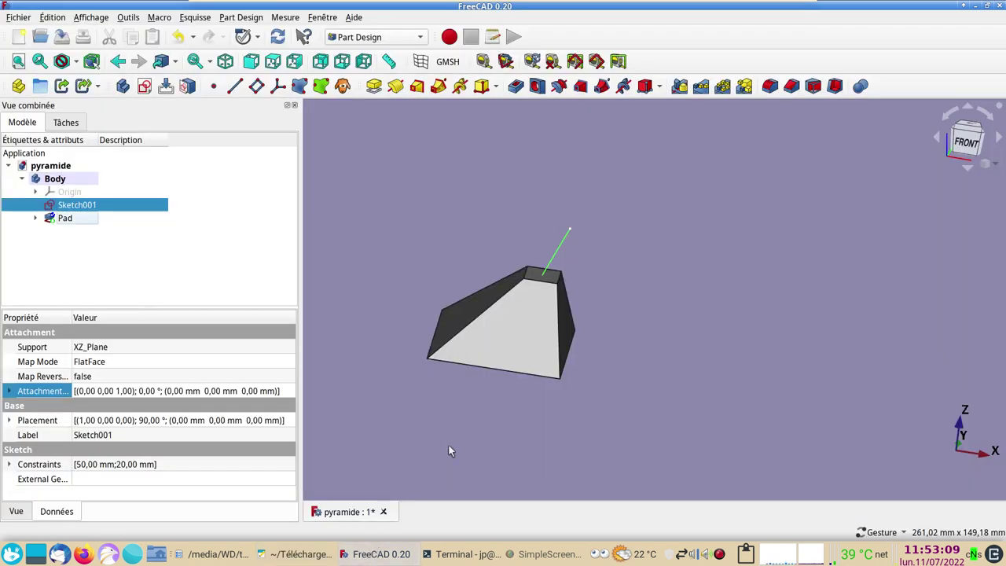
{"action": "left_click_drag", "start_coordinate": [449, 445], "coordinate": [560, 460]}
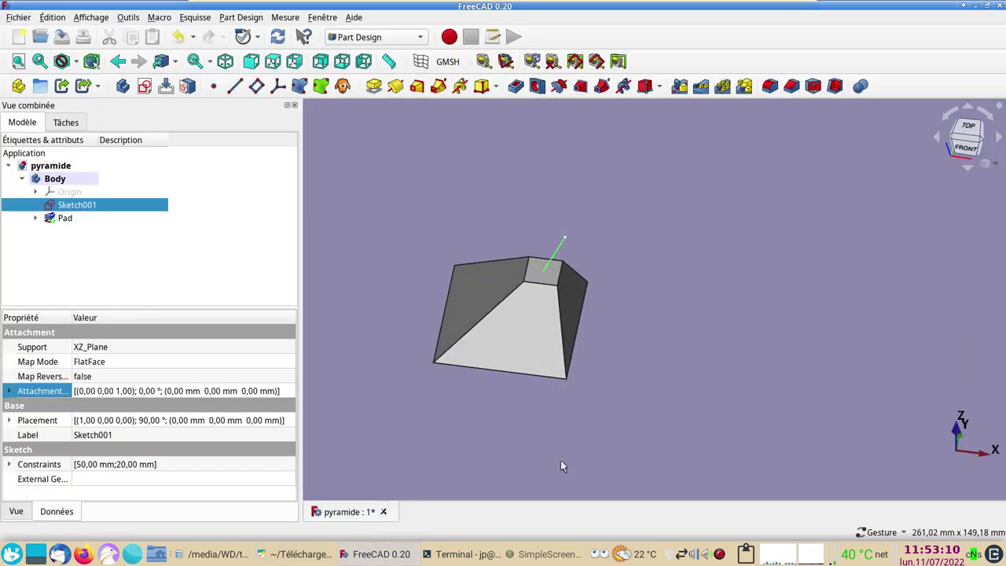
{"action": "left_click", "coordinate": [539, 281]}
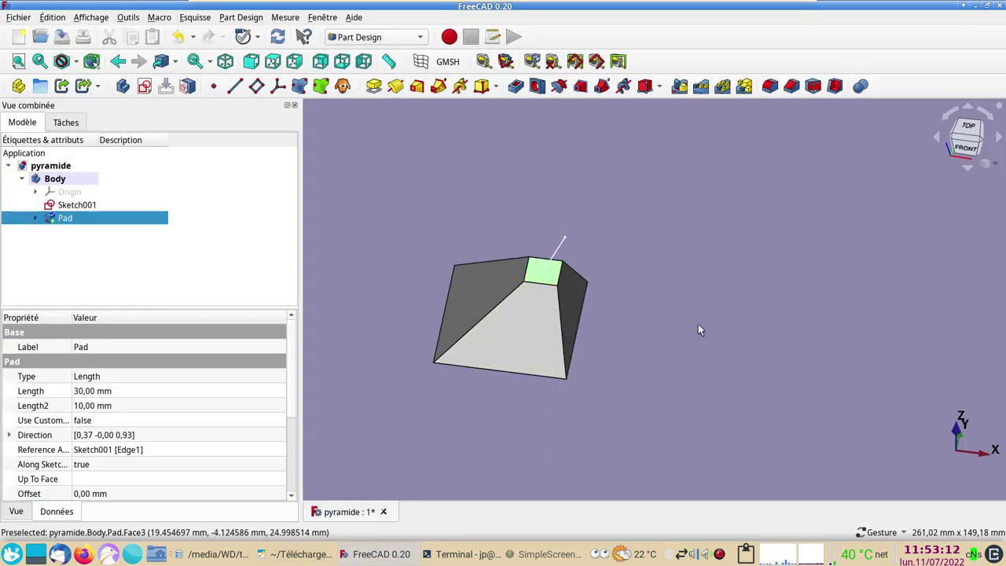
{"action": "left_click", "coordinate": [555, 255], "text": "ctrl"}
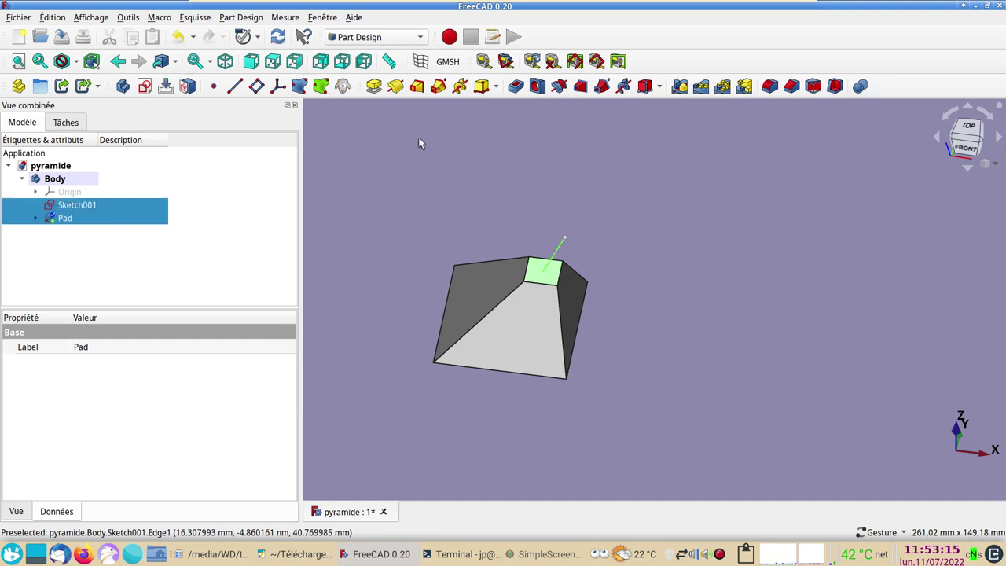
{"action": "left_click", "coordinate": [441, 93]}
{"action": "mouse_move", "coordinate": [519, 426]}
{"action": "left_mouse_down"}
{"action": "mouse_move", "coordinate": [556, 374]}
{"action": "mouse_move", "coordinate": [553, 382]}
{"action": "left_mouse_up"}
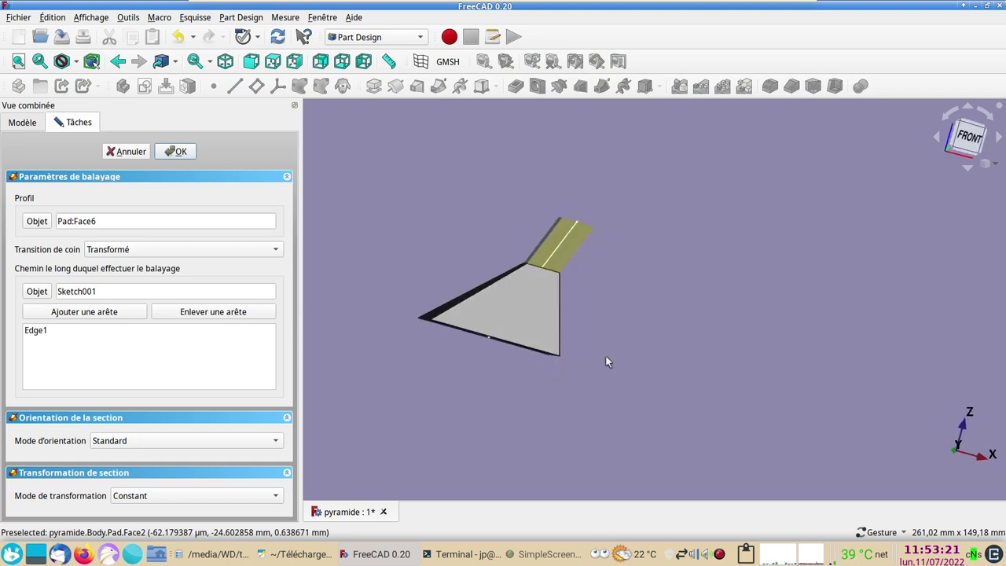
{"action": "mouse_move", "coordinate": [605, 357]}
{"action": "left_mouse_down"}
{"action": "mouse_move", "coordinate": [595, 377]}
{"action": "mouse_move", "coordinate": [595, 364]}
{"action": "left_mouse_up"}
{"action": "left_click_drag", "start_coordinate": [656, 345], "coordinate": [622, 353]}
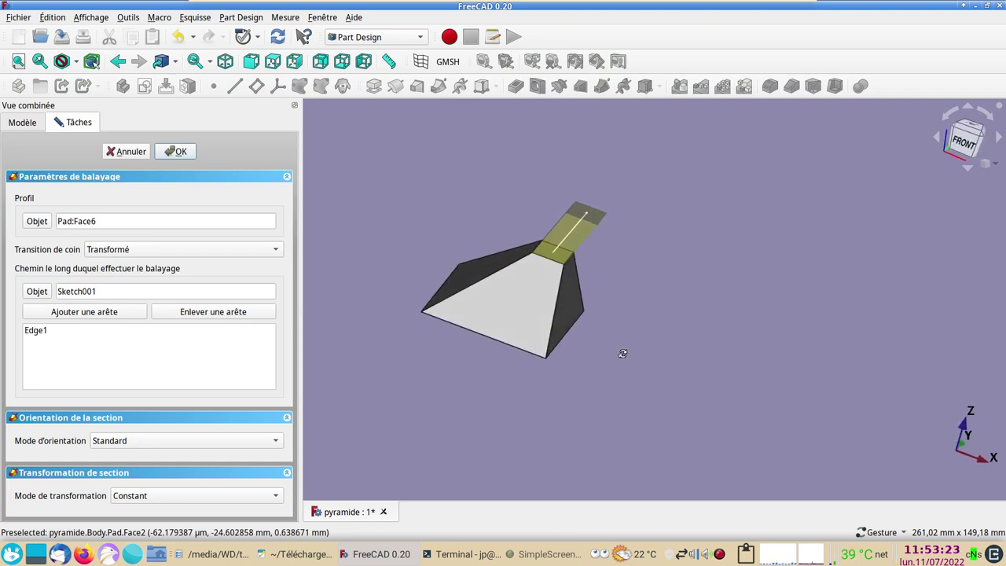
{"action": "left_click", "coordinate": [178, 152]}
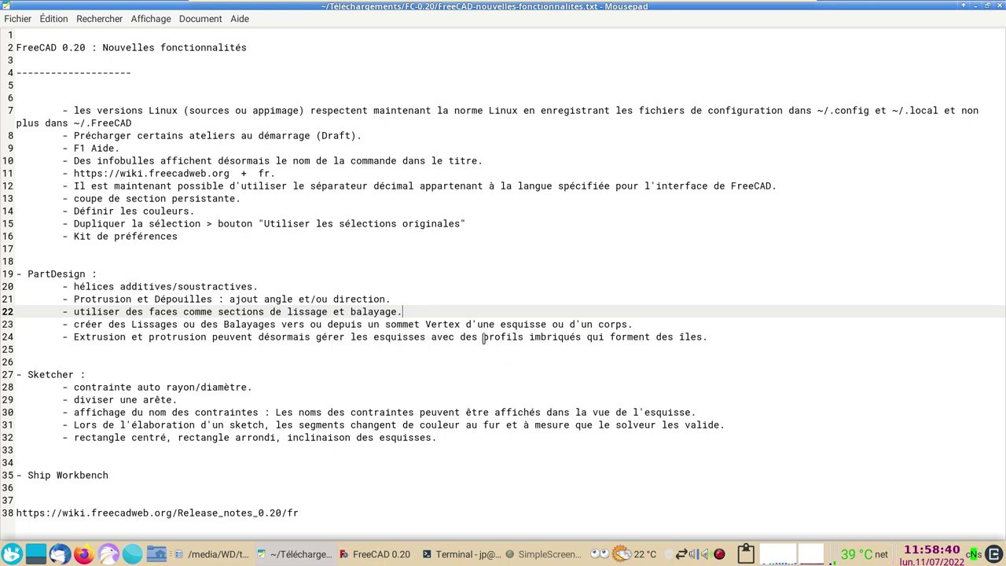
{"action": "left_click", "coordinate": [384, 554]}
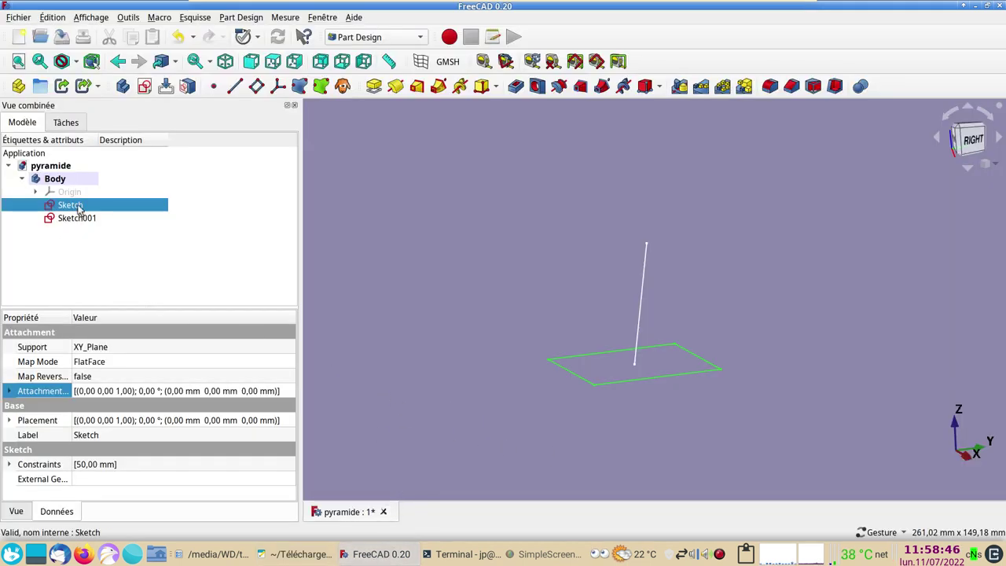
{"action": "left_click", "coordinate": [674, 249], "text": "ctrl"}
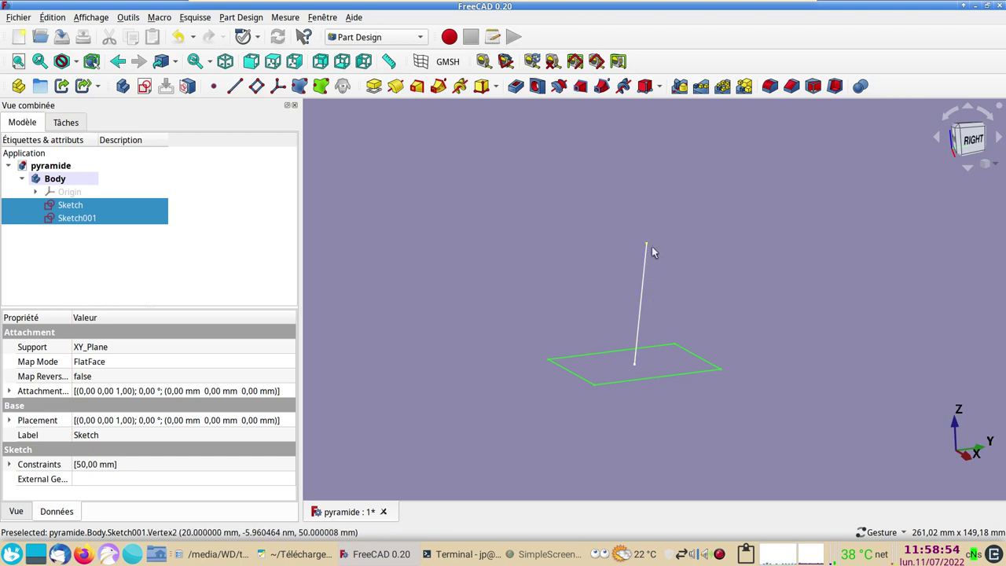
{"action": "left_click", "coordinate": [417, 86]}
{"action": "mouse_move", "coordinate": [816, 280]}
{"action": "left_mouse_down"}
{"action": "mouse_move", "coordinate": [839, 384]}
{"action": "mouse_move", "coordinate": [772, 308]}
{"action": "mouse_move", "coordinate": [840, 313]}
{"action": "mouse_move", "coordinate": [737, 382]}
{"action": "mouse_move", "coordinate": [698, 371]}
{"action": "left_mouse_up"}
{"action": "mouse_move", "coordinate": [644, 414]}
{"action": "left_mouse_down"}
{"action": "mouse_move", "coordinate": [744, 354]}
{"action": "mouse_move", "coordinate": [707, 409]}
{"action": "mouse_move", "coordinate": [676, 370]}
{"action": "mouse_move", "coordinate": [723, 395]}
{"action": "mouse_move", "coordinate": [815, 386]}
{"action": "mouse_move", "coordinate": [833, 364]}
{"action": "mouse_move", "coordinate": [546, 337]}
{"action": "mouse_move", "coordinate": [444, 302]}
{"action": "mouse_move", "coordinate": [390, 255]}
{"action": "left_mouse_up"}
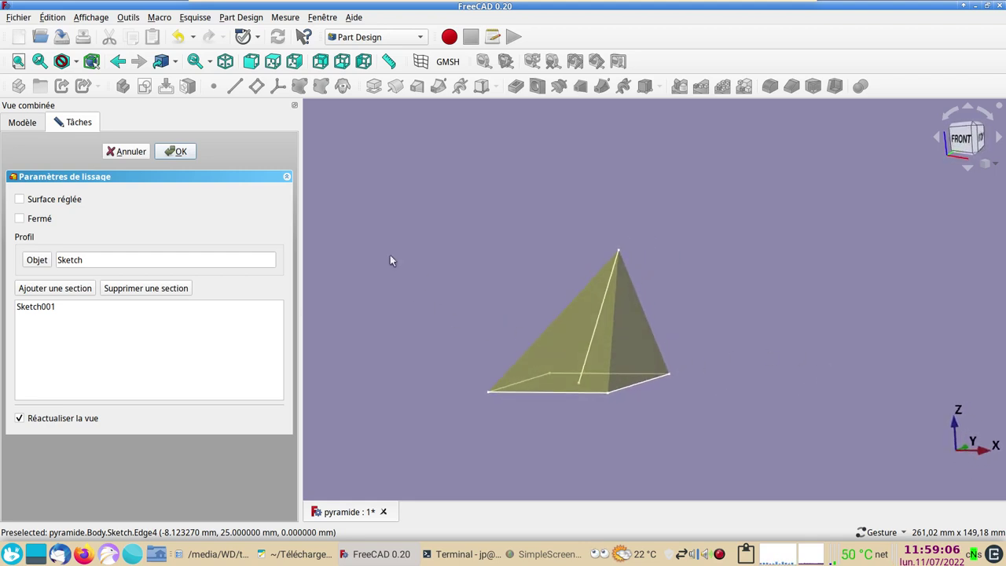
{"action": "left_click", "coordinate": [138, 155]}
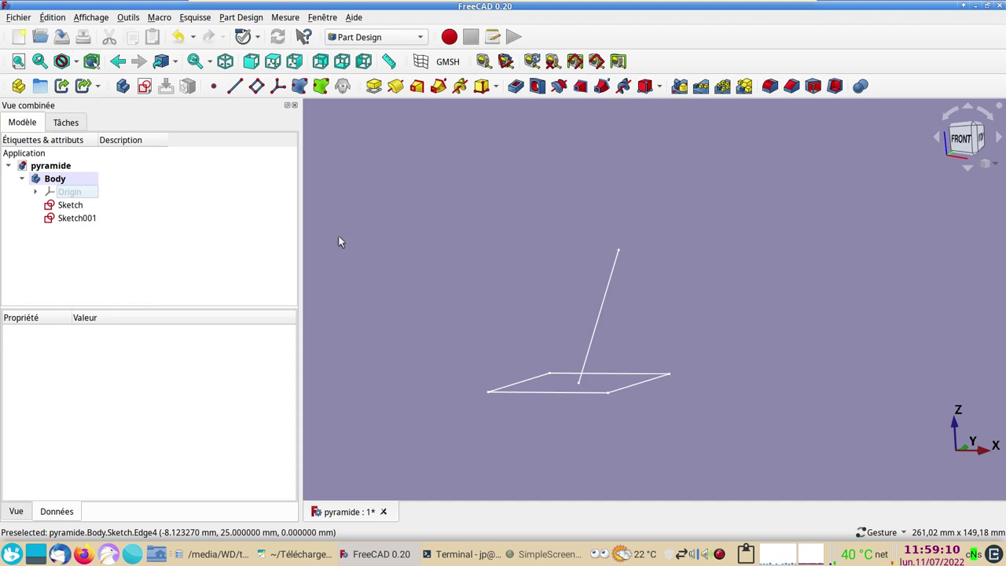
{"action": "key", "text": "1"}
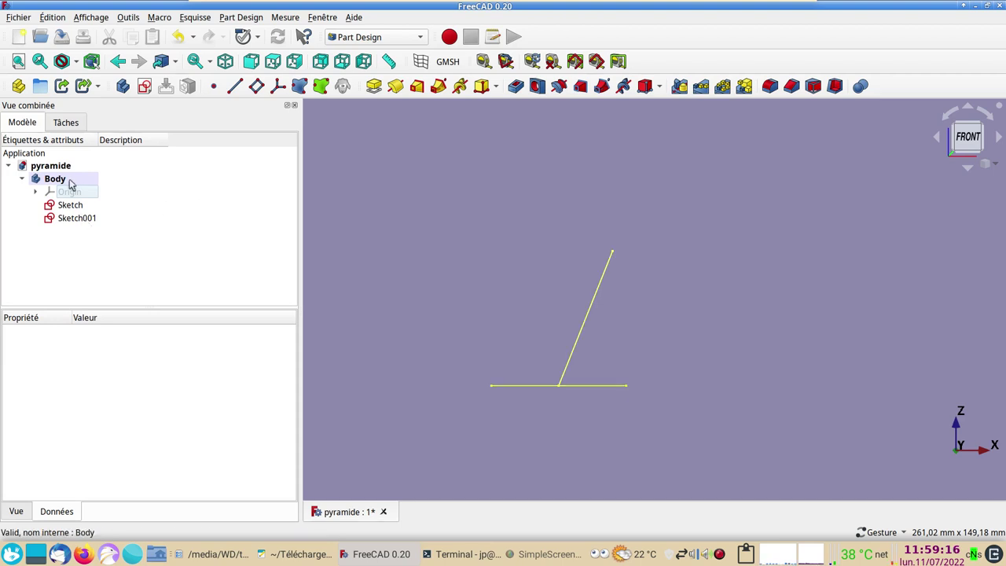
- Make a new XZ_Plane sketch, Sketch002, containing one point at about (-45, 60)
{"action": "left_click", "coordinate": [144, 87]}
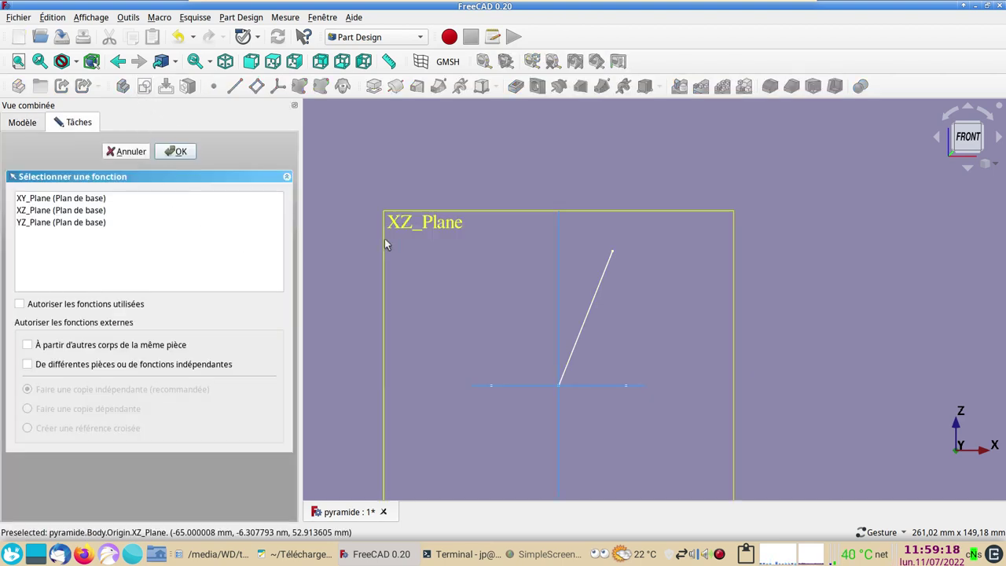
{"action": "left_click", "coordinate": [419, 226]}
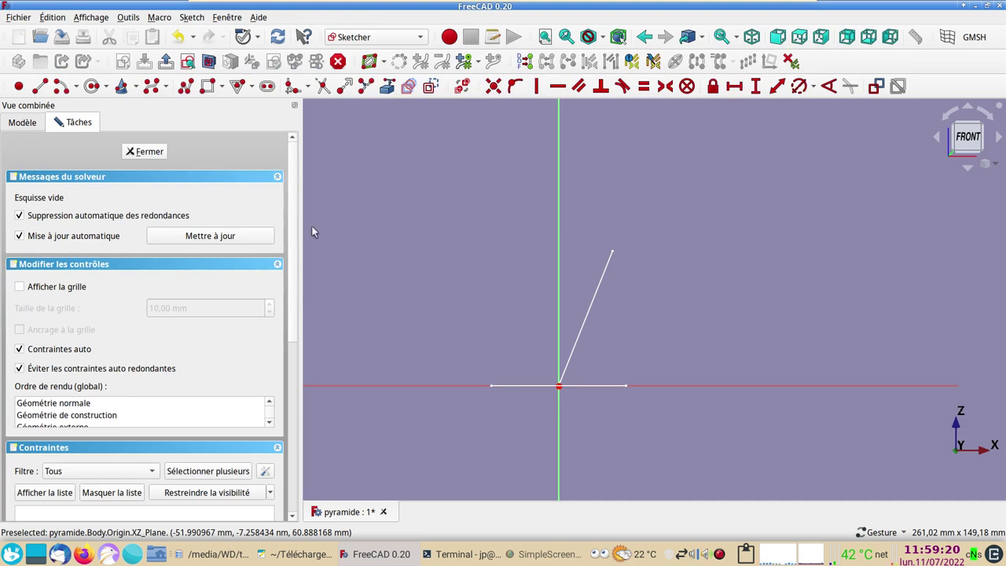
{"action": "left_click", "coordinate": [19, 87]}
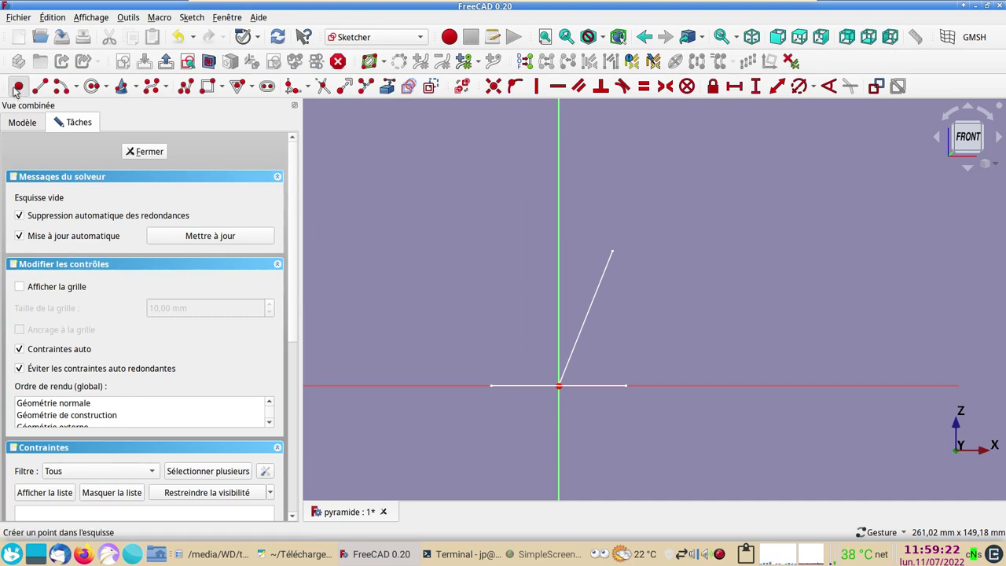
{"action": "left_click", "coordinate": [438, 224]}
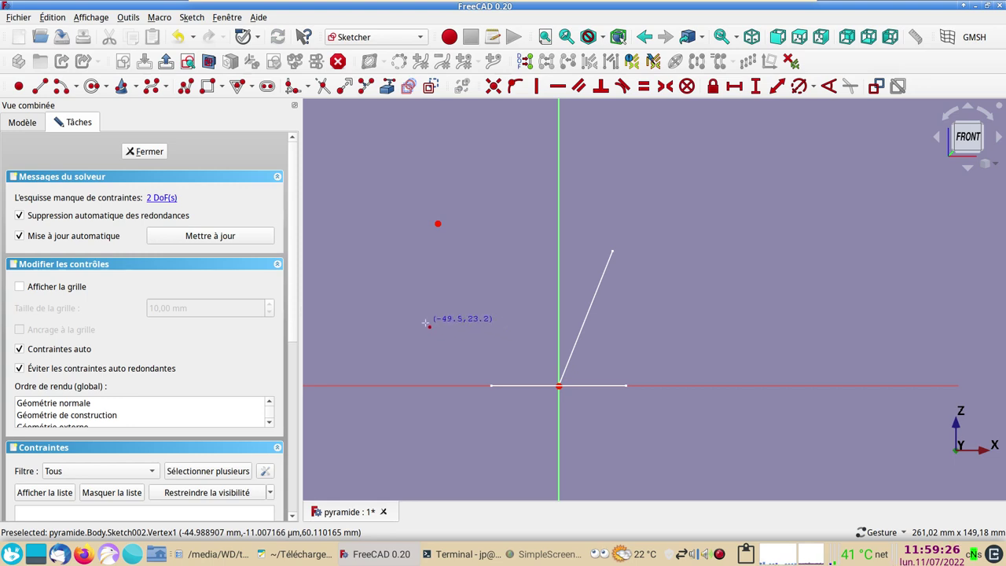
{"action": "right_click", "coordinate": [403, 286]}
{"action": "left_click", "coordinate": [438, 226]}
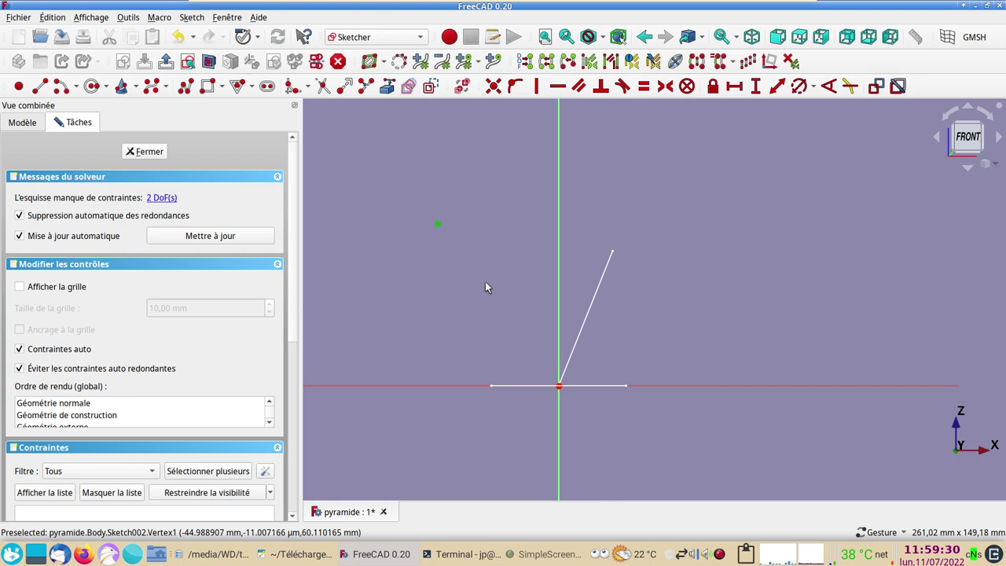
{"action": "left_click", "coordinate": [432, 87]}
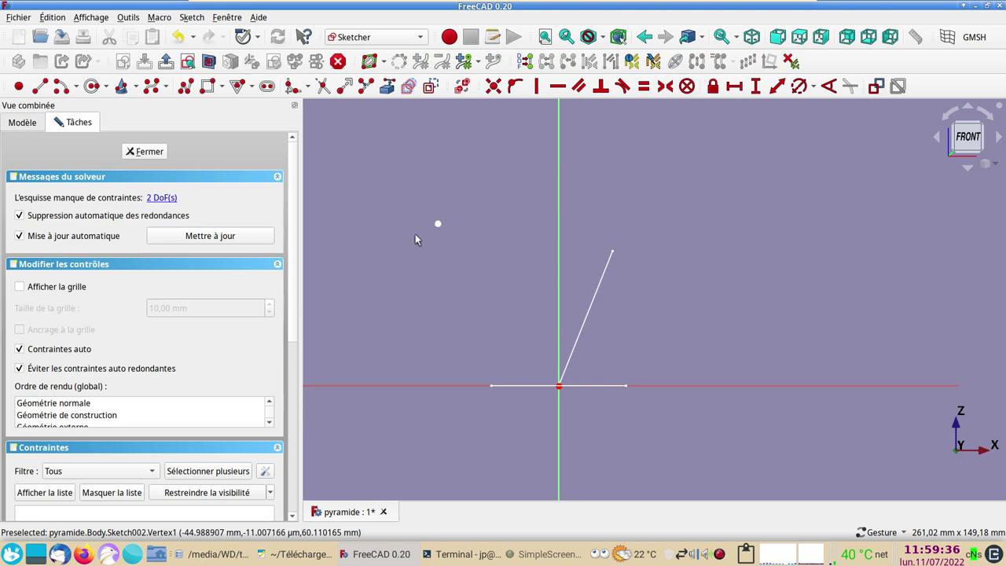
{"action": "left_click", "coordinate": [139, 152]}
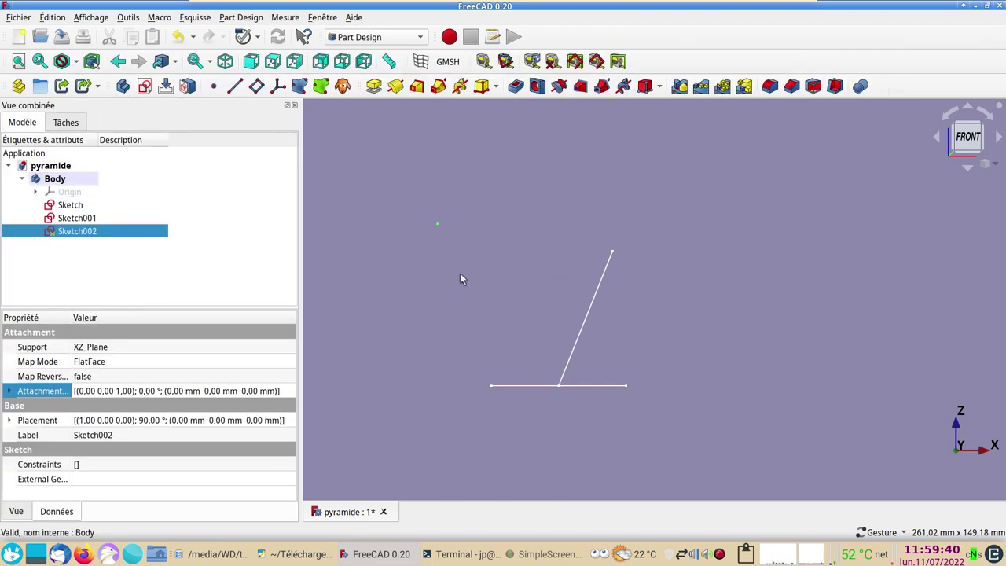
- Create an Additive Loft from the rectangle Sketch up to the Sketch002 apex point
{"action": "left_click", "coordinate": [412, 202]}
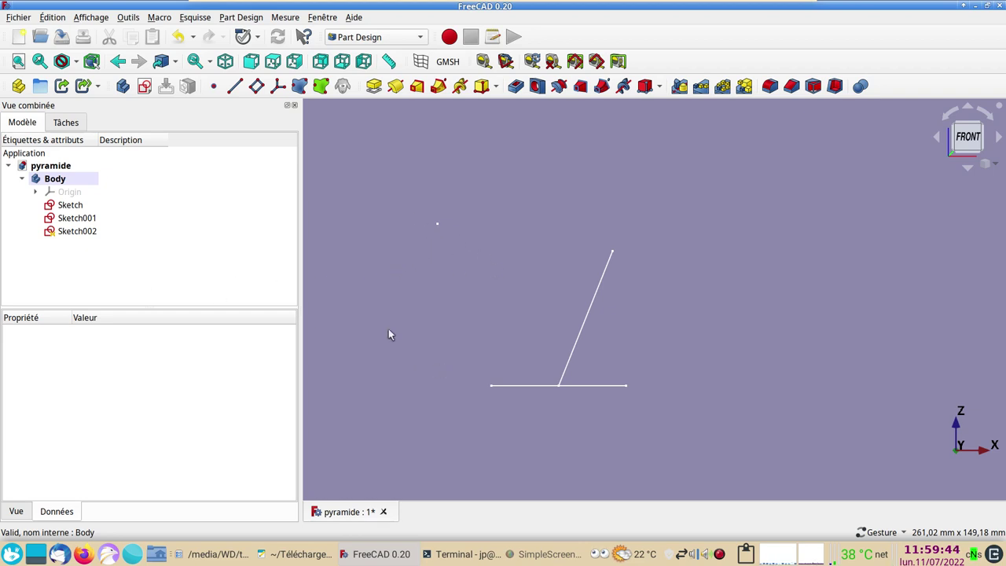
{"action": "left_click", "coordinate": [84, 207]}
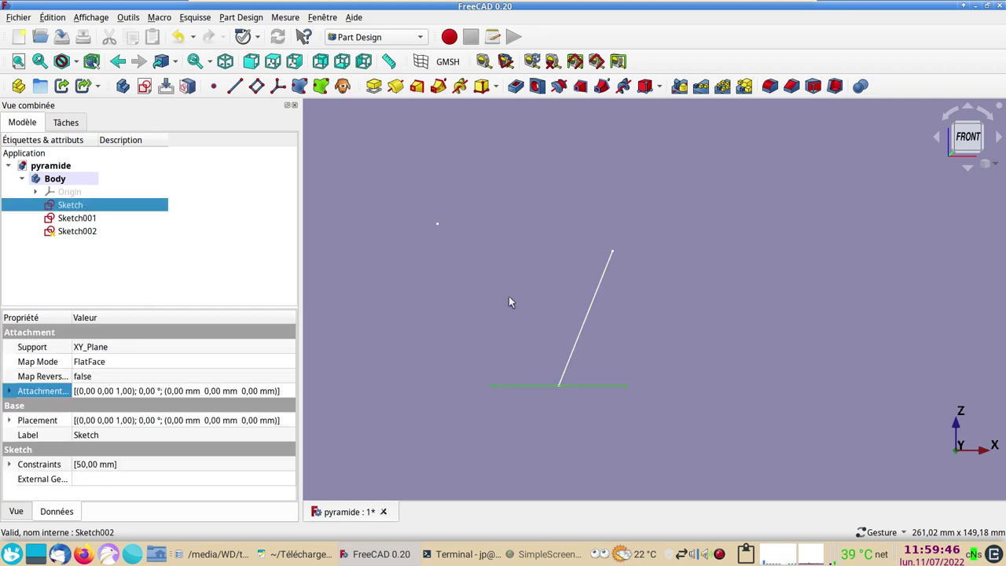
{"action": "left_click_drag", "start_coordinate": [510, 303], "coordinate": [637, 366]}
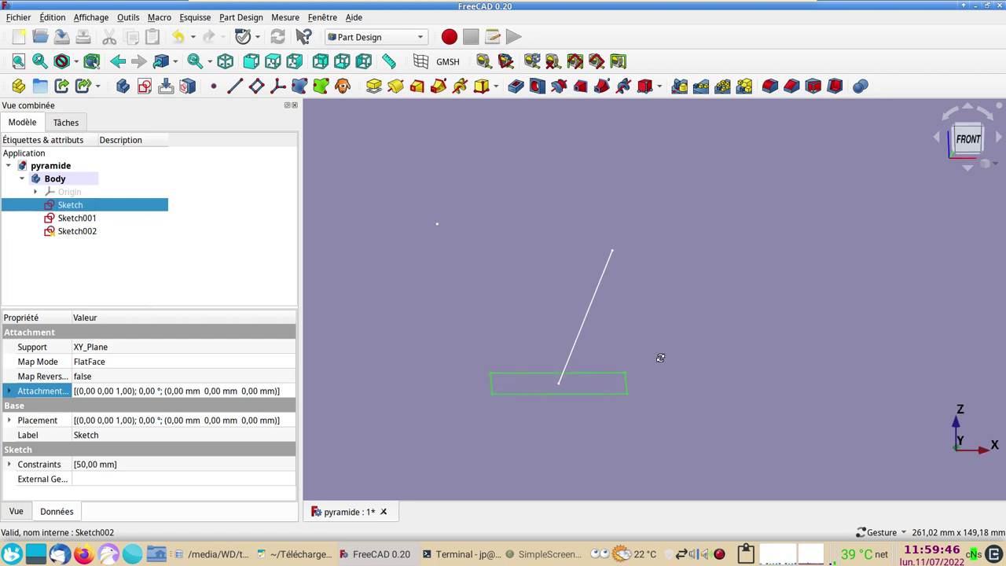
{"action": "left_click", "coordinate": [94, 233], "text": "ctrl"}
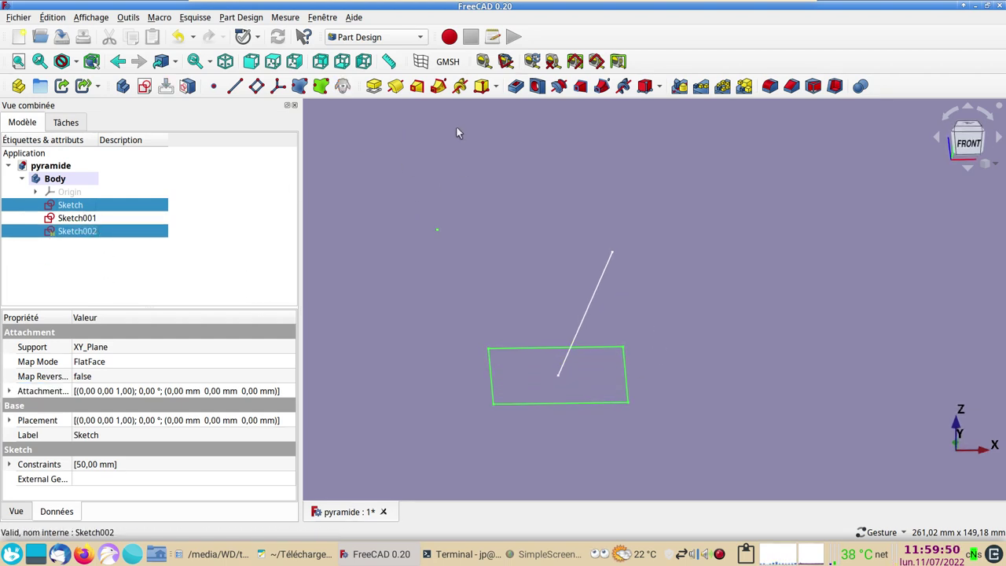
{"action": "left_click", "coordinate": [417, 85]}
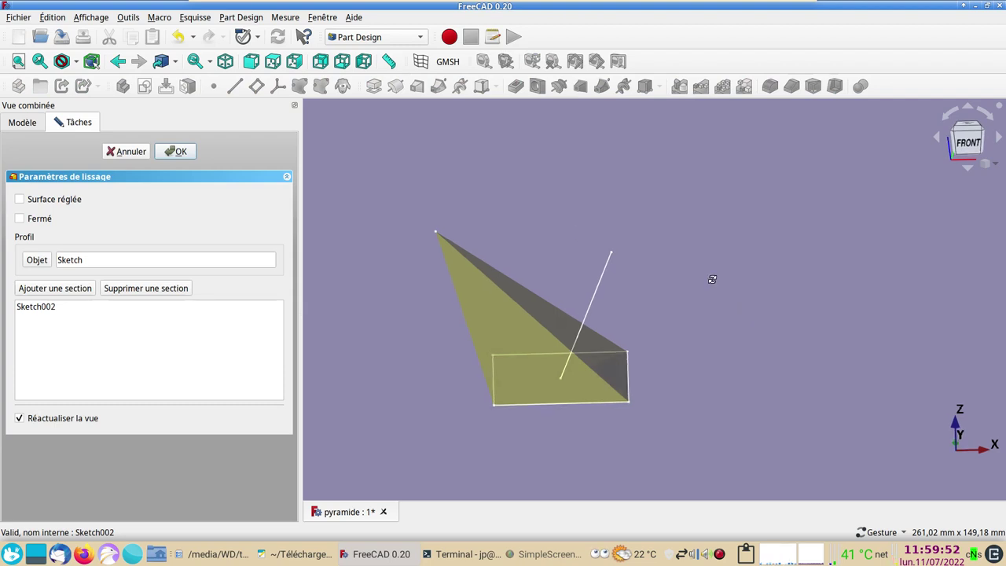
{"action": "mouse_move", "coordinate": [712, 279]}
{"action": "left_mouse_down"}
{"action": "mouse_move", "coordinate": [696, 261]}
{"action": "mouse_move", "coordinate": [759, 342]}
{"action": "left_mouse_up"}
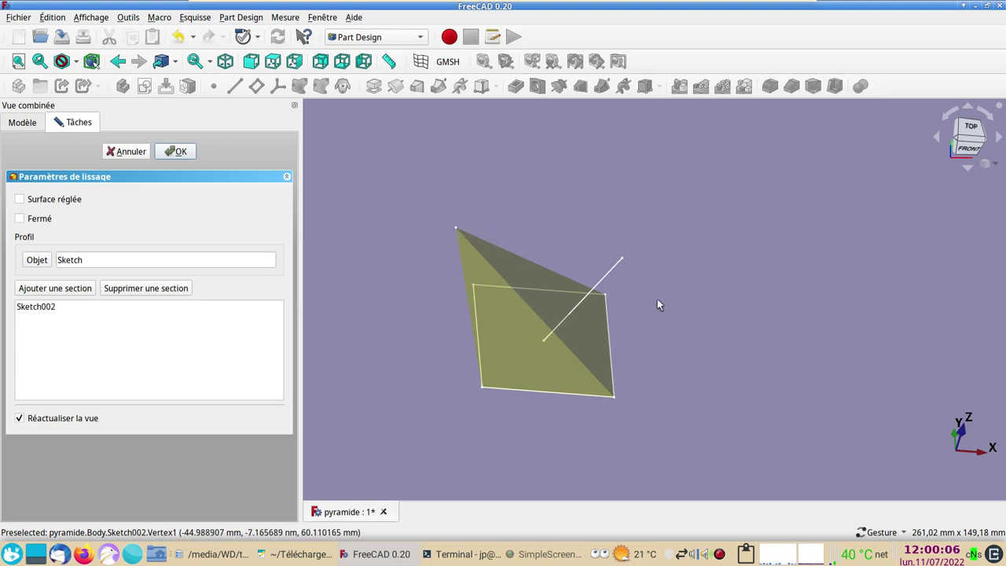
{"action": "mouse_move", "coordinate": [659, 305]}
{"action": "left_mouse_down"}
{"action": "mouse_move", "coordinate": [652, 276]}
{"action": "mouse_move", "coordinate": [621, 238]}
{"action": "left_mouse_up"}
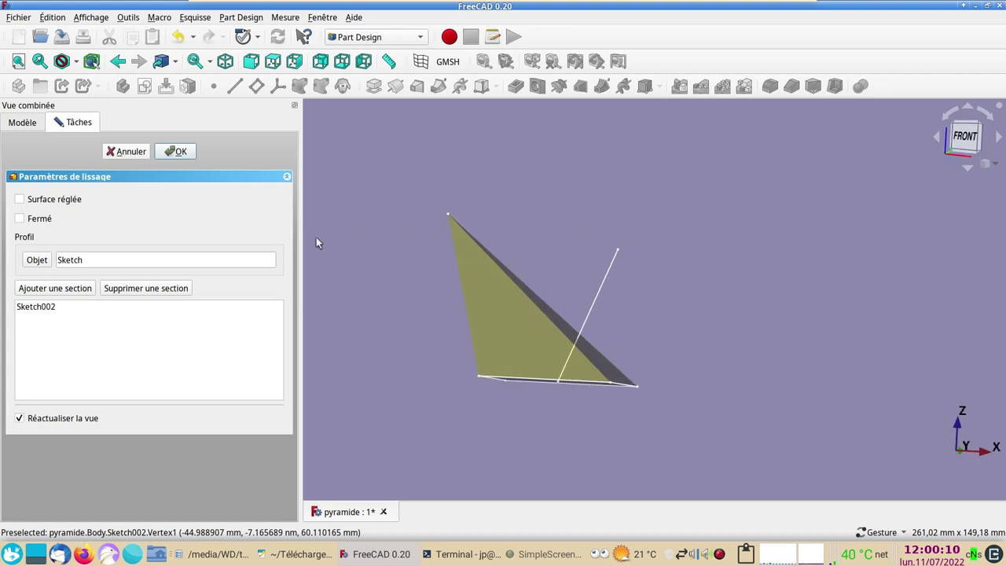
{"action": "left_click", "coordinate": [186, 153]}
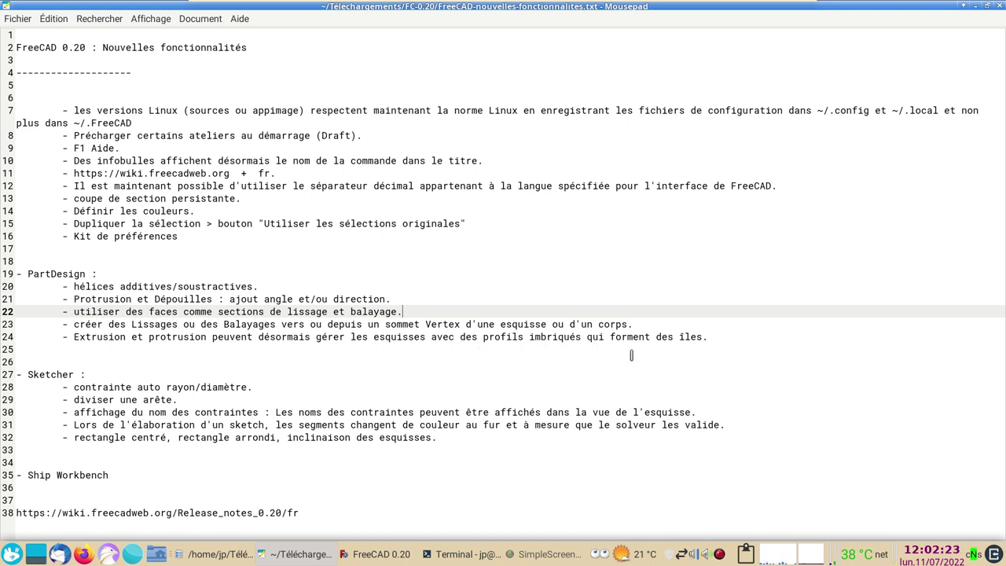
- Return to FreeCAD and orbit the protrusion-ilot block with its ring and central peg
{"action": "left_click", "coordinate": [375, 556]}
{"action": "mouse_move", "coordinate": [532, 422]}
{"action": "left_mouse_down"}
{"action": "mouse_move", "coordinate": [629, 420]}
{"action": "mouse_move", "coordinate": [645, 292]}
{"action": "left_mouse_up"}
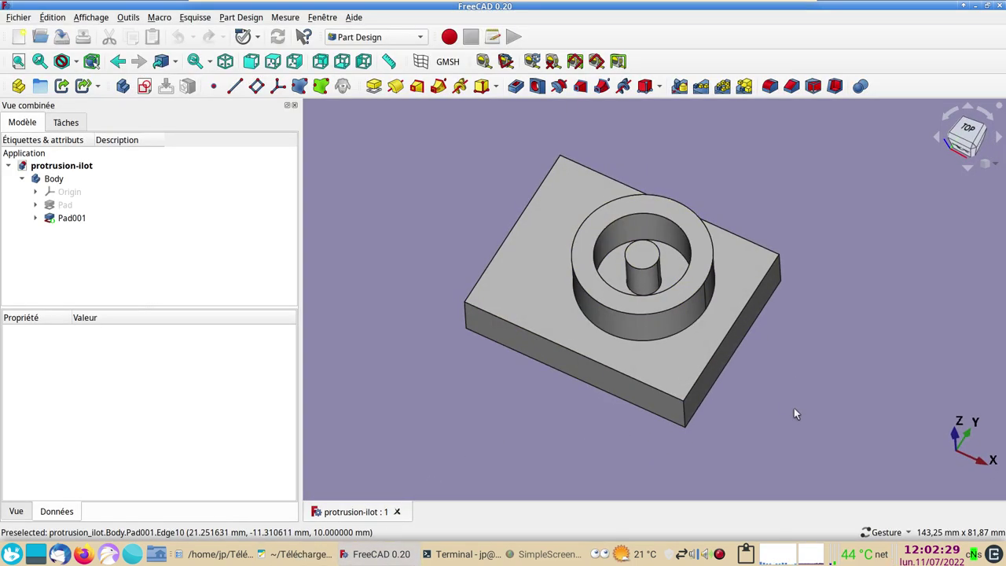
- Hide Pad and show Pad001, the block topped by a raised ring around a pin
{"action": "left_click", "coordinate": [63, 205]}
{"action": "key", "text": "space"}
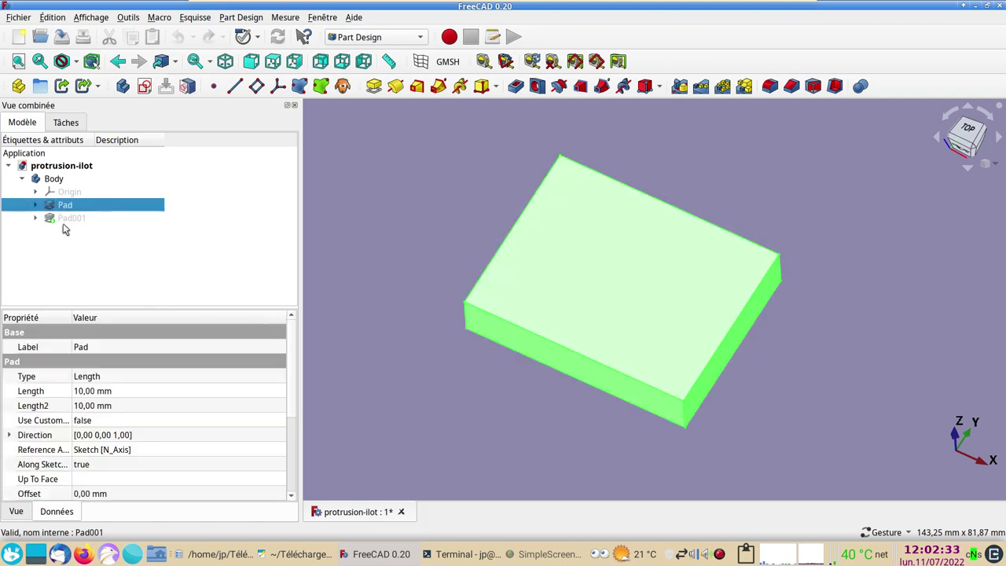
{"action": "left_click", "coordinate": [64, 223]}
{"action": "key", "text": "space"}
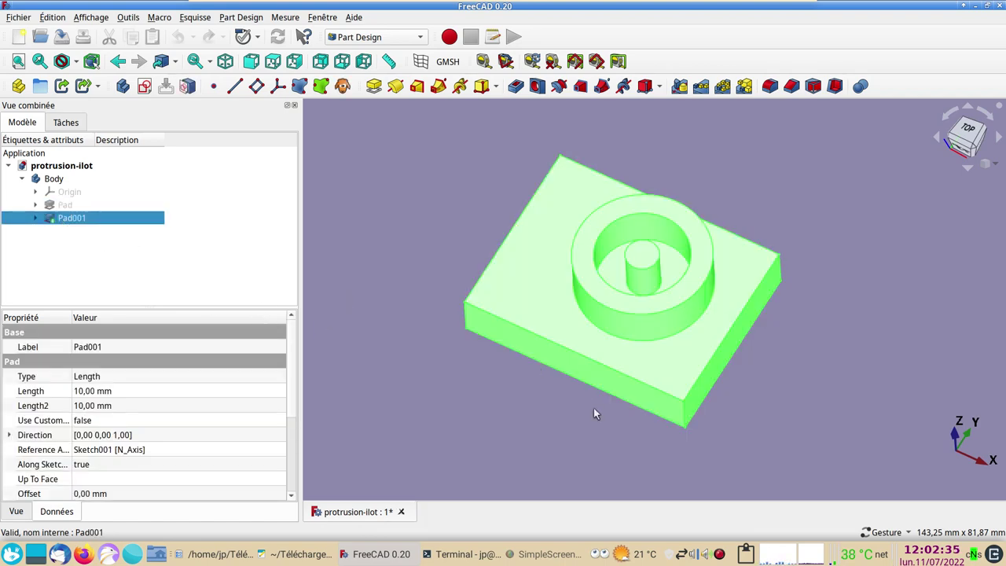
{"action": "mouse_move", "coordinate": [594, 408]}
{"action": "left_mouse_down"}
{"action": "mouse_move", "coordinate": [617, 435]}
{"action": "mouse_move", "coordinate": [618, 359]}
{"action": "left_mouse_up"}
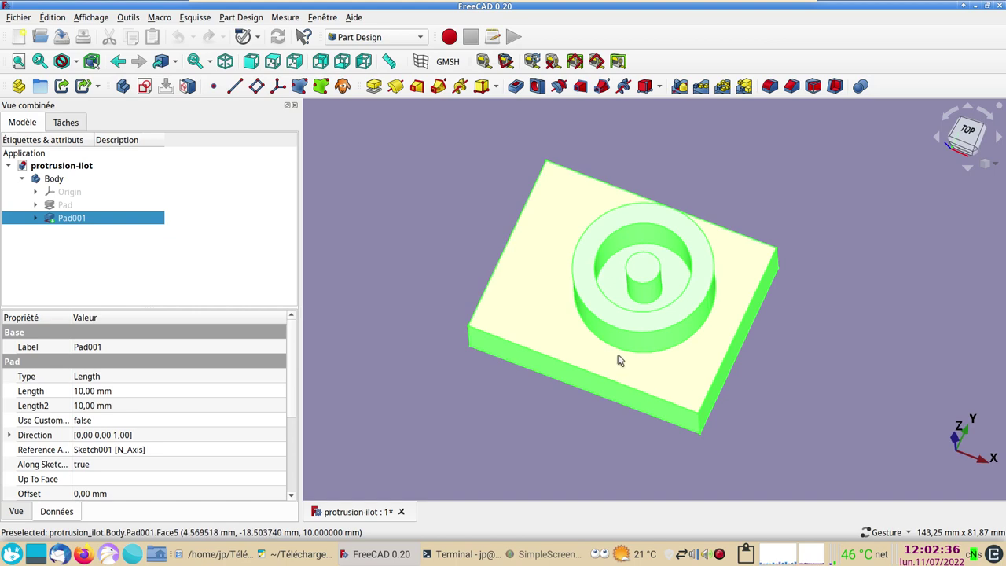
- Open Pad001's Sketch001 for a look, close it, and orbit the model from several angles
{"action": "left_click", "coordinate": [34, 218]}
{"action": "double_click", "coordinate": [67, 231]}
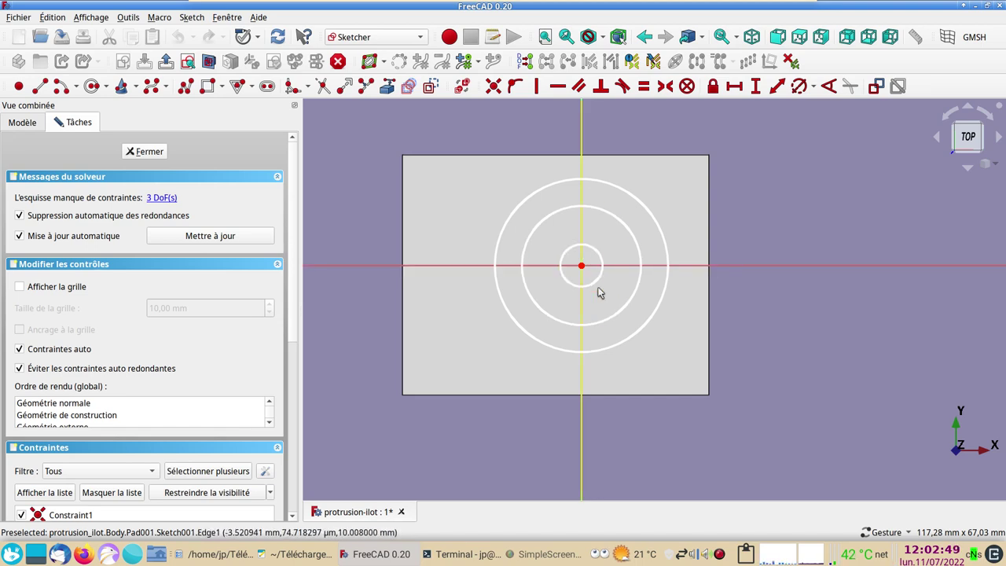
{"action": "left_click", "coordinate": [147, 153]}
{"action": "mouse_move", "coordinate": [440, 348]}
{"action": "left_mouse_down"}
{"action": "mouse_move", "coordinate": [625, 415]}
{"action": "mouse_move", "coordinate": [602, 448]}
{"action": "left_mouse_up"}
{"action": "scroll", "coordinate": [602, 452], "scroll_direction": "up", "scroll_amount": 2}
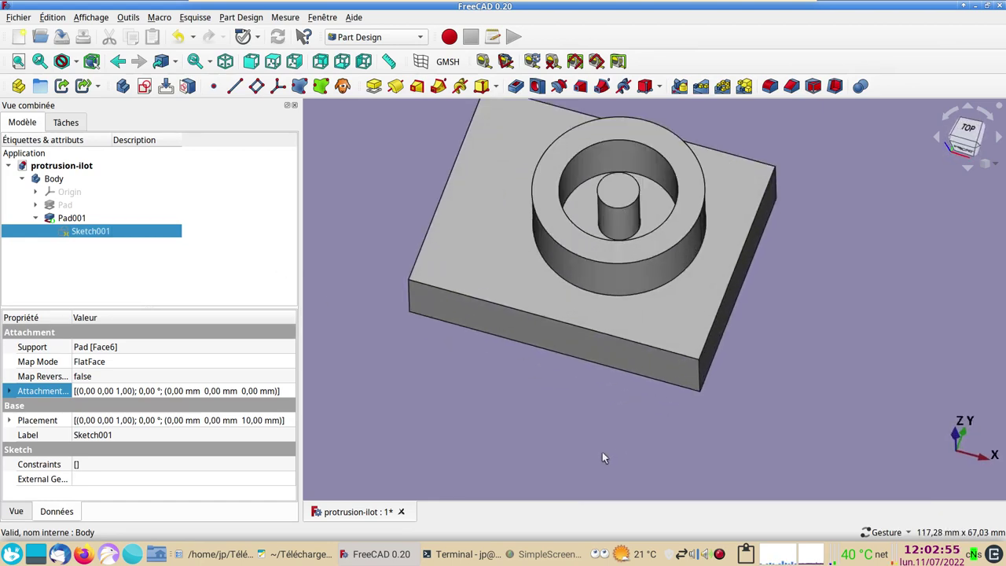
{"action": "left_click_drag", "start_coordinate": [575, 410], "coordinate": [584, 431]}
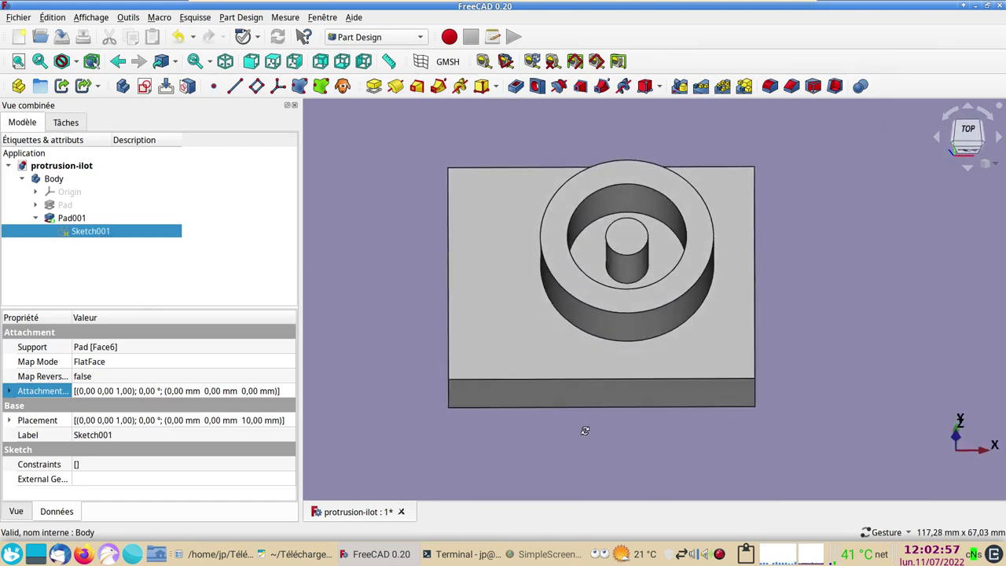
{"action": "mouse_move", "coordinate": [871, 346]}
{"action": "left_mouse_down"}
{"action": "mouse_move", "coordinate": [787, 350]}
{"action": "mouse_move", "coordinate": [798, 400]}
{"action": "mouse_move", "coordinate": [712, 301]}
{"action": "mouse_move", "coordinate": [755, 325]}
{"action": "left_mouse_up"}
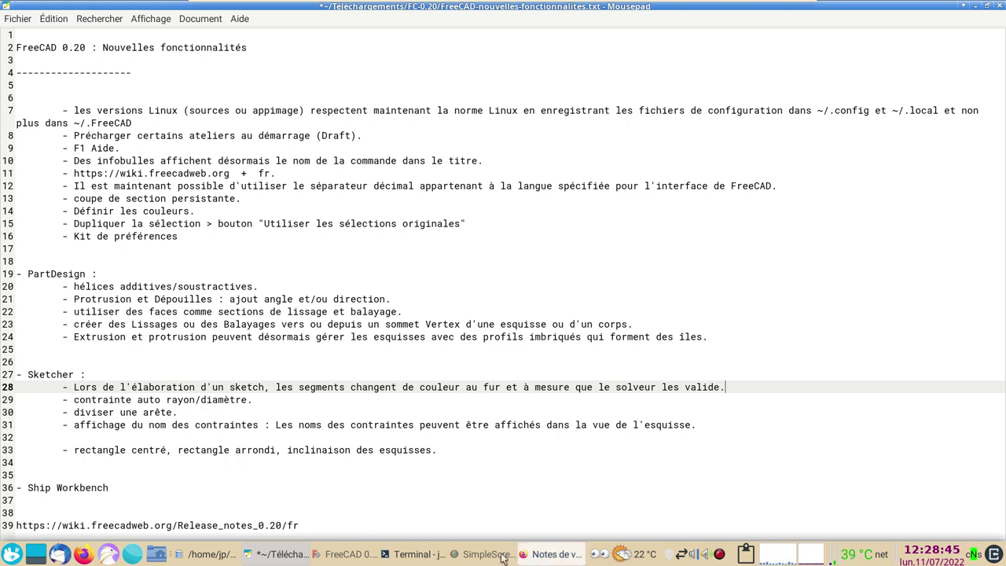
- Switch from the release notes back to the FreeCAD window showing the L-shaped sketch
{"action": "left_click", "coordinate": [343, 554]}
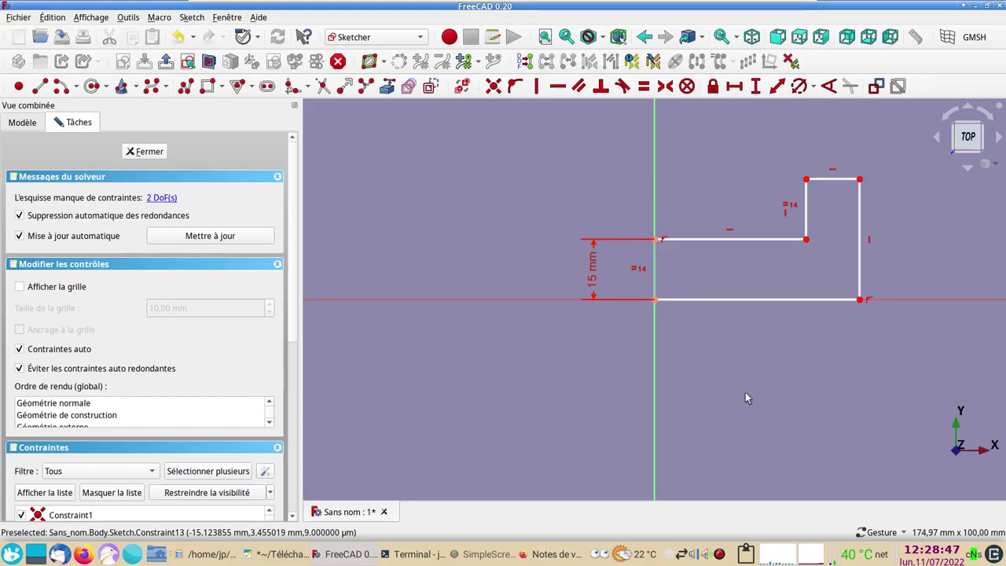
- Give the horizontal edge leading into the step a 37,73 mm horizontal distance, then reframe the sketch
{"action": "right_click_drag", "start_coordinate": [745, 398], "coordinate": [585, 432]}
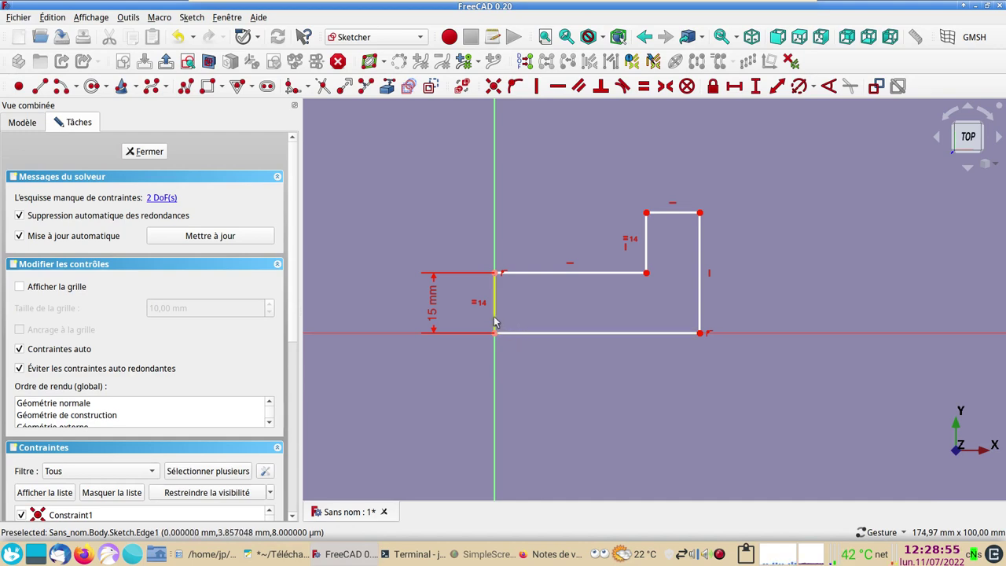
{"action": "left_click", "coordinate": [646, 260]}
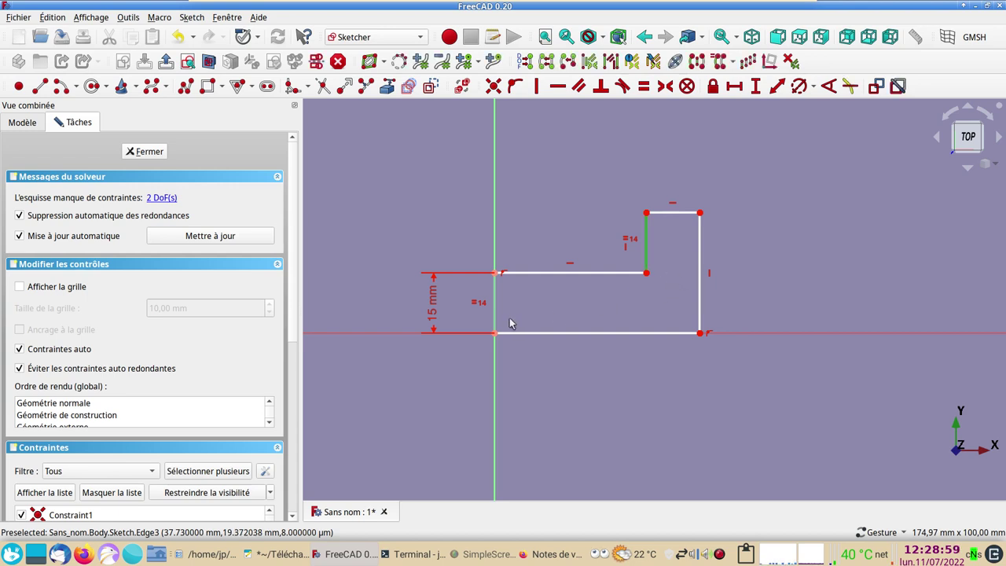
{"action": "left_click", "coordinate": [494, 315]}
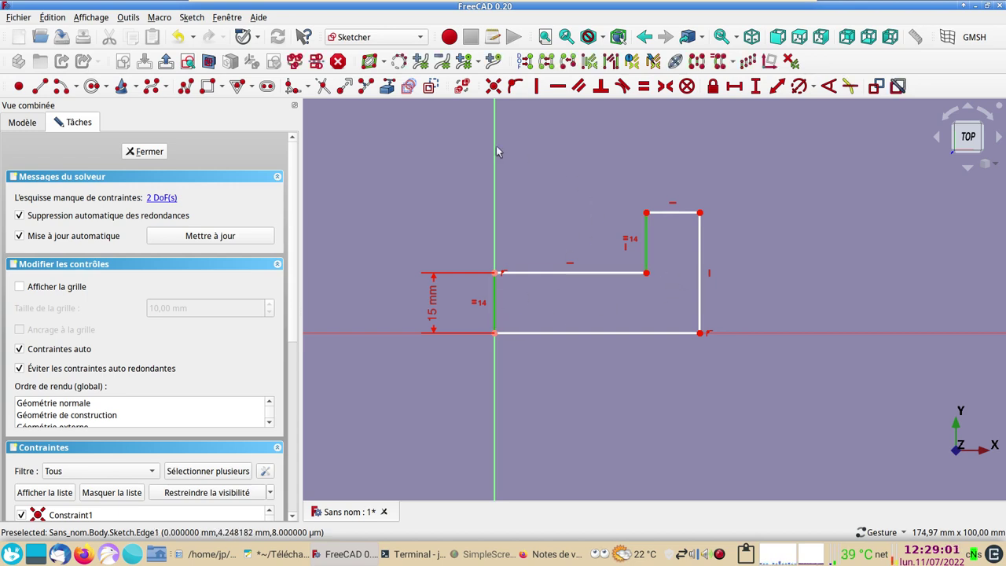
{"action": "left_click", "coordinate": [338, 172]}
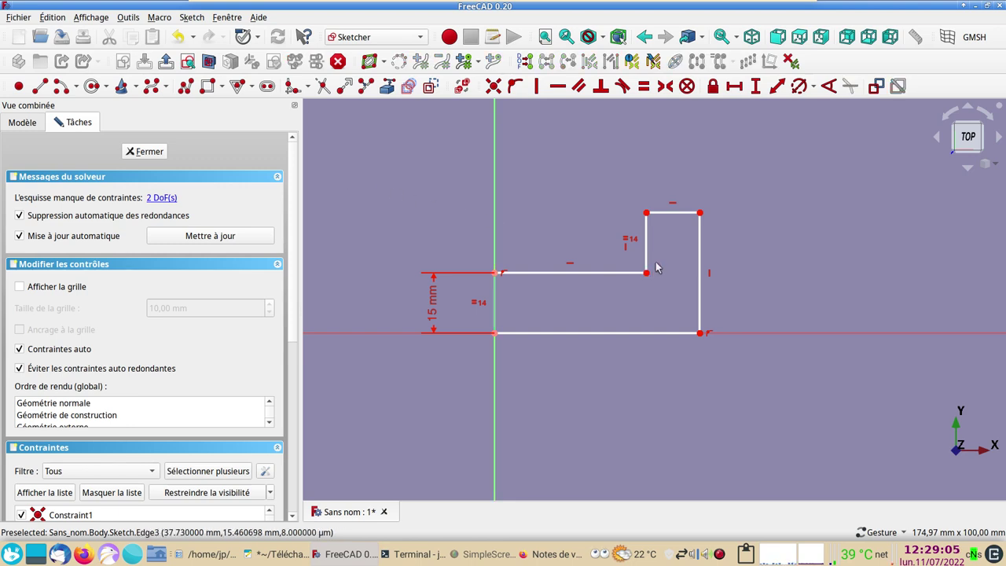
{"action": "left_click", "coordinate": [607, 273]}
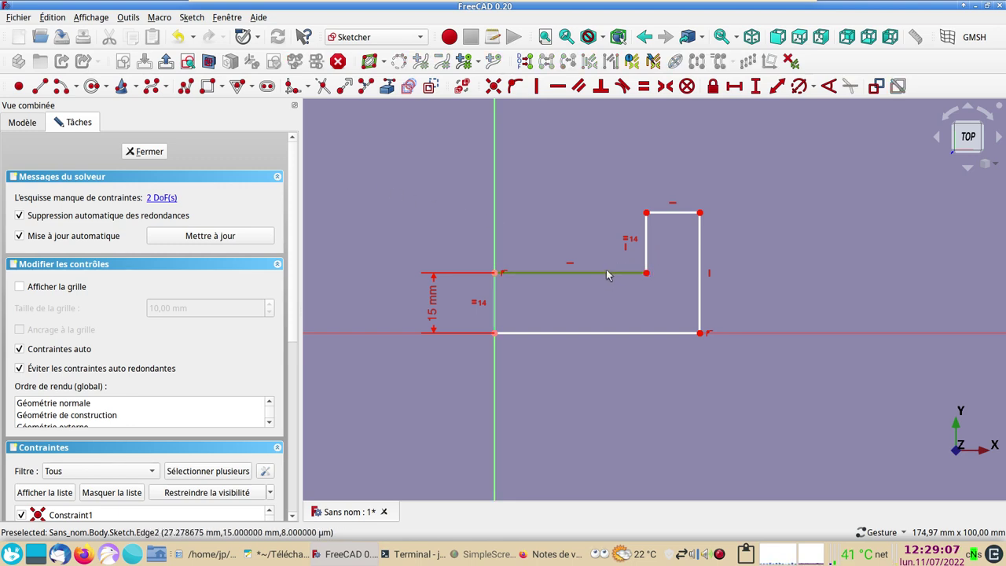
{"action": "left_click", "coordinate": [736, 87]}
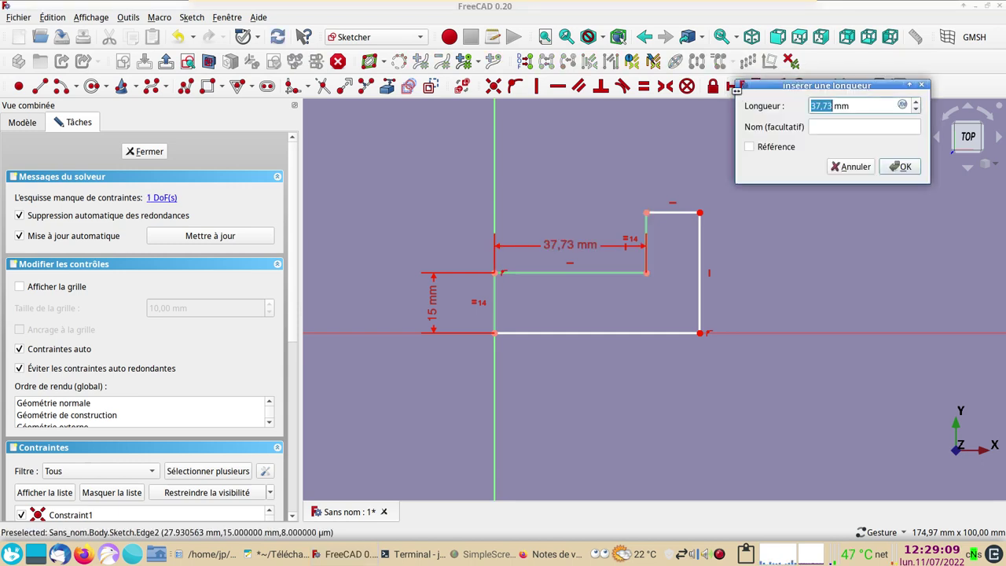
{"action": "left_click", "coordinate": [902, 168]}
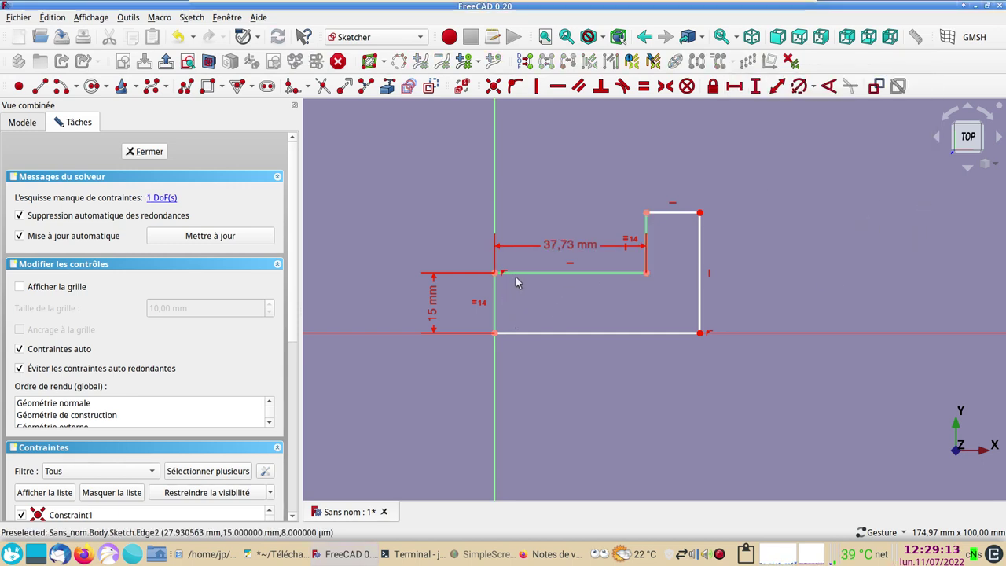
{"action": "left_click", "coordinate": [650, 238]}
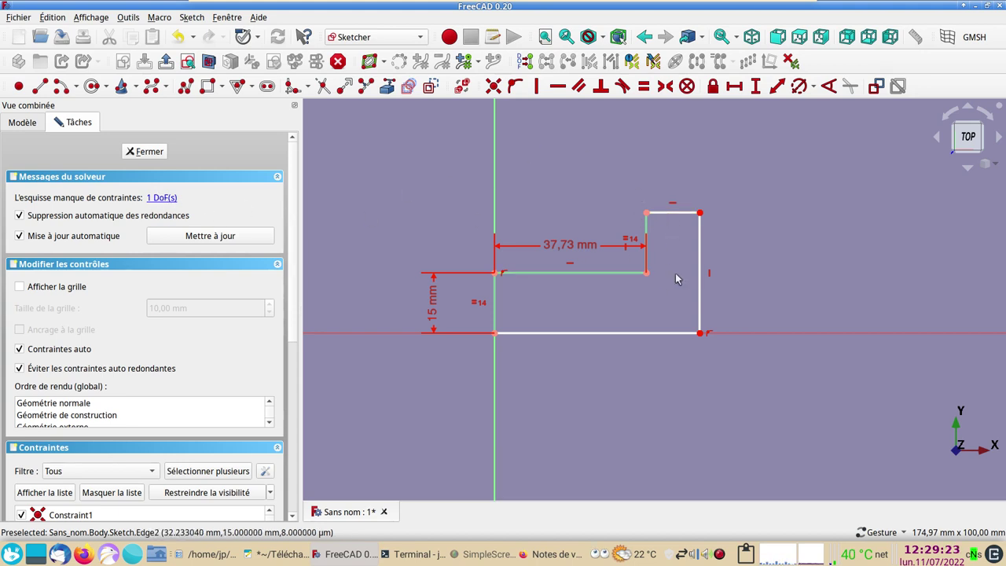
{"action": "scroll", "coordinate": [608, 374], "scroll_direction": "up", "scroll_amount": 2}
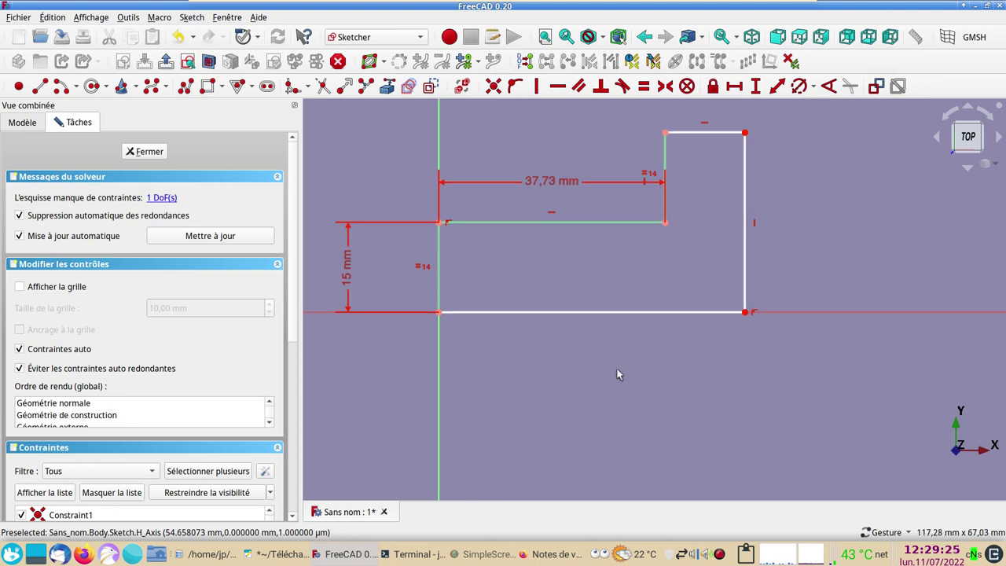
{"action": "right_click_drag", "start_coordinate": [617, 369], "coordinate": [527, 455]}
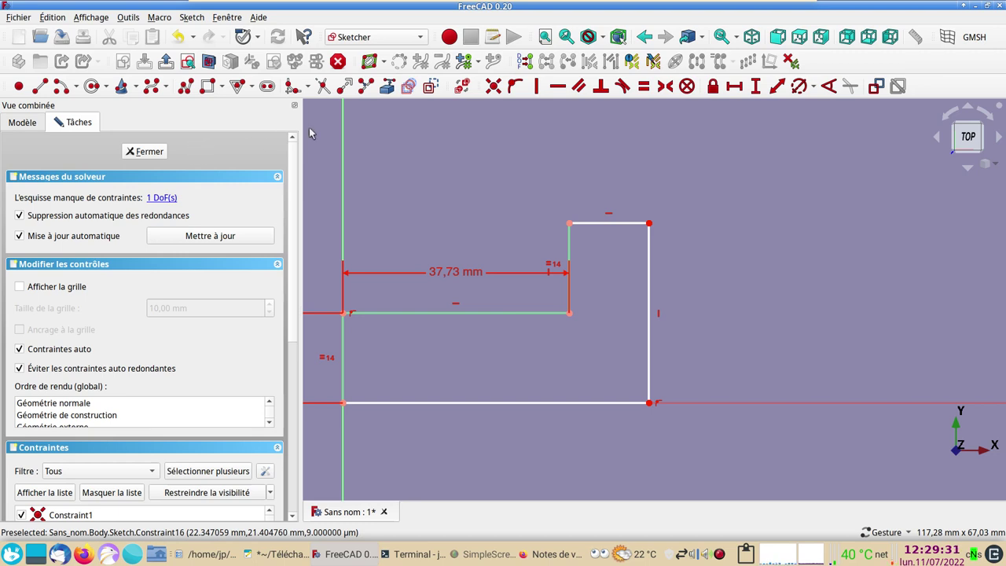
- Draw a circle inside the L shape and constrain its diameter to 9,07 mm
{"action": "left_click", "coordinate": [91, 92]}
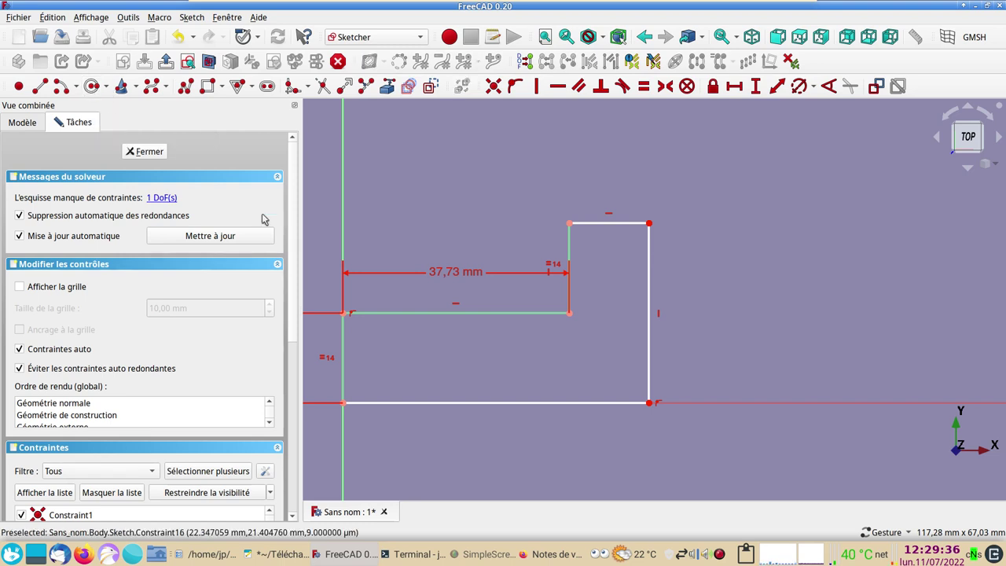
{"action": "left_click", "coordinate": [532, 360]}
{"action": "left_click", "coordinate": [557, 369]}
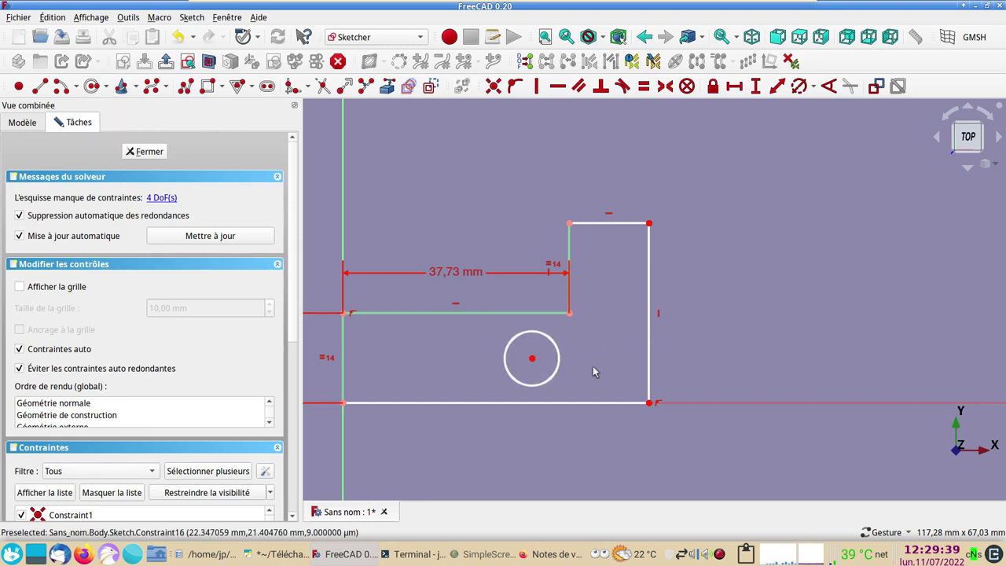
{"action": "left_click", "coordinate": [813, 90]}
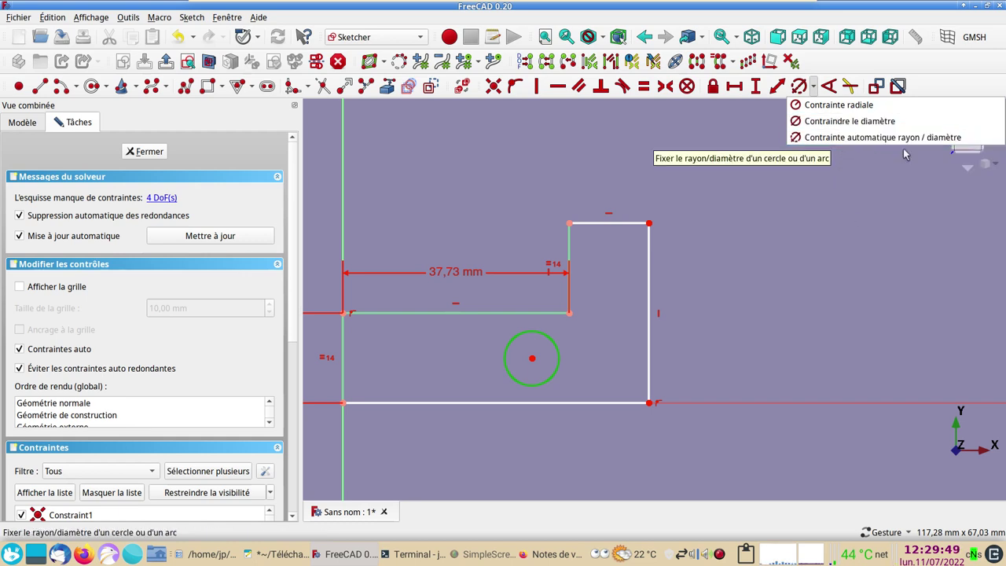
{"action": "left_click", "coordinate": [894, 211]}
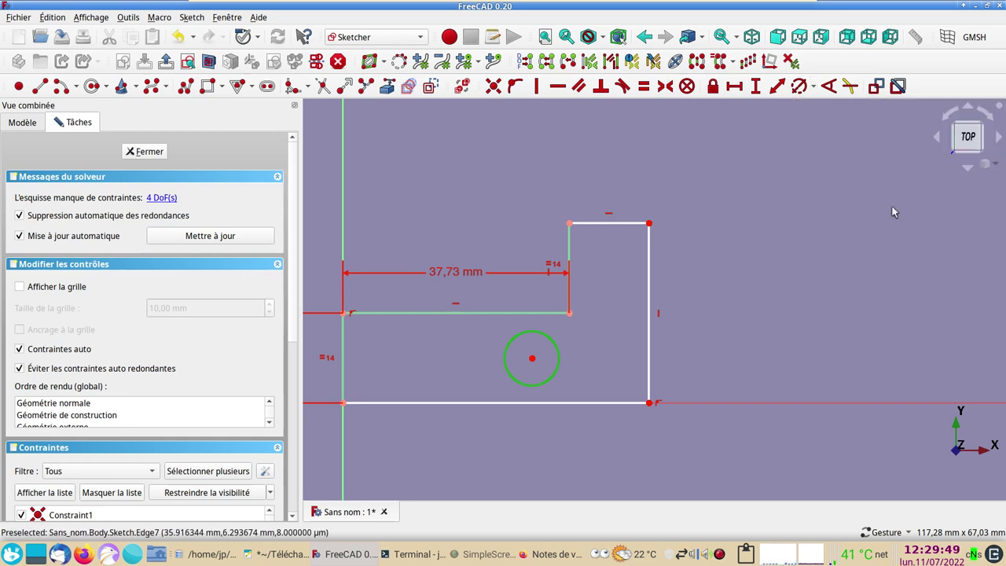
{"action": "left_click", "coordinate": [560, 358]}
{"action": "left_click", "coordinate": [799, 86]}
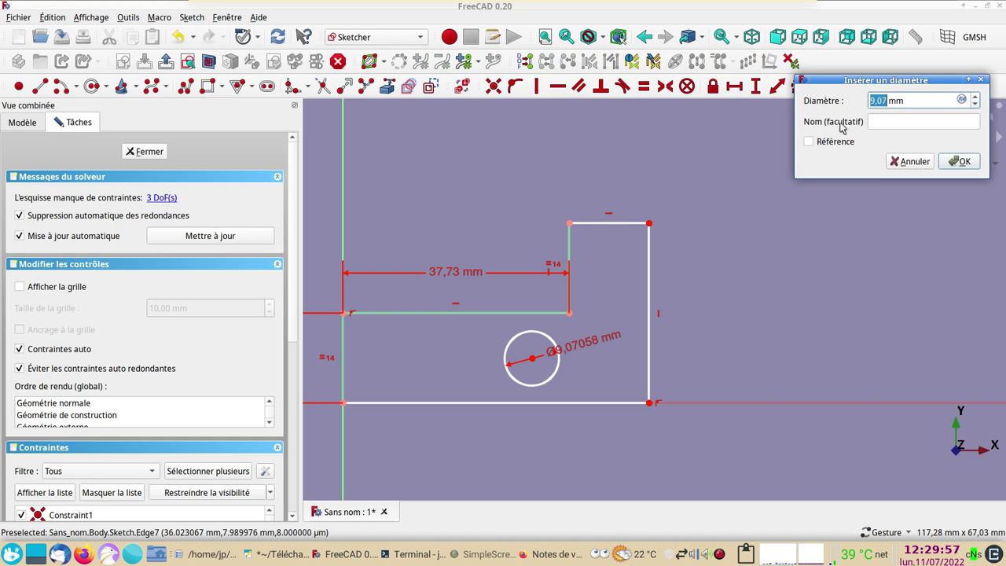
{"action": "left_click", "coordinate": [964, 162]}
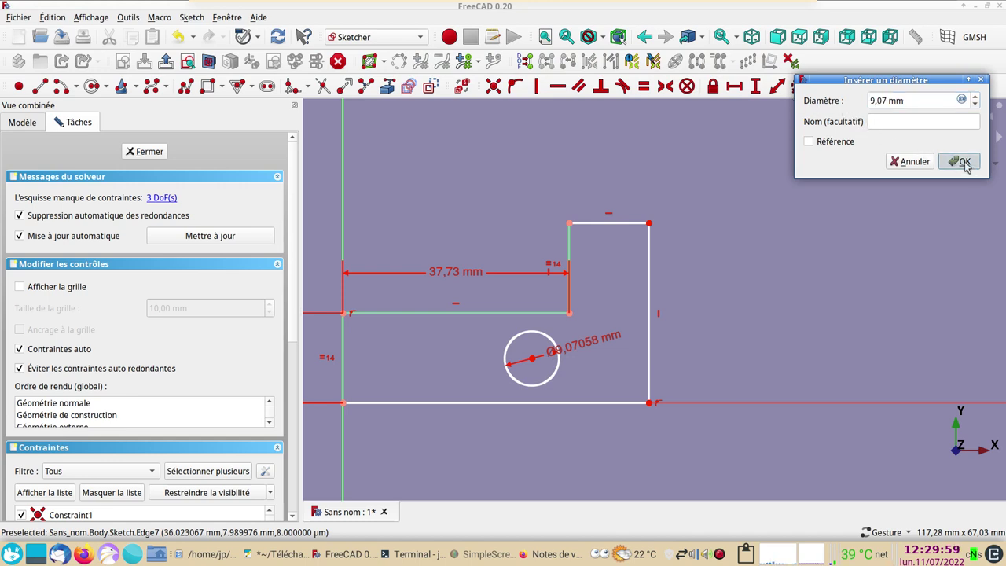
- Add a semicircular arc on the bottom edge with a 7 mm radius
{"action": "left_click", "coordinate": [63, 86]}
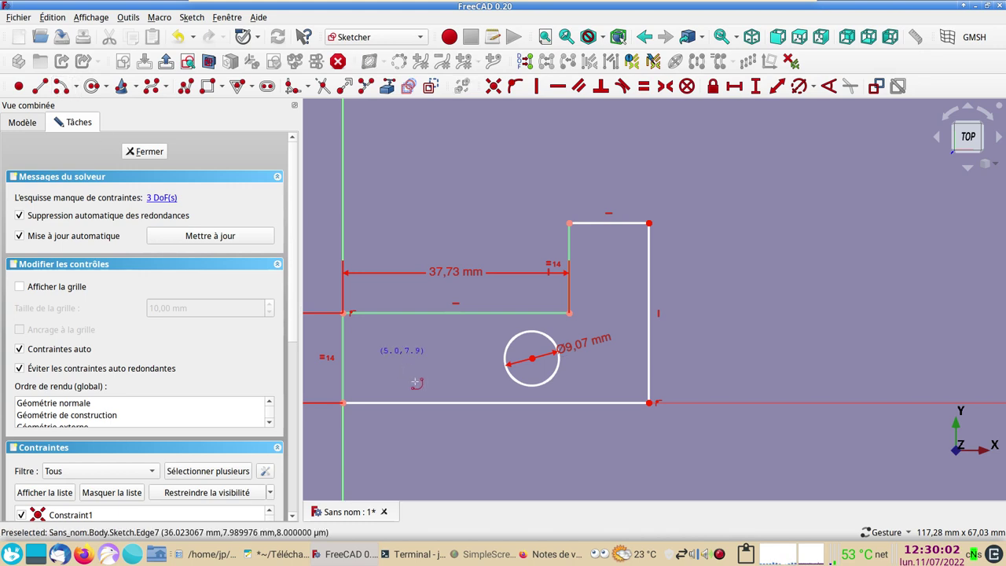
{"action": "left_click", "coordinate": [471, 403]}
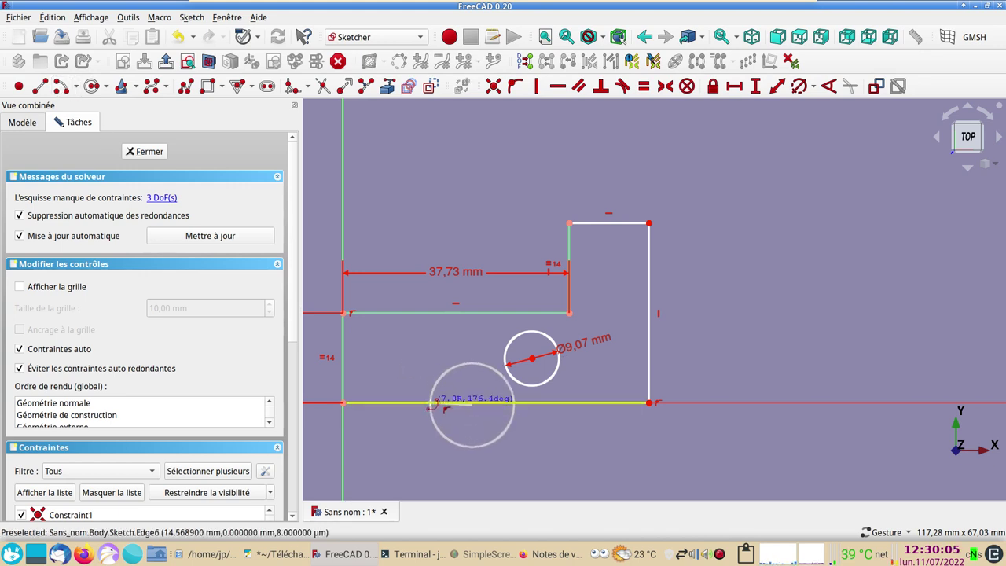
{"action": "left_click", "coordinate": [431, 403]}
{"action": "left_click", "coordinate": [515, 403]}
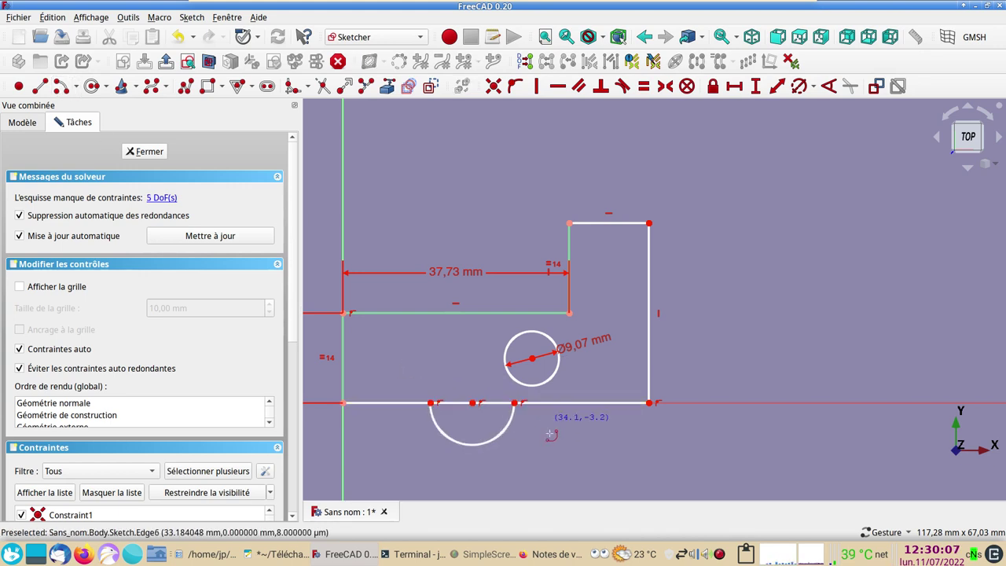
{"action": "left_click", "coordinate": [503, 431]}
{"action": "left_click", "coordinate": [798, 86]}
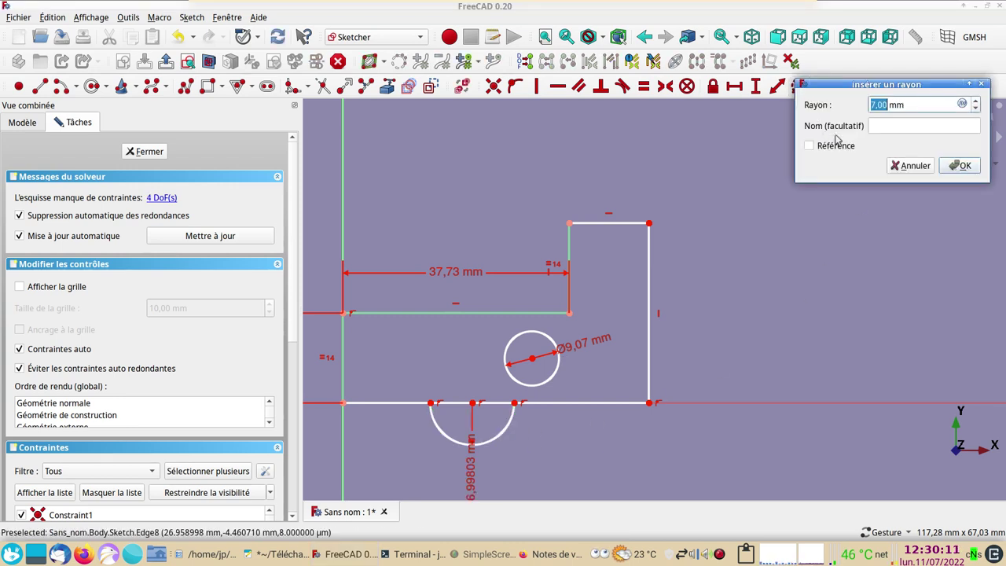
{"action": "left_click", "coordinate": [954, 165]}
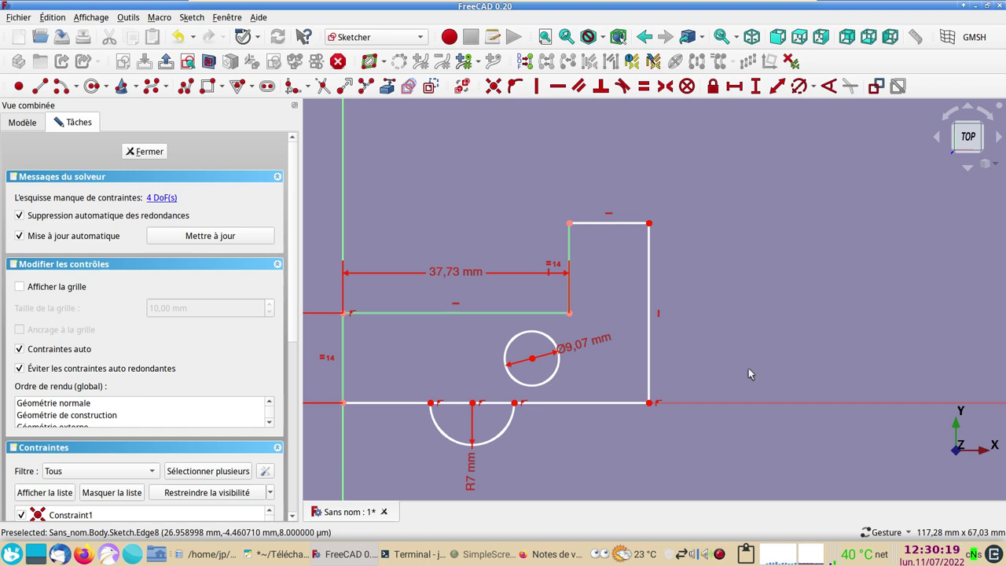
{"action": "left_click", "coordinate": [814, 87]}
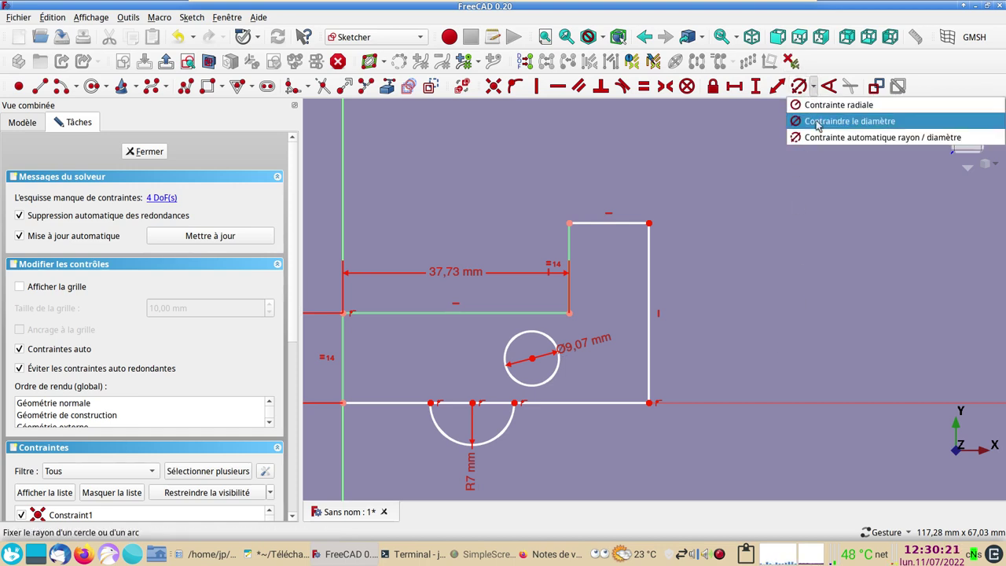
{"action": "left_click", "coordinate": [805, 227]}
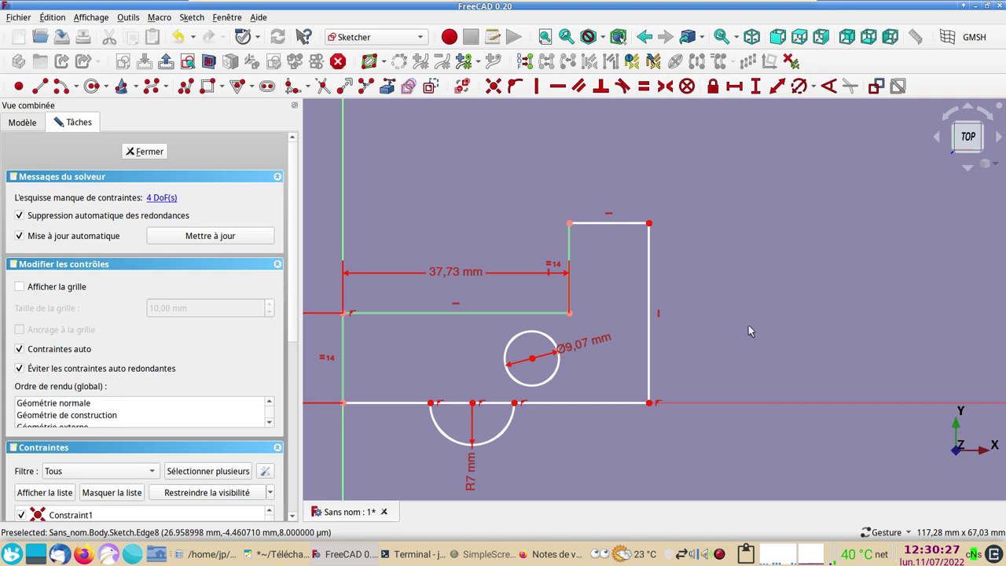
{"action": "right_click_drag", "start_coordinate": [752, 331], "coordinate": [737, 316]}
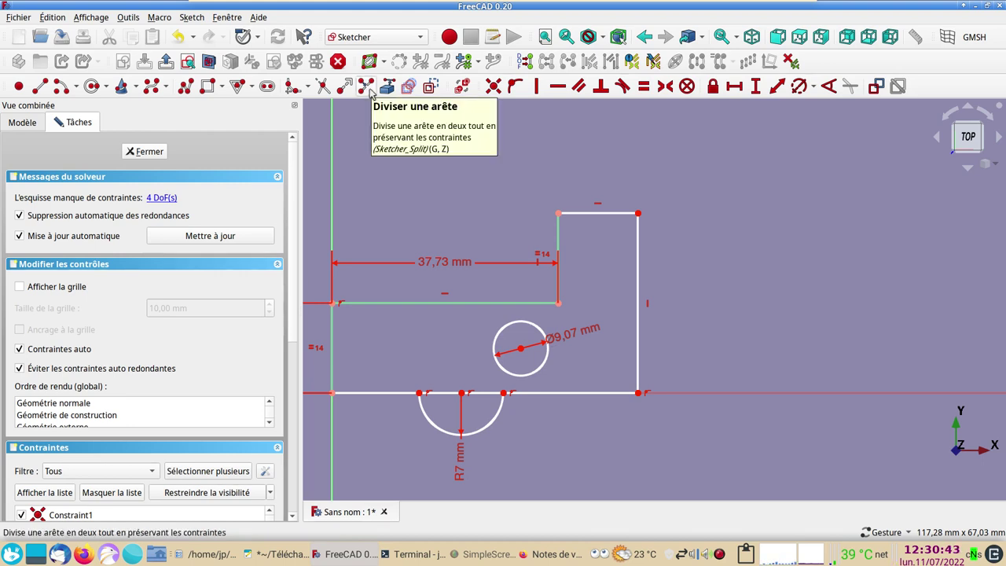
- Split the right edge at its middle, delete its vertical constraint, and pull the midpoint outward
{"action": "left_click", "coordinate": [367, 86]}
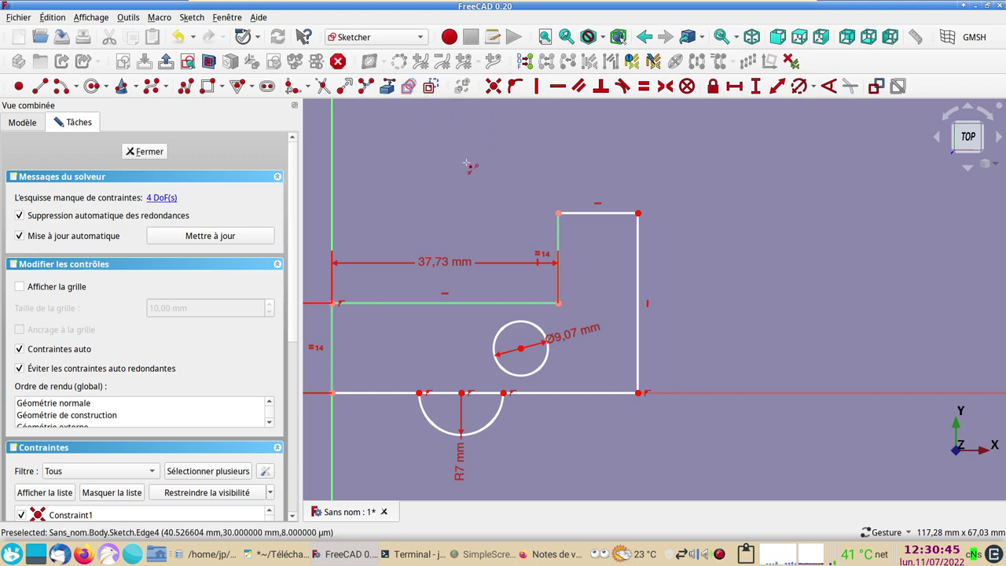
{"action": "left_click", "coordinate": [638, 306]}
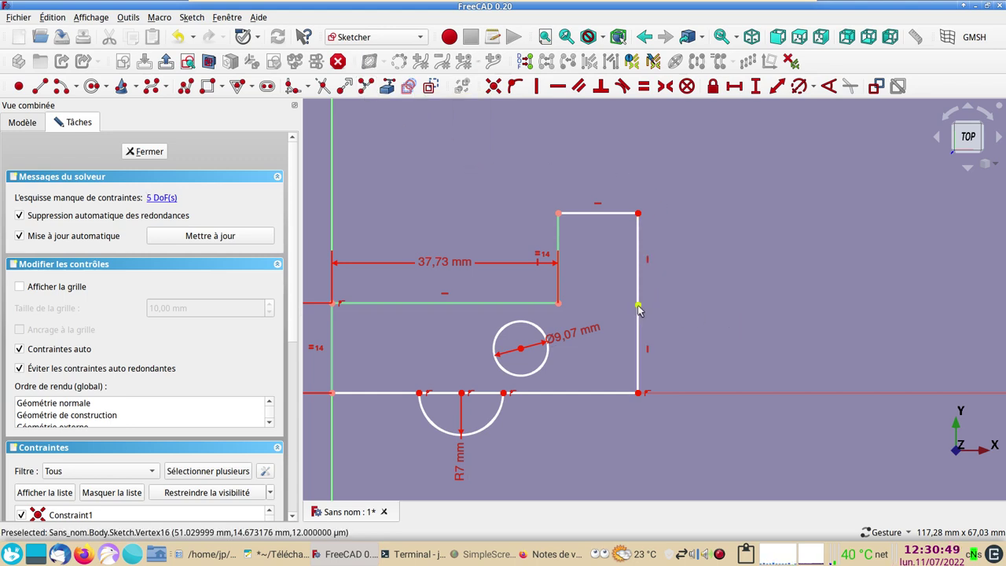
{"action": "left_click_drag", "start_coordinate": [639, 305], "coordinate": [644, 310]}
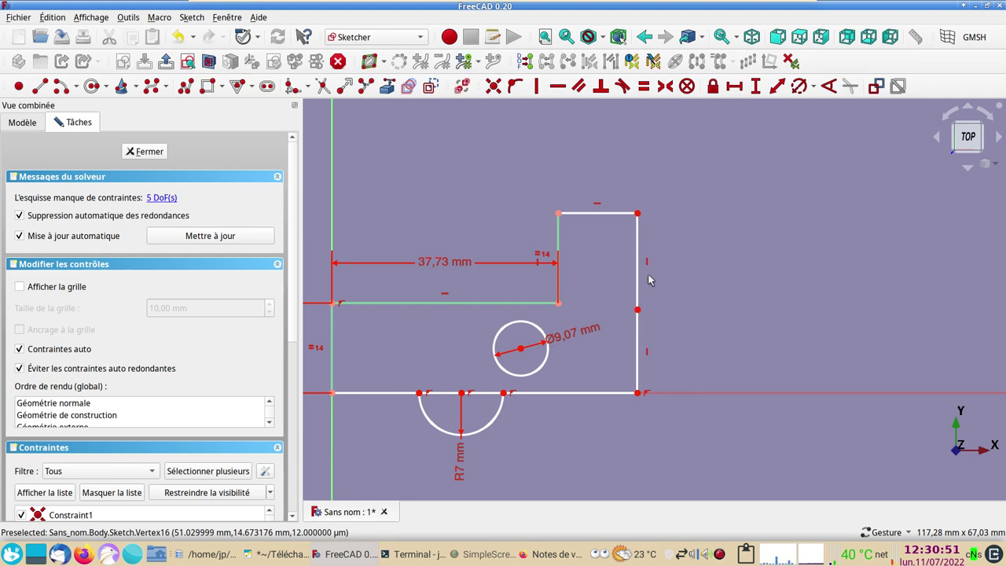
{"action": "left_click", "coordinate": [648, 265]}
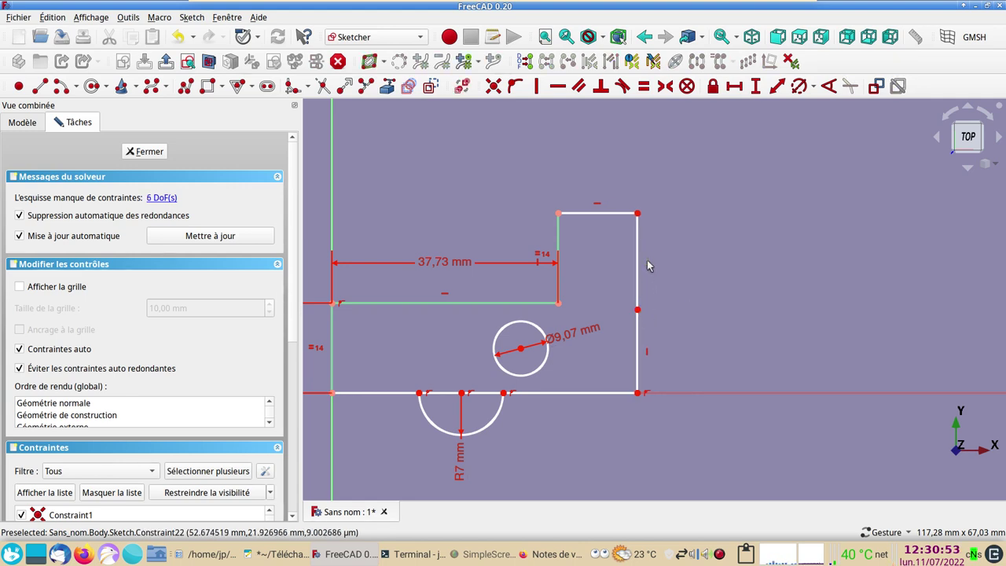
{"action": "key", "text": "Delete"}
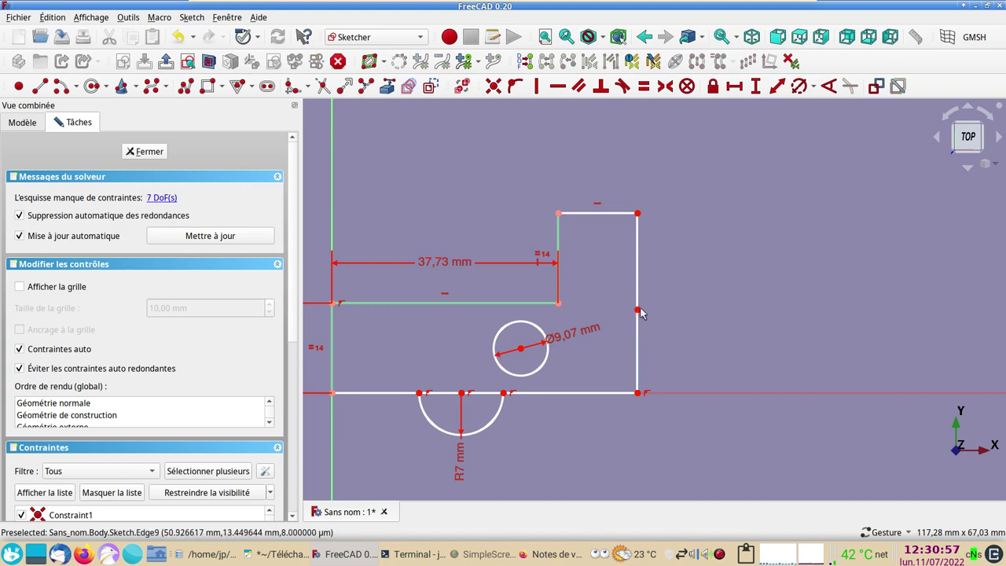
{"action": "left_click_drag", "start_coordinate": [638, 309], "coordinate": [698, 296]}
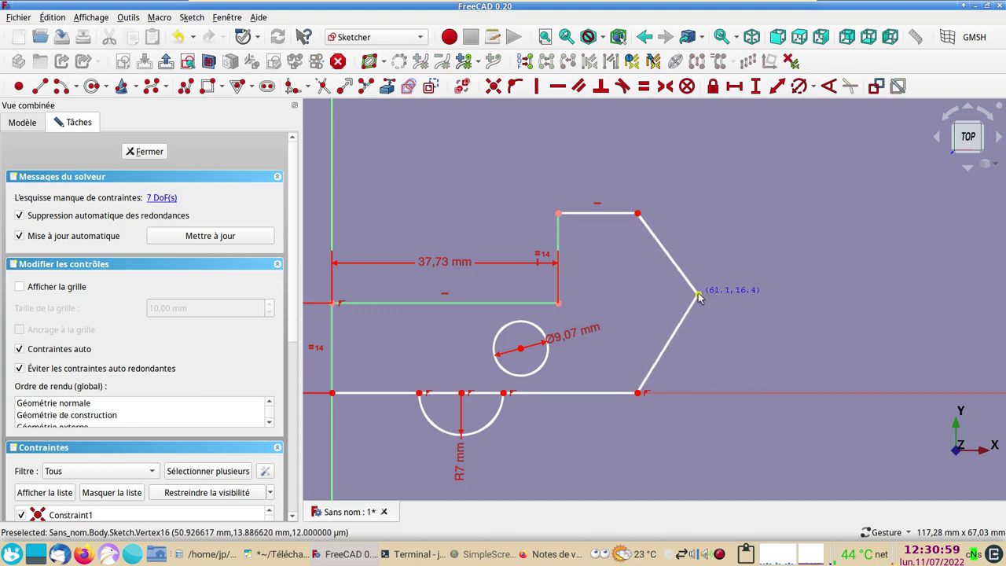
{"action": "scroll", "coordinate": [714, 283], "scroll_direction": "down", "scroll_amount": 2}
{"action": "right_click_drag", "start_coordinate": [640, 220], "coordinate": [638, 184]}
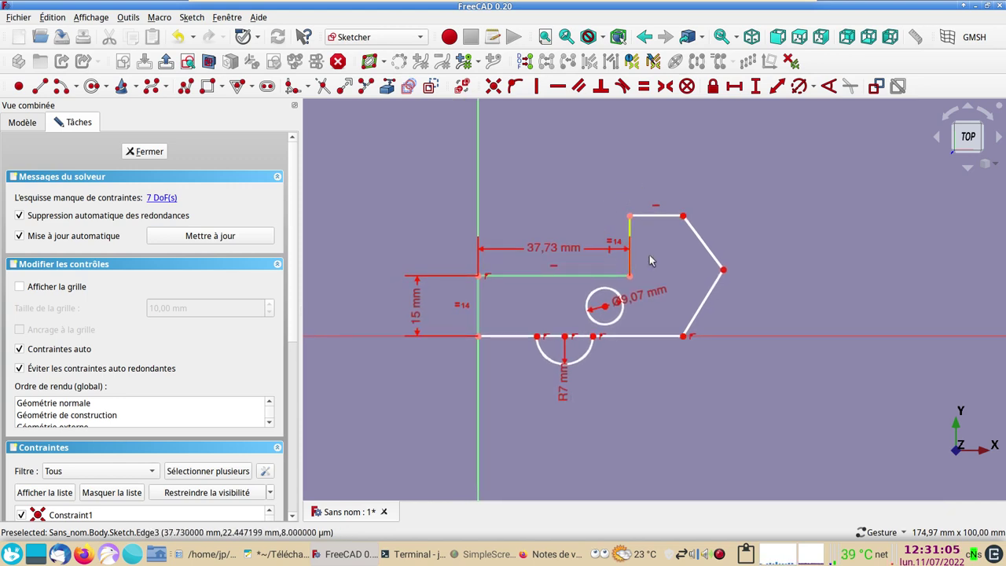
{"action": "scroll", "coordinate": [749, 317], "scroll_direction": "up", "scroll_amount": 1}
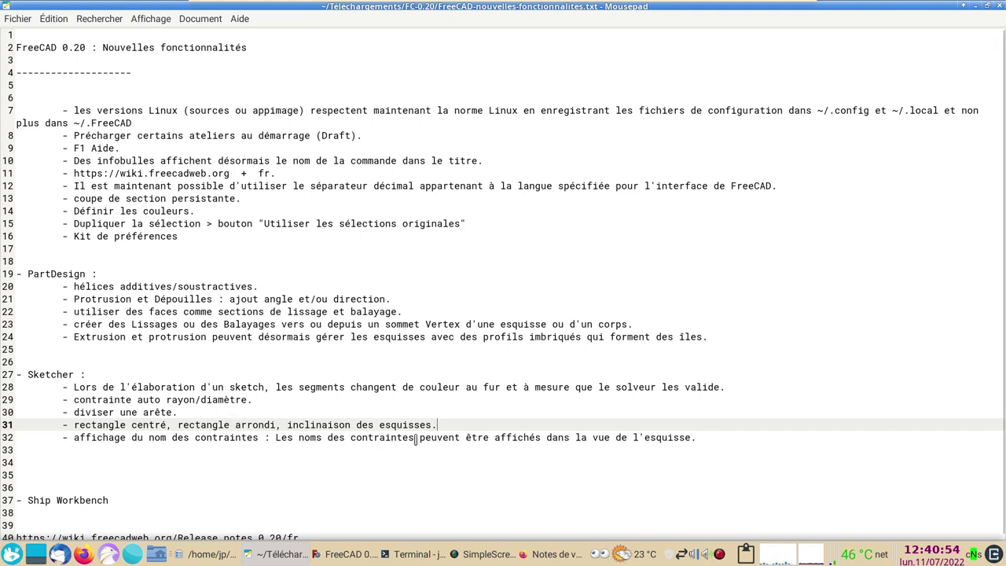
- Create Body001 in the test document and add a ShapeBinder of the L-shaped Pad to it
{"action": "left_click", "coordinate": [352, 560]}
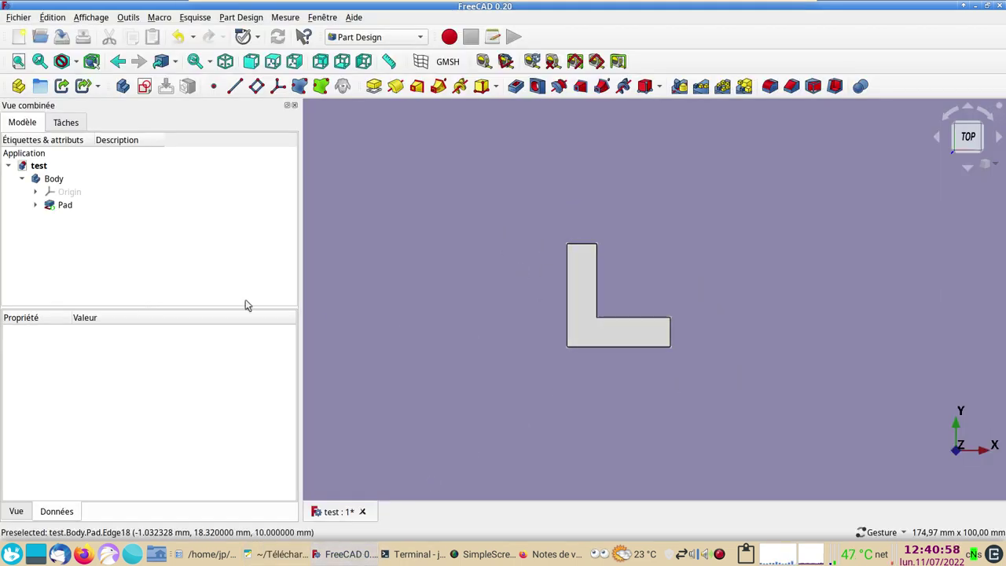
{"action": "left_click", "coordinate": [122, 86]}
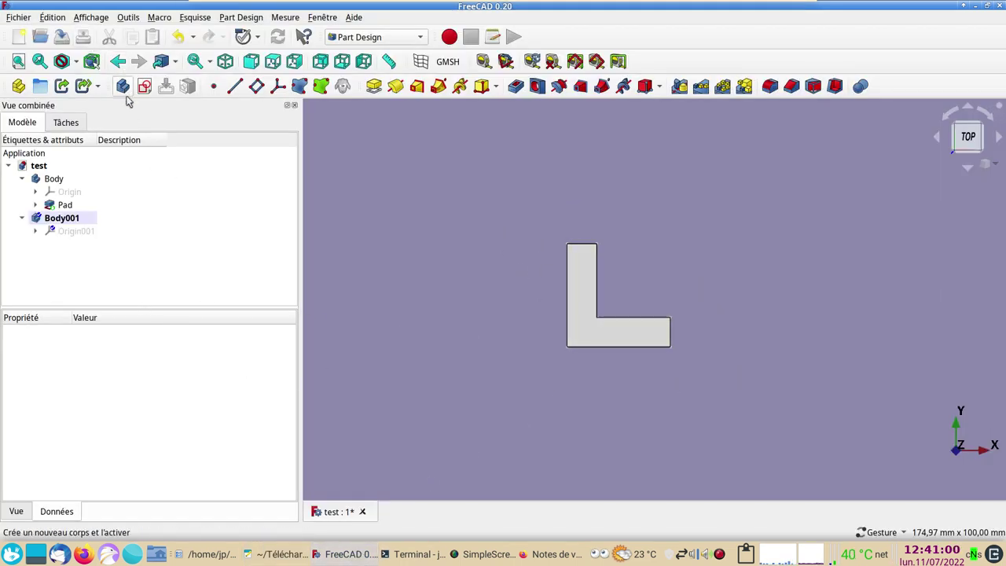
{"action": "left_click", "coordinate": [60, 205]}
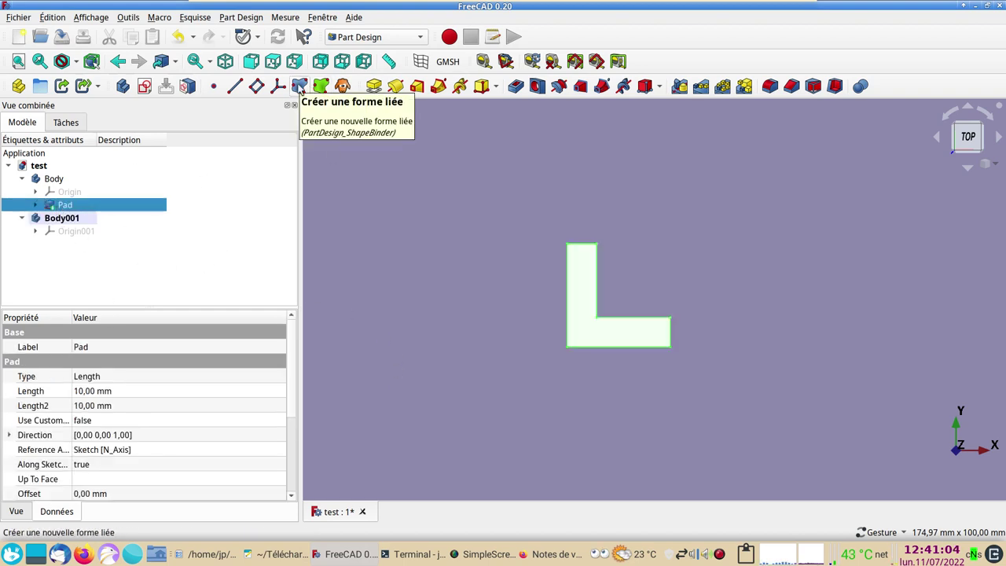
{"action": "left_click", "coordinate": [299, 86]}
{"action": "left_click", "coordinate": [174, 151]}
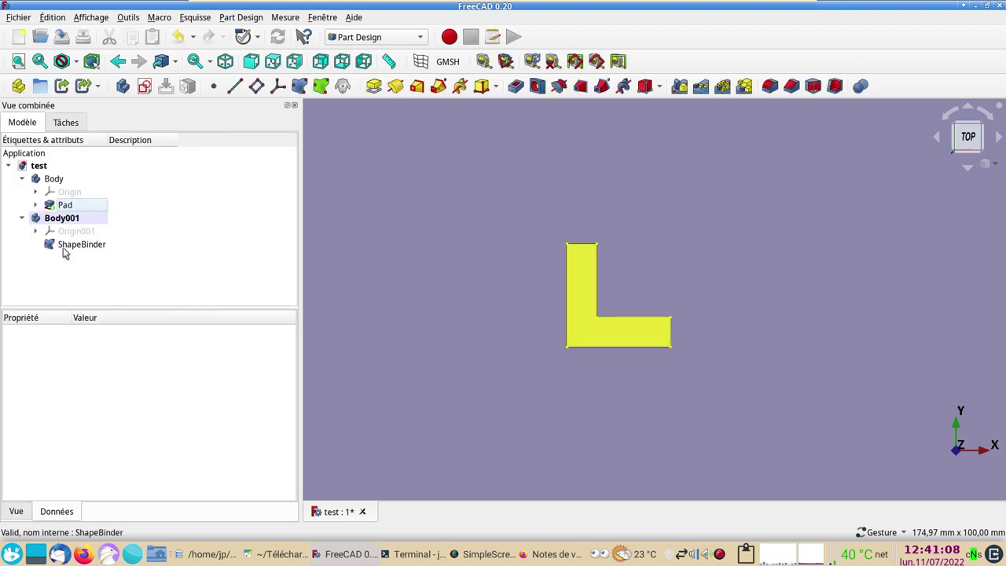
{"action": "left_click", "coordinate": [60, 183]}
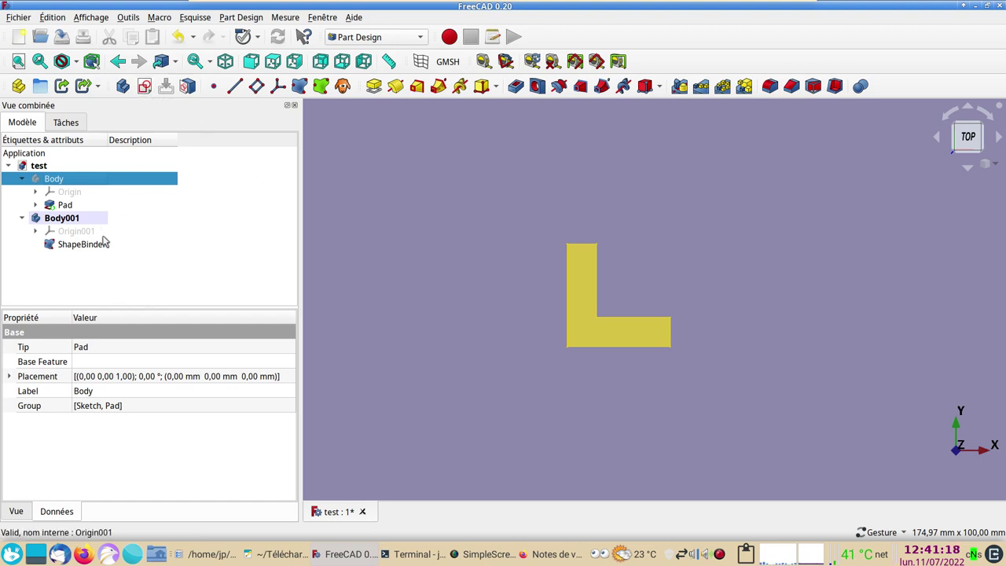
- Start a Body001 sketch on the XY plane and link the L's left edge as external geometry
{"action": "left_click", "coordinate": [144, 87]}
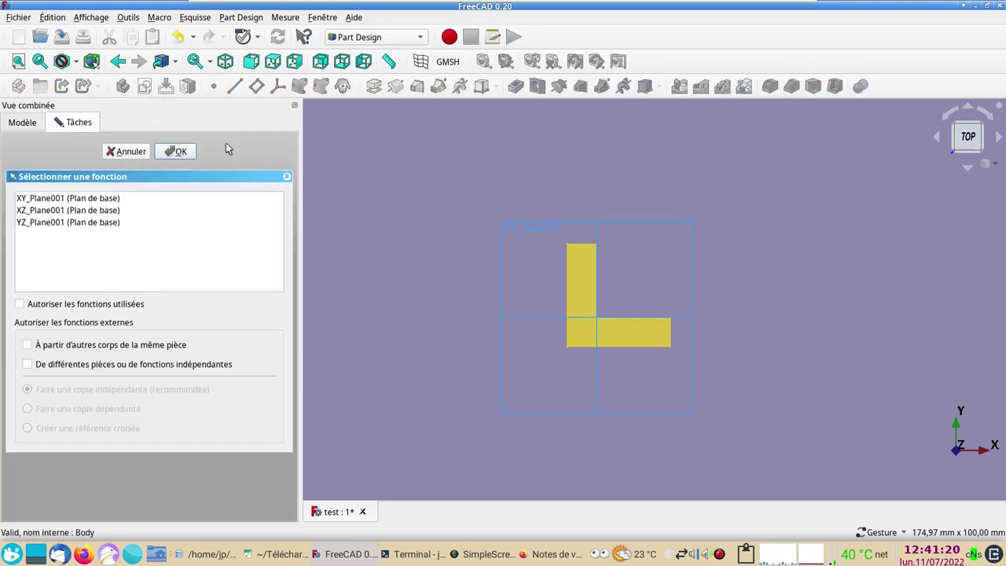
{"action": "left_click", "coordinate": [77, 199]}
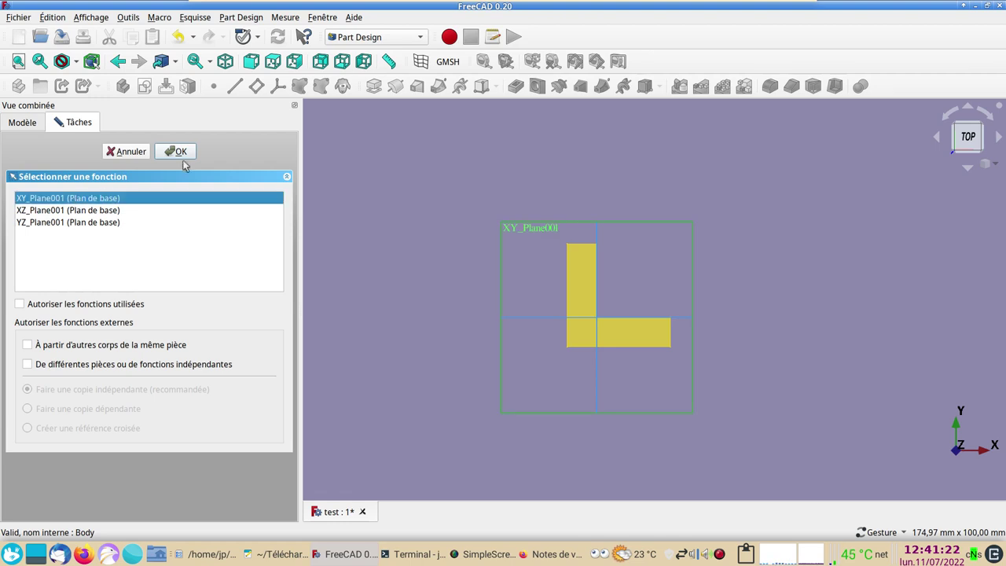
{"action": "left_click", "coordinate": [177, 152]}
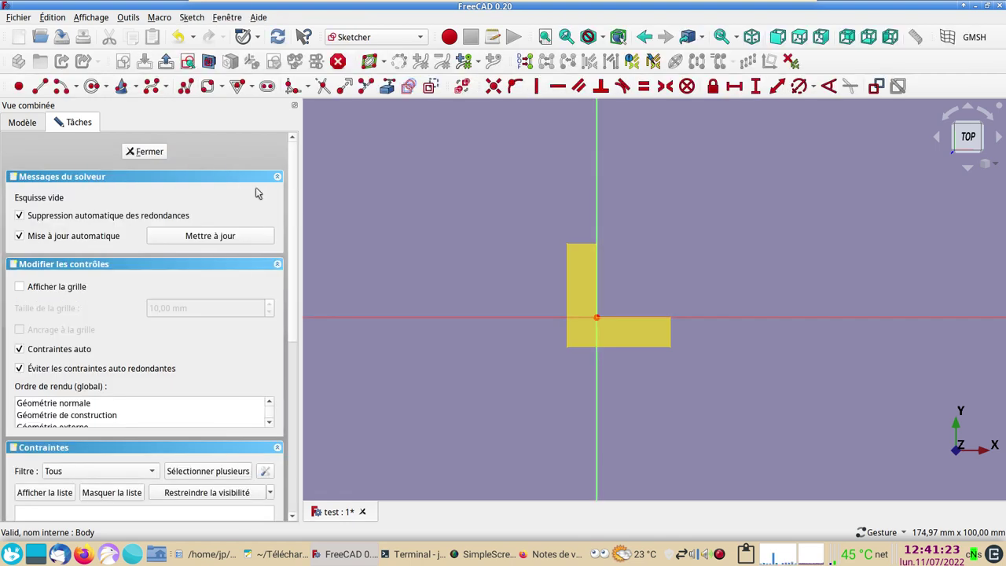
{"action": "left_click", "coordinate": [222, 87]}
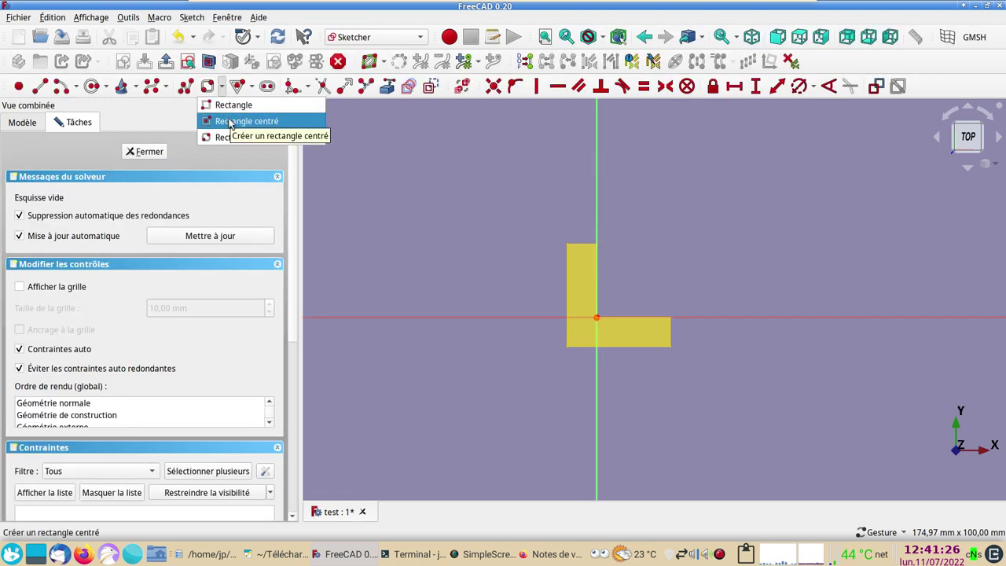
{"action": "left_click", "coordinate": [230, 124]}
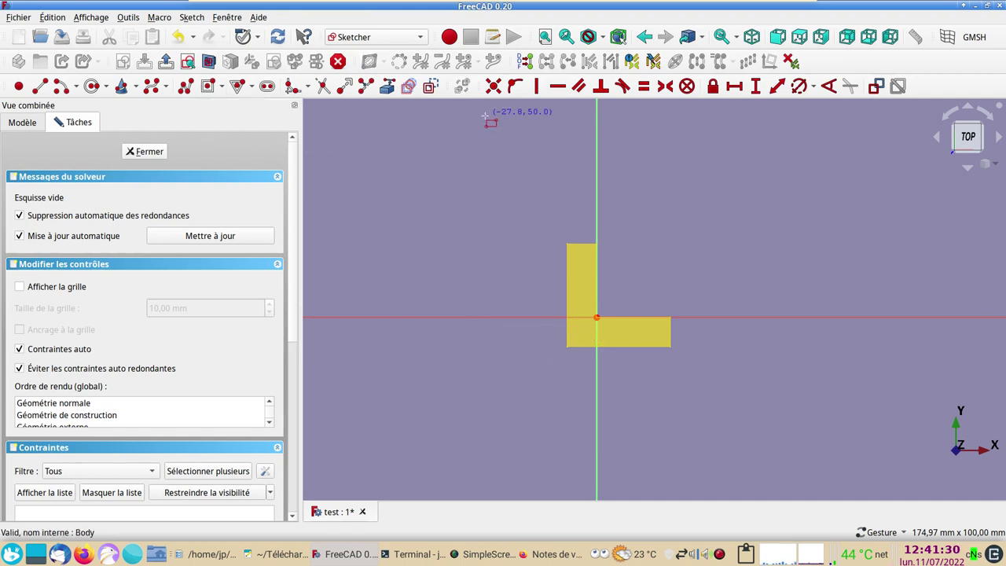
{"action": "left_click", "coordinate": [387, 87]}
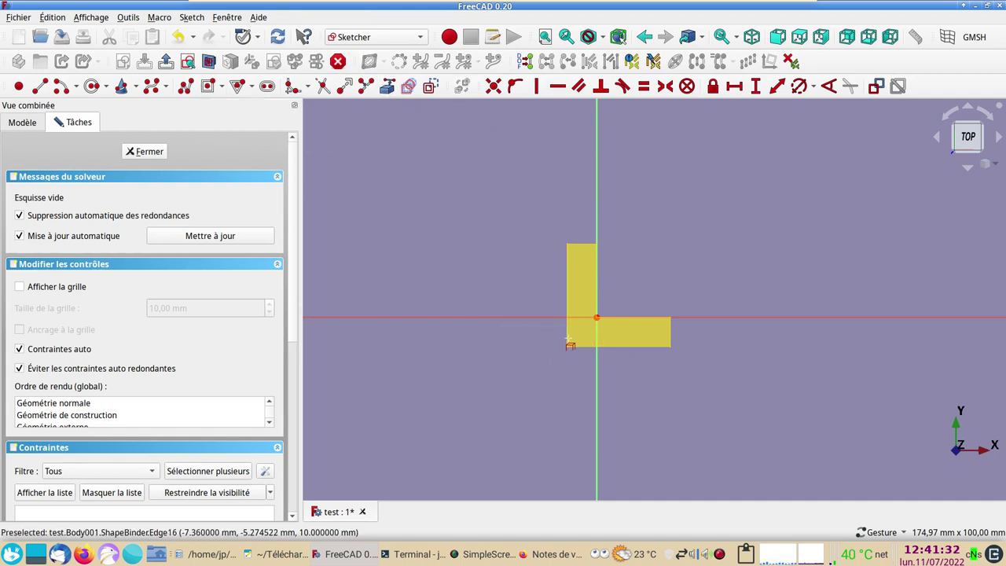
{"action": "left_click", "coordinate": [568, 338]}
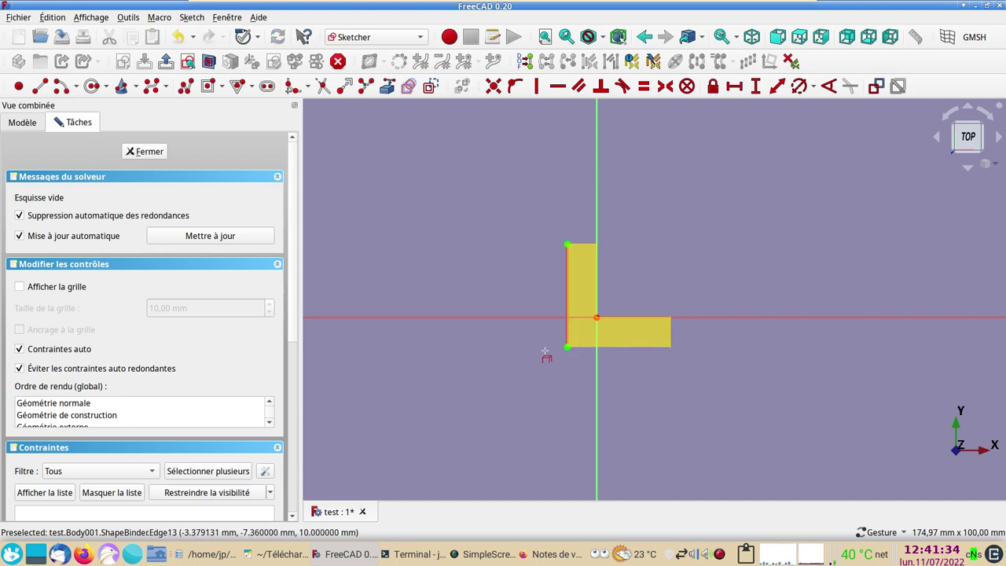
- Try a centred rectangle at the bottom vertex, then undo it completely
{"action": "left_click", "coordinate": [207, 86]}
{"action": "left_click", "coordinate": [568, 346]}
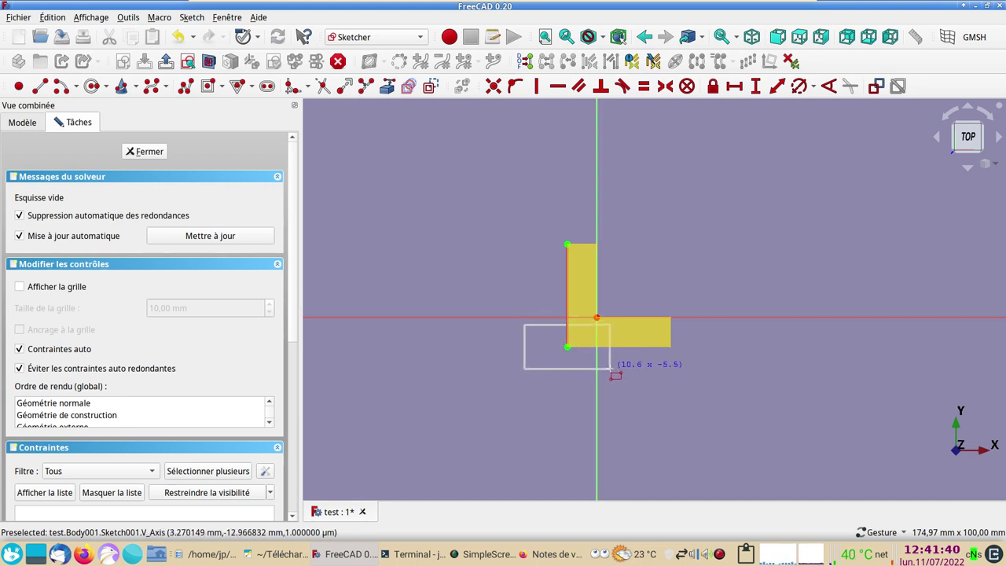
{"action": "left_click", "coordinate": [610, 369]}
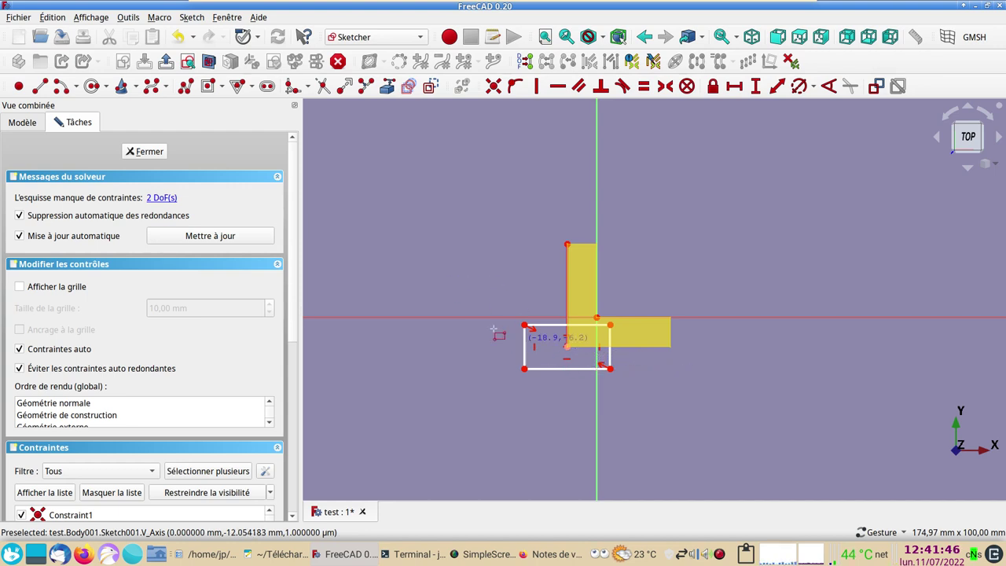
{"action": "left_click", "coordinate": [179, 38]}
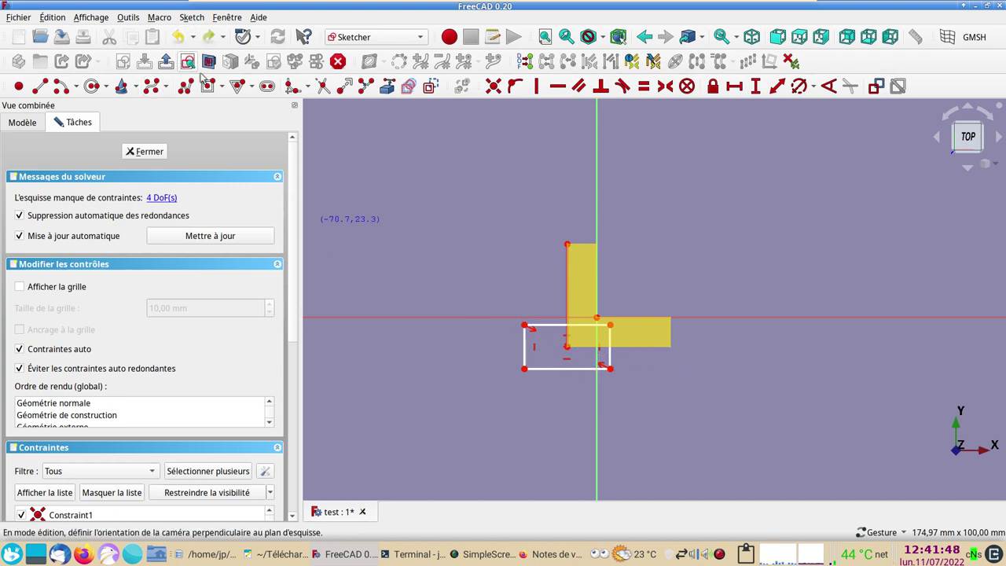
{"action": "left_click", "coordinate": [179, 38]}
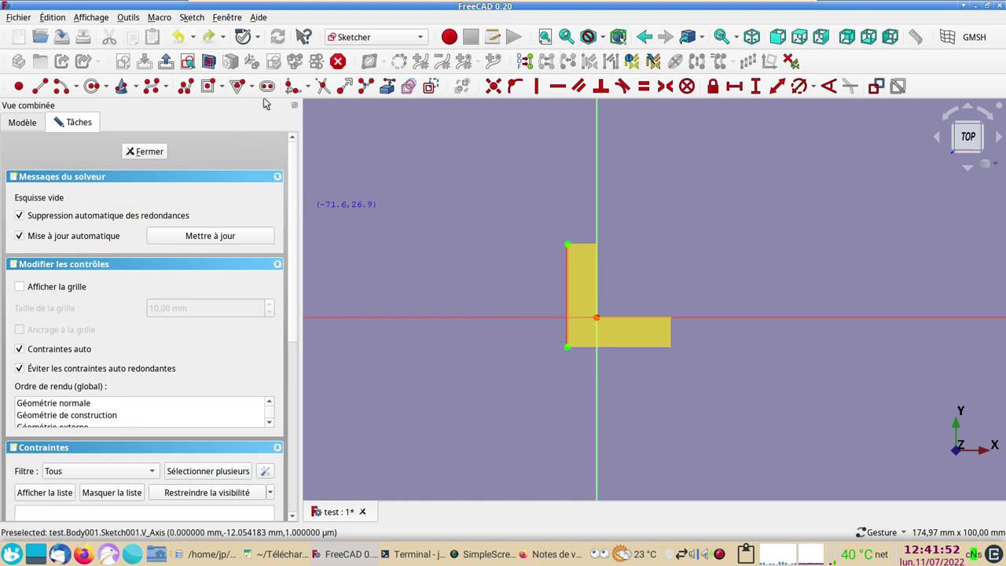
- Draw a rounded rectangle, make its corners symmetric about a point, and enlarge it over the L
{"action": "left_click", "coordinate": [223, 87]}
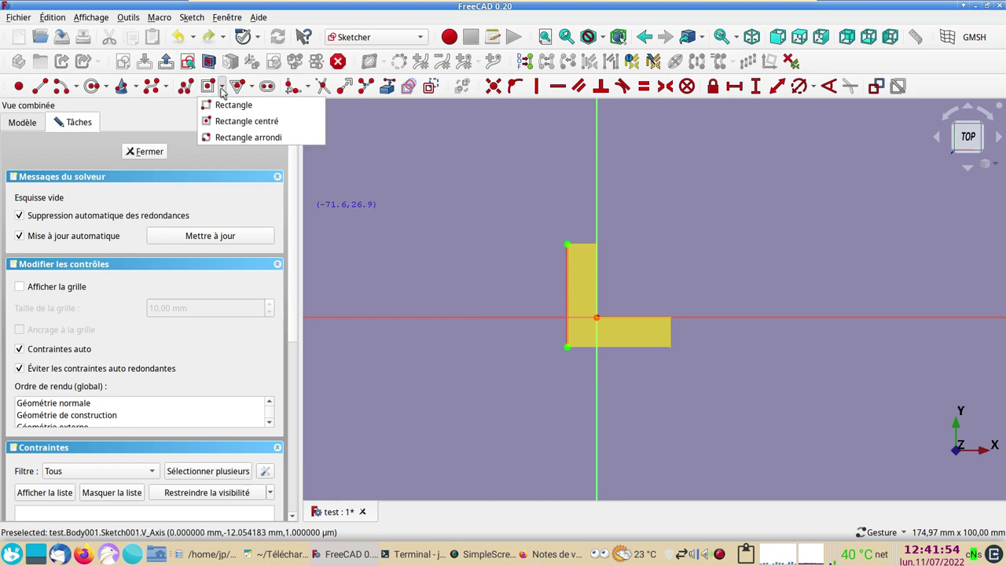
{"action": "left_click", "coordinate": [250, 136]}
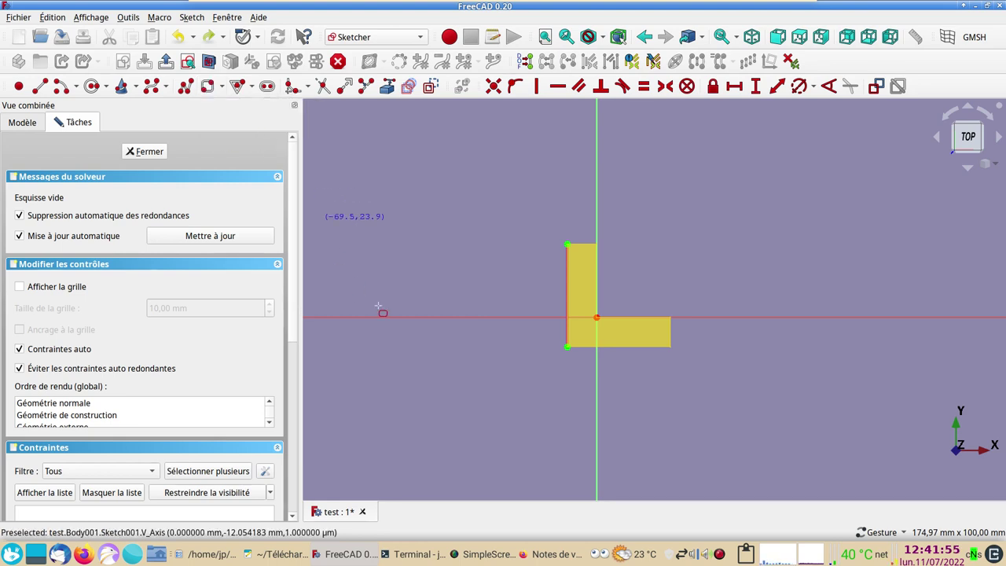
{"action": "left_click", "coordinate": [526, 327]}
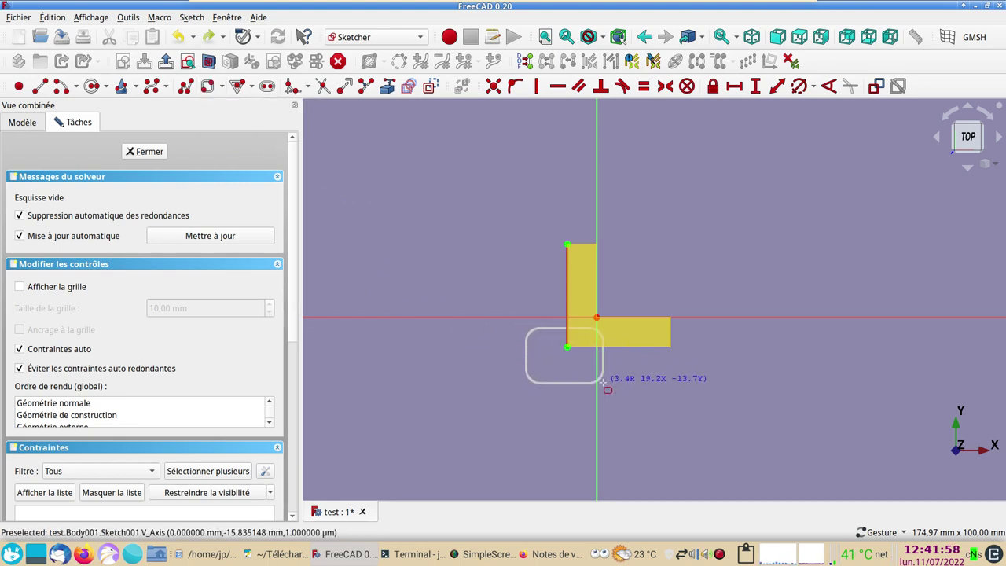
{"action": "left_click", "coordinate": [612, 386]}
{"action": "key", "text": "Escape"}
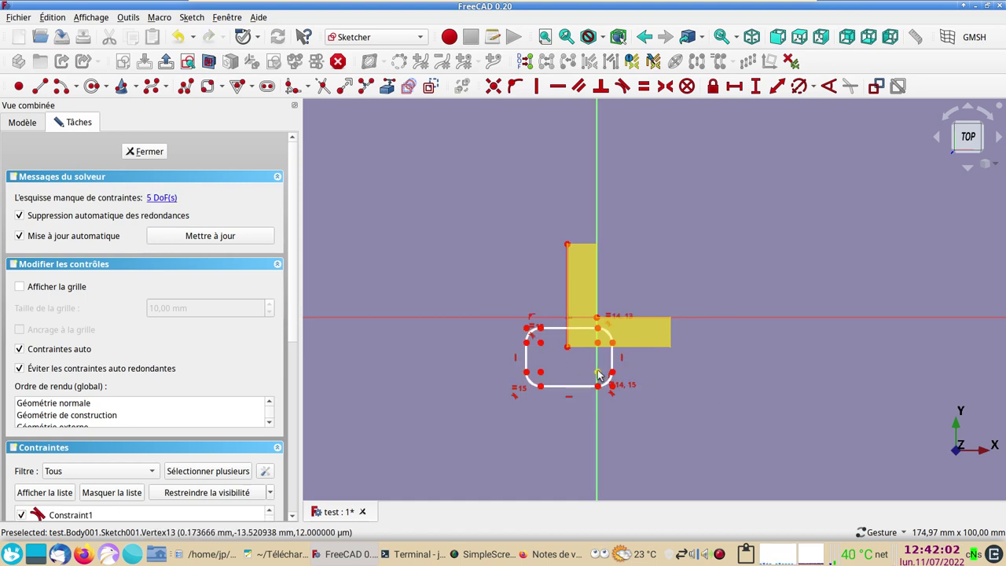
{"action": "left_click", "coordinate": [598, 375]}
{"action": "left_click", "coordinate": [540, 344]}
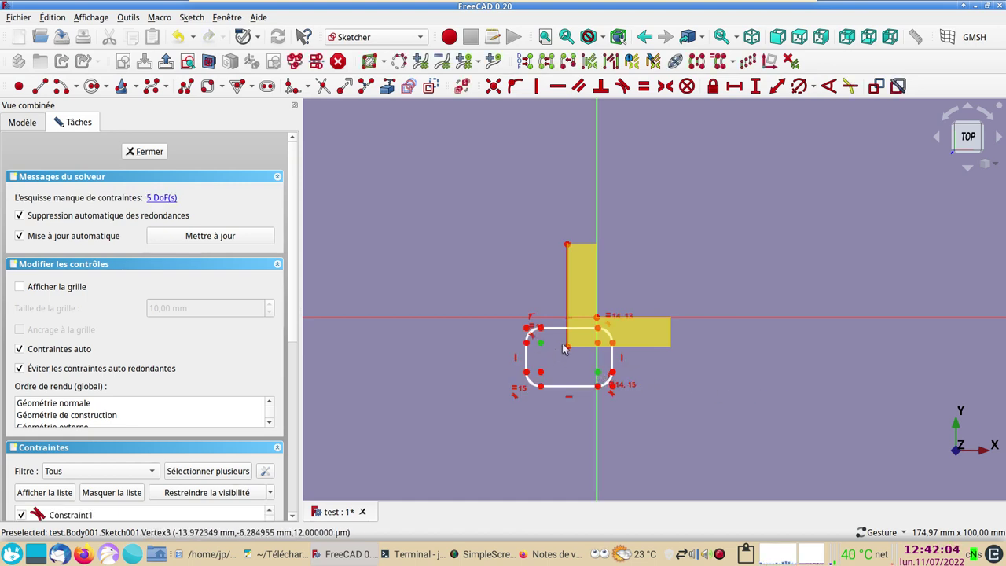
{"action": "left_click", "coordinate": [565, 346]}
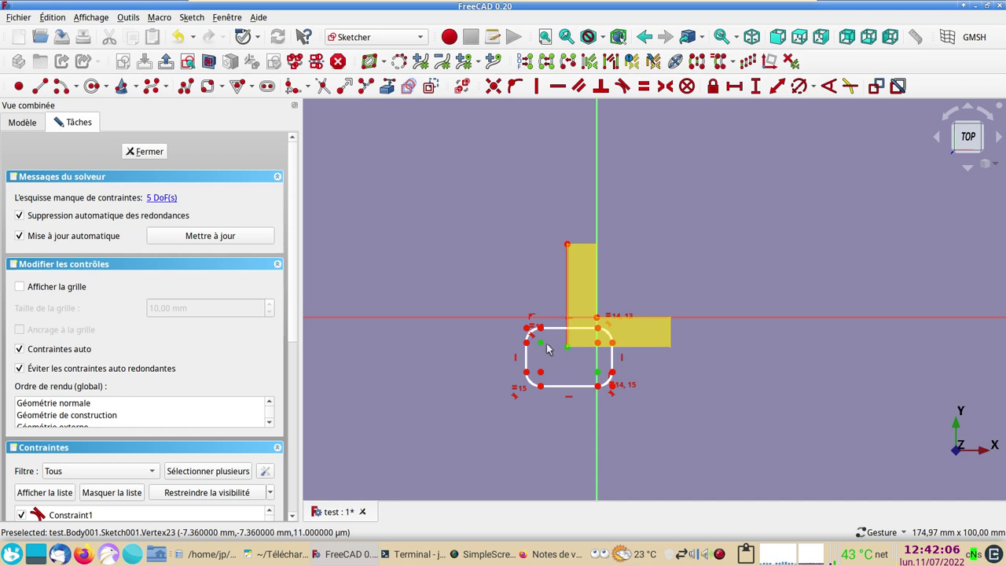
{"action": "key", "text": "s"}
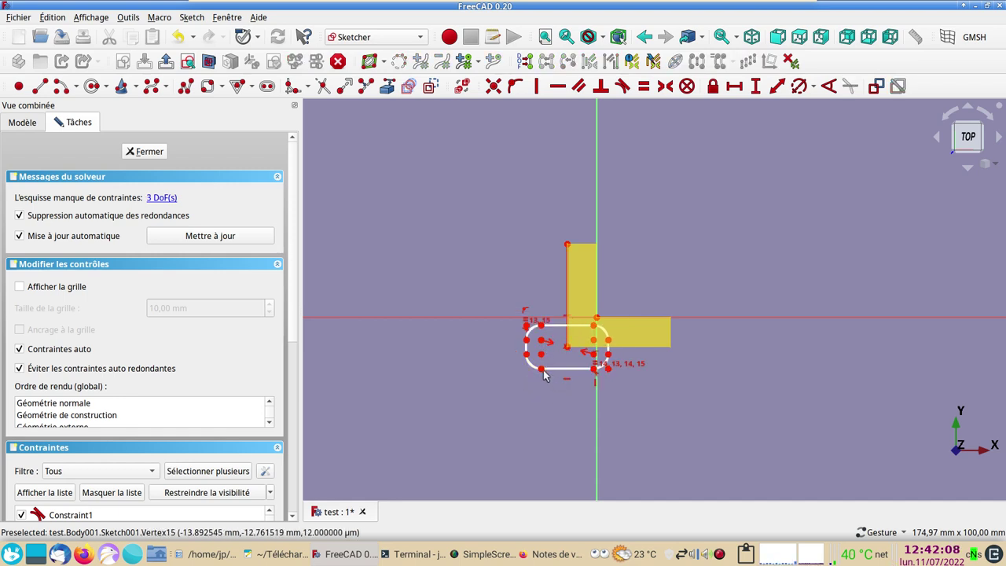
{"action": "mouse_move", "coordinate": [541, 368]}
{"action": "left_mouse_down"}
{"action": "mouse_move", "coordinate": [533, 391]}
{"action": "mouse_move", "coordinate": [532, 382]}
{"action": "left_mouse_up"}
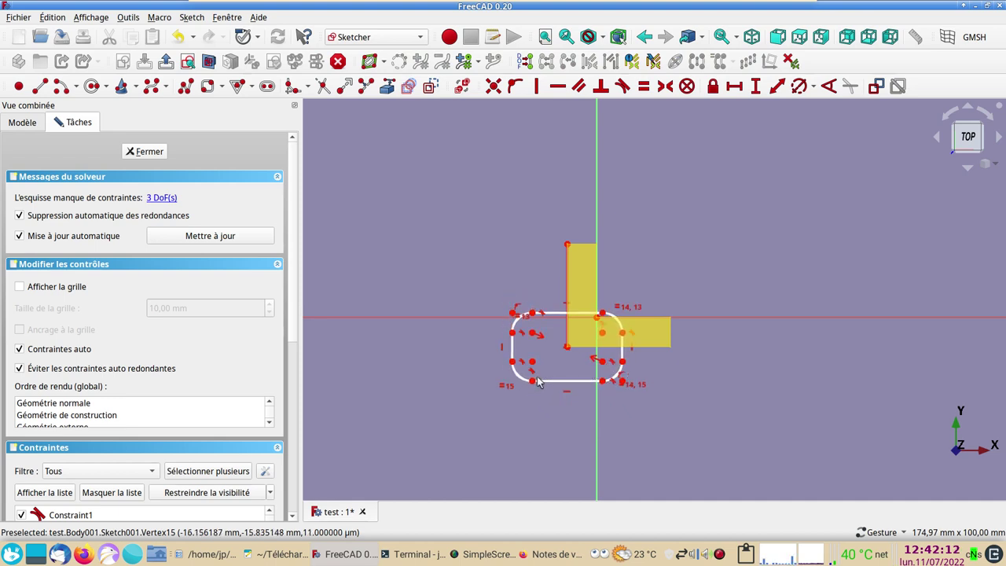
- Close the sketch and pad the rounded rectangle into Pad001, inspecting it before returning to Top view
{"action": "left_click", "coordinate": [148, 152]}
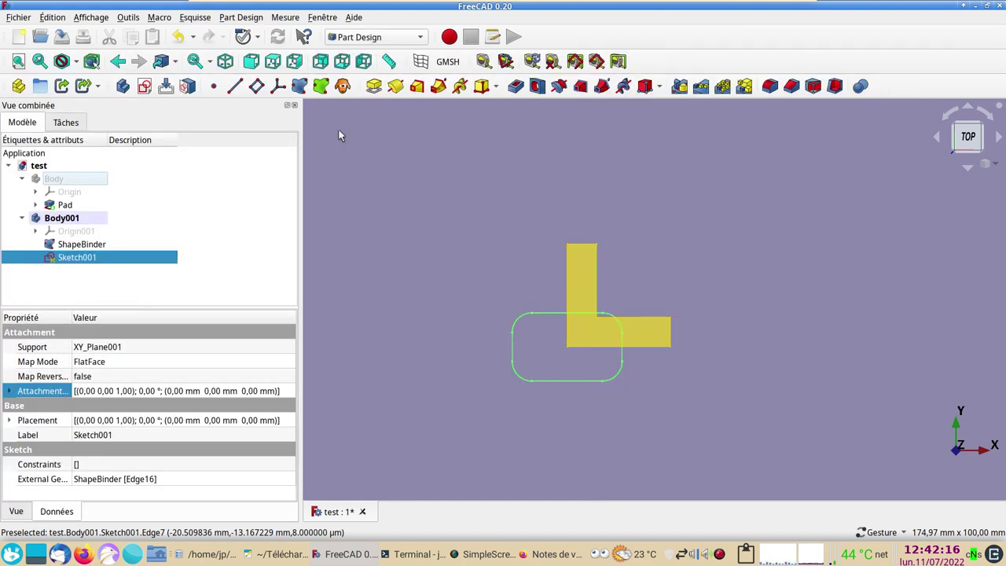
{"action": "left_click", "coordinate": [373, 86]}
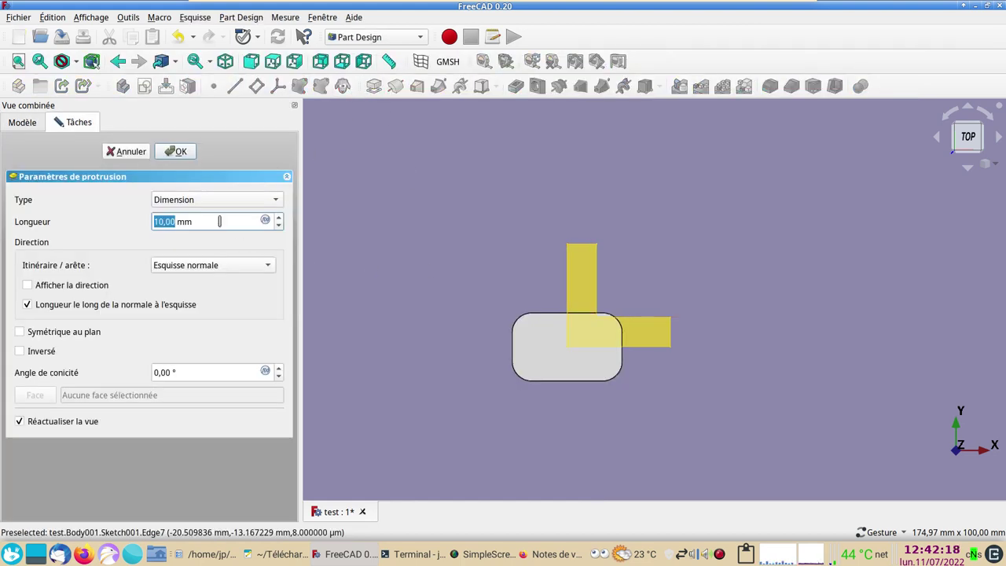
{"action": "left_click", "coordinate": [176, 151]}
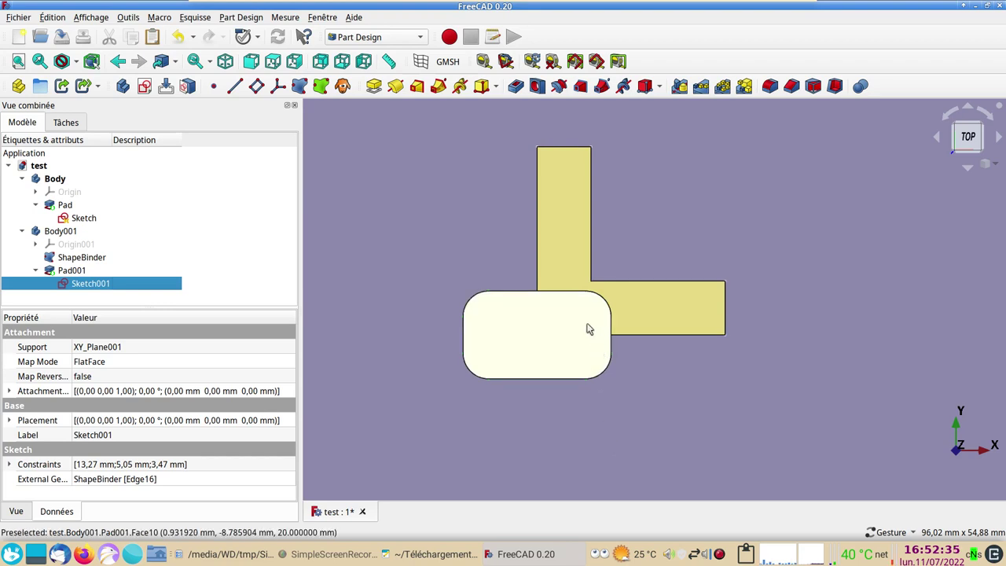
{"action": "left_click_drag", "start_coordinate": [707, 396], "coordinate": [609, 319]}
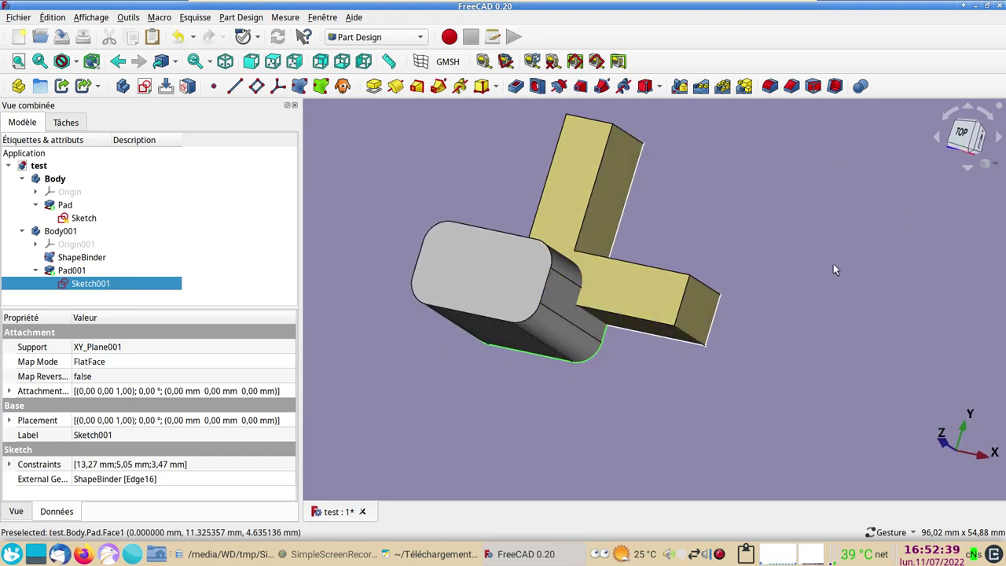
{"action": "key", "text": "2"}
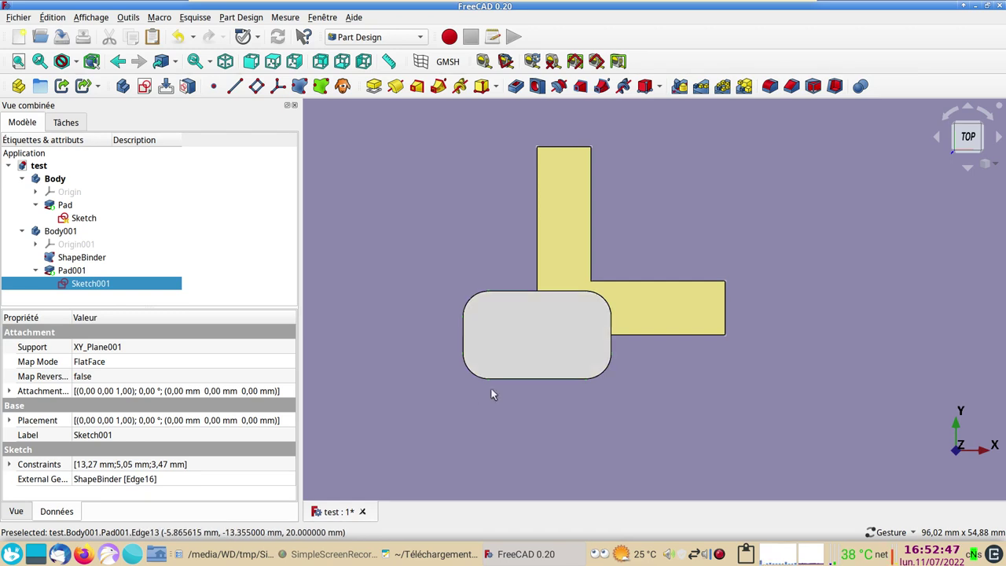
{"action": "right_click", "coordinate": [41, 231]}
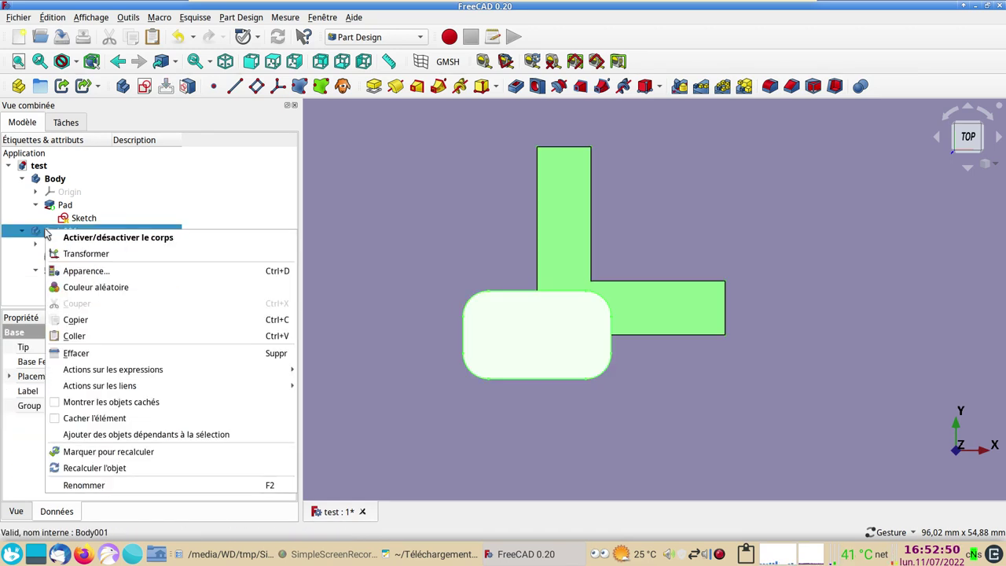
{"action": "left_click", "coordinate": [99, 256]}
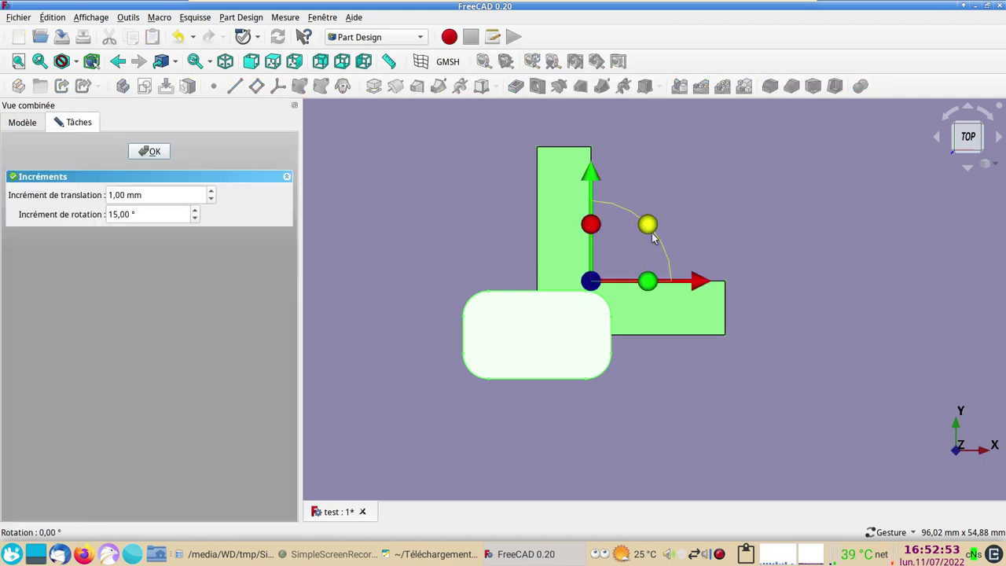
{"action": "left_click_drag", "start_coordinate": [652, 238], "coordinate": [695, 286]}
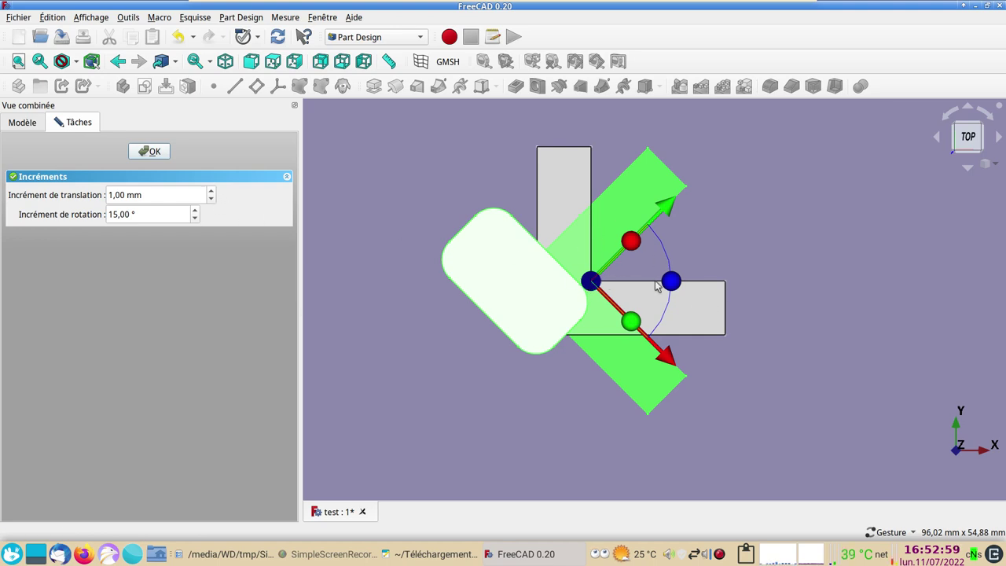
{"action": "left_click_drag", "start_coordinate": [671, 283], "coordinate": [648, 226]}
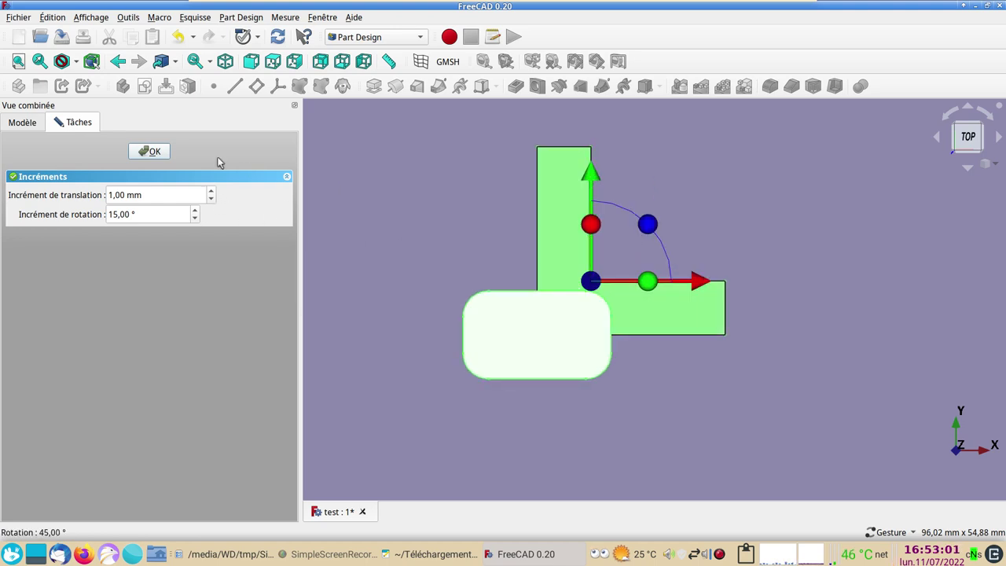
{"action": "left_click", "coordinate": [153, 151]}
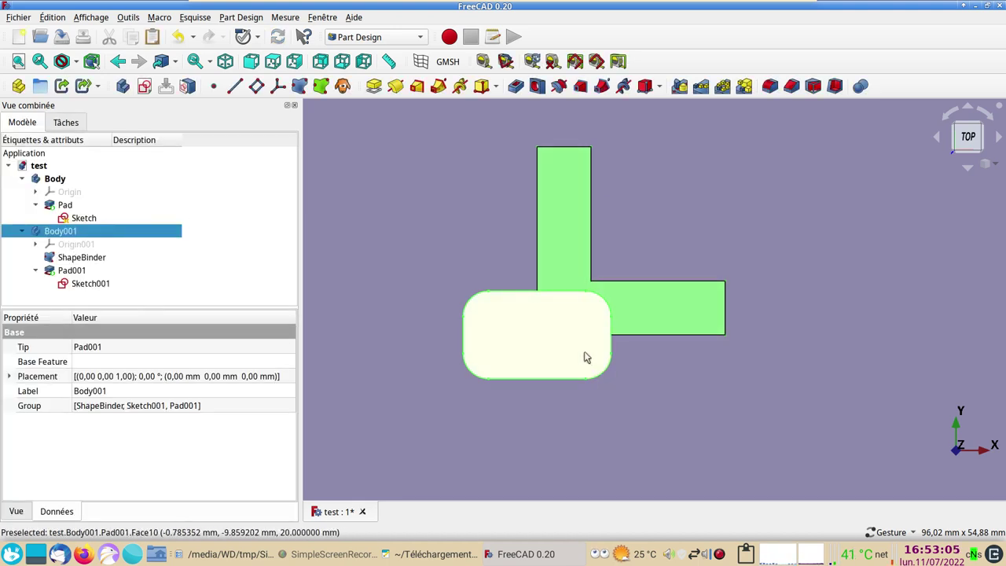
{"action": "left_click", "coordinate": [388, 38]}
{"action": "left_click", "coordinate": [476, 220]}
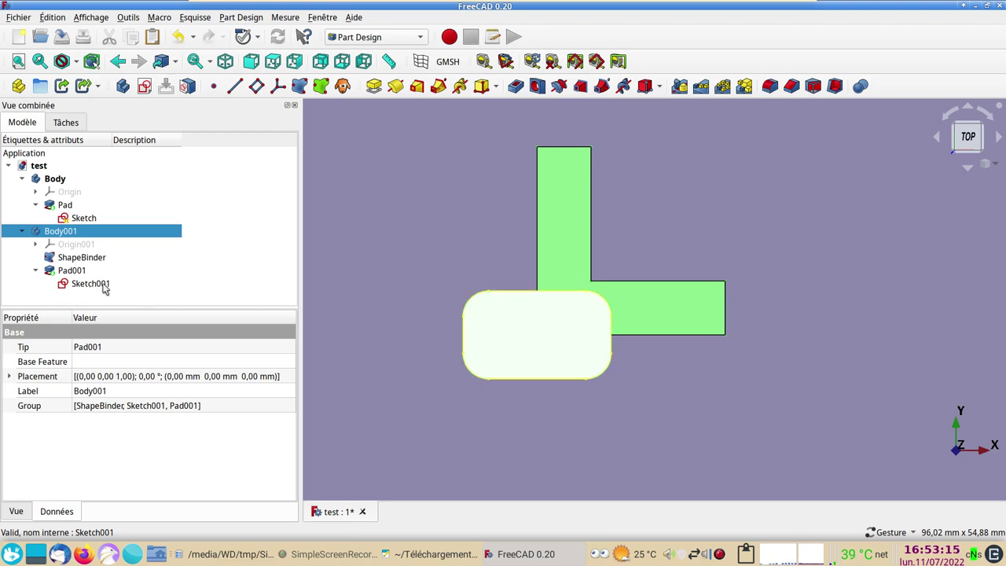
- Free Sketch001's rounded rectangle from axis alignment, tilt it, and fix a 112,95° angle to the horizontal axis
{"action": "double_click", "coordinate": [90, 284]}
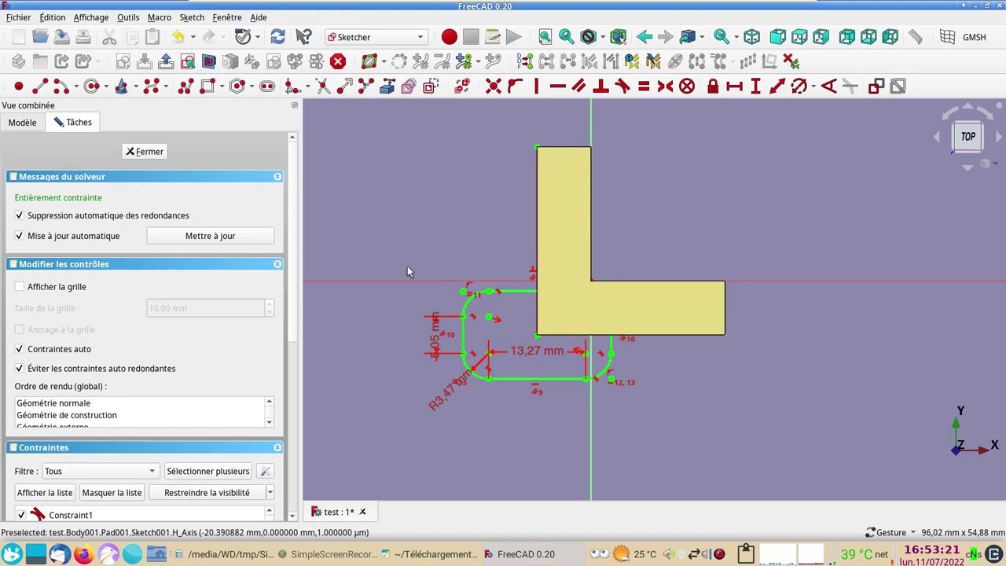
{"action": "left_click_drag", "start_coordinate": [407, 272], "coordinate": [692, 436]}
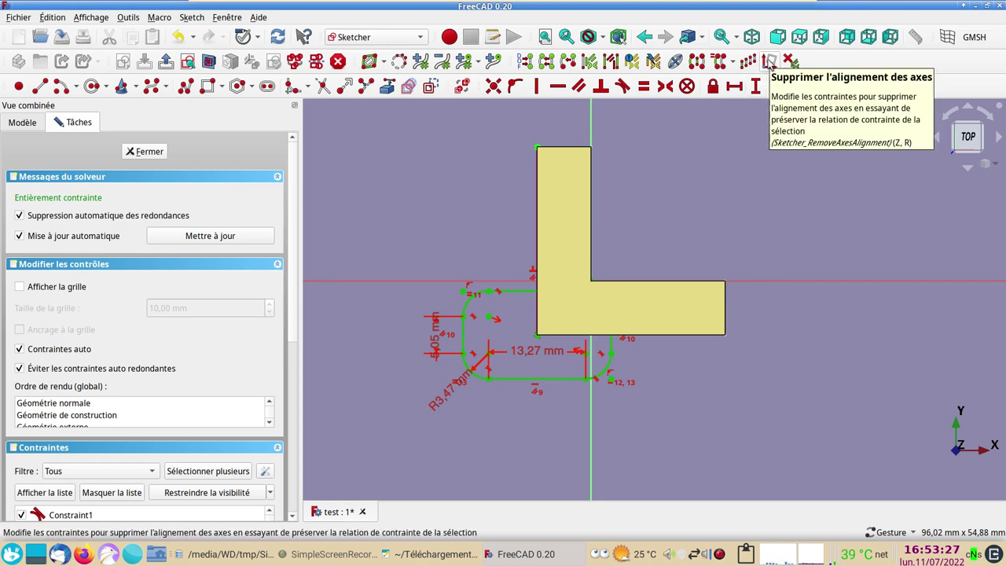
{"action": "left_click", "coordinate": [769, 63]}
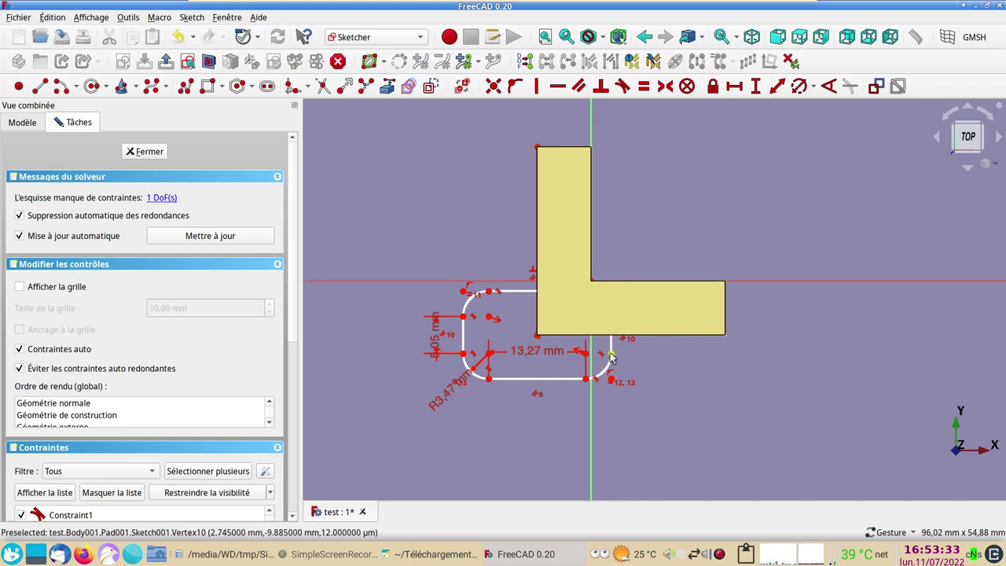
{"action": "left_click_drag", "start_coordinate": [612, 358], "coordinate": [564, 370]}
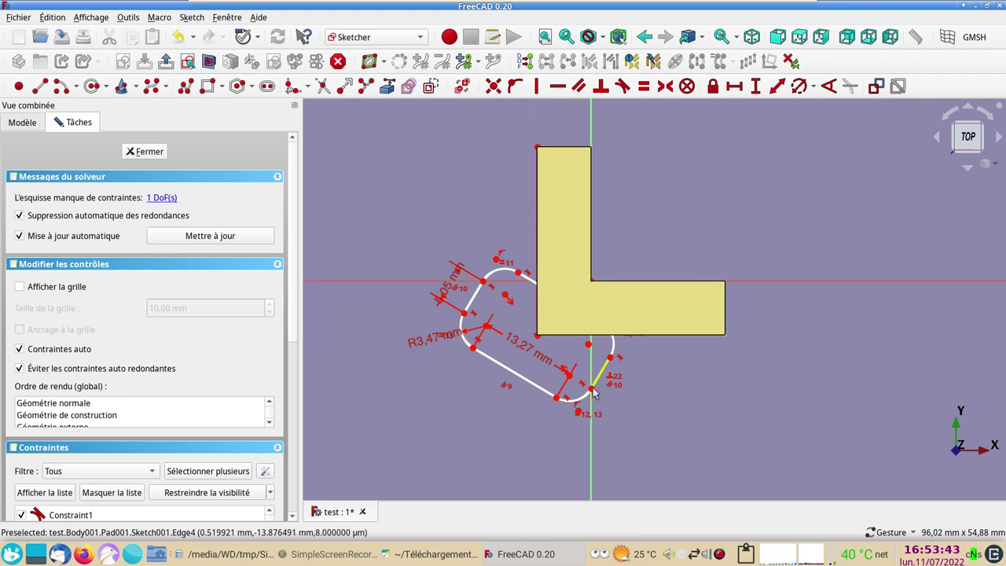
{"action": "mouse_move", "coordinate": [607, 379]}
{"action": "left_mouse_down"}
{"action": "mouse_move", "coordinate": [623, 355]}
{"action": "mouse_move", "coordinate": [615, 347]}
{"action": "left_mouse_up"}
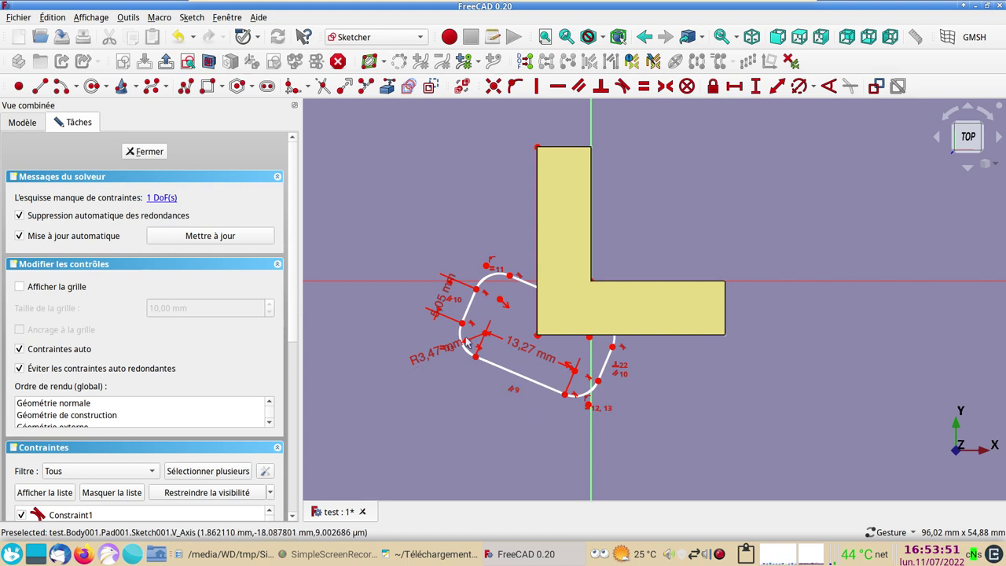
{"action": "left_click", "coordinate": [467, 314]}
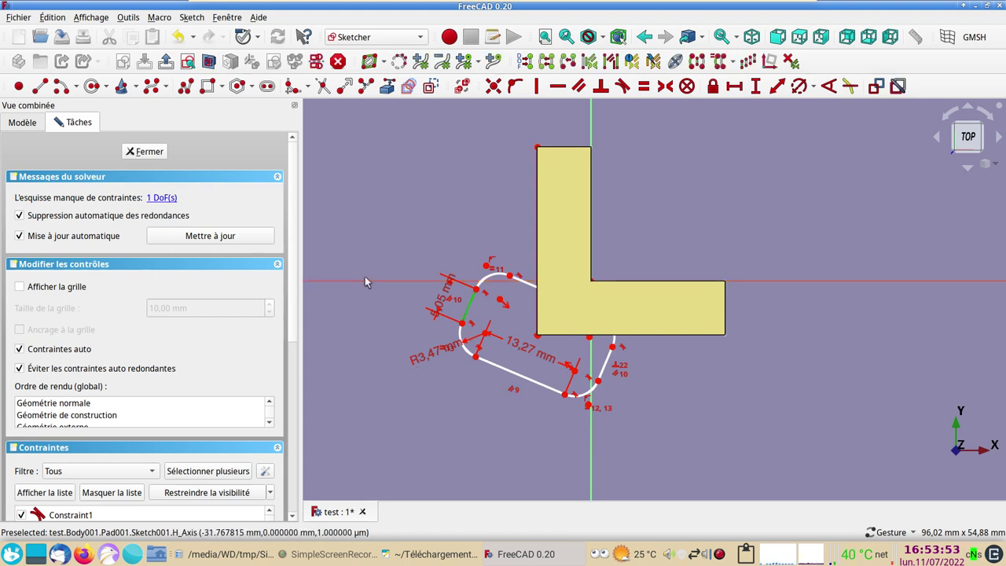
{"action": "left_click", "coordinate": [368, 281]}
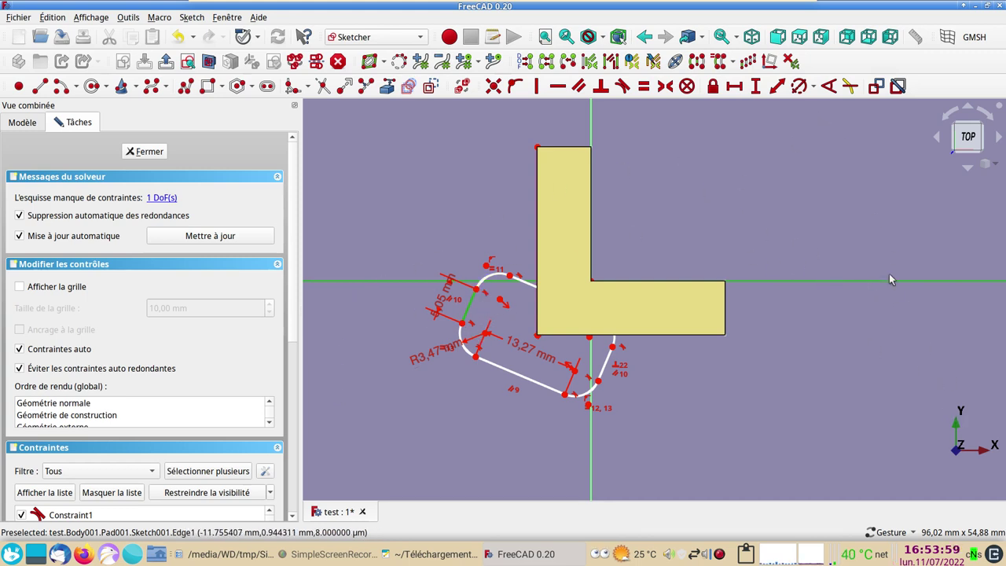
{"action": "left_click", "coordinate": [830, 87]}
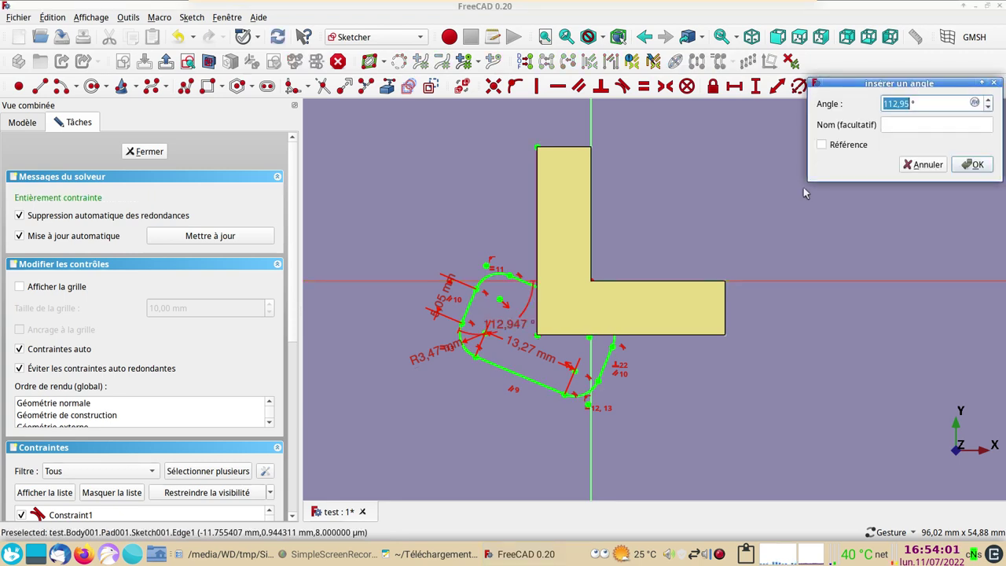
{"action": "left_click", "coordinate": [968, 164]}
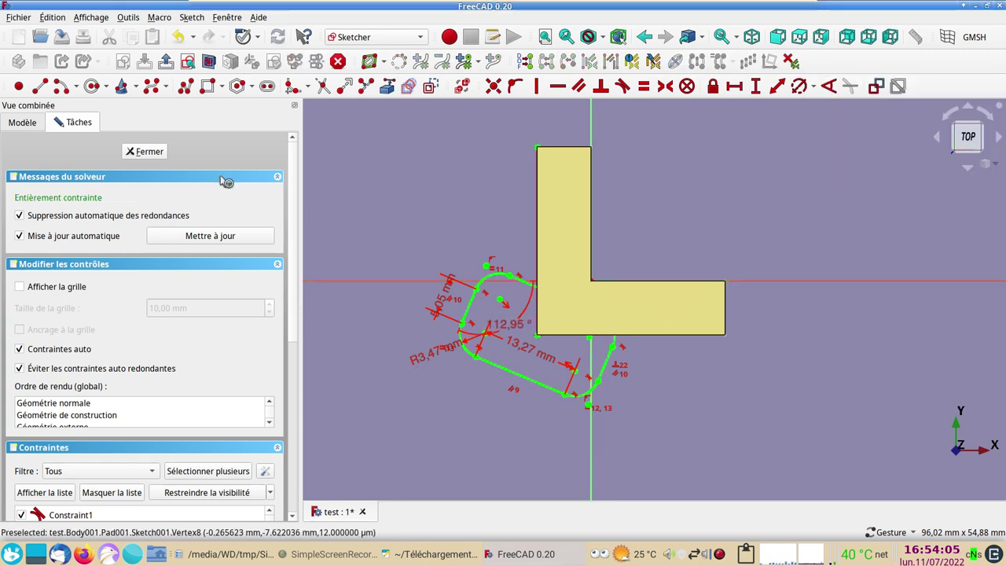
{"action": "left_click", "coordinate": [146, 151]}
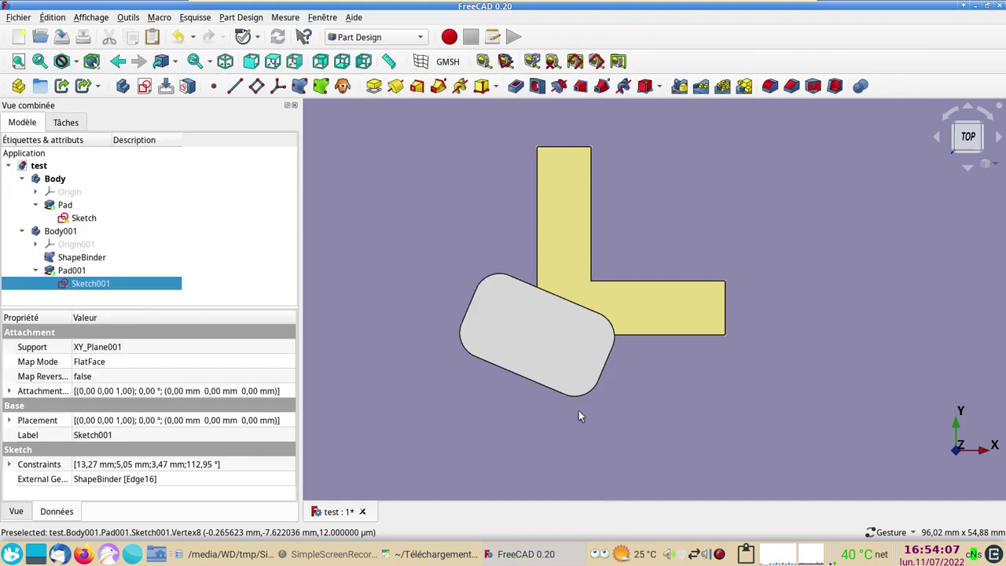
- Orbit around the rotated rounded pad, then return to the Top view
{"action": "left_click_drag", "start_coordinate": [783, 392], "coordinate": [693, 315]}
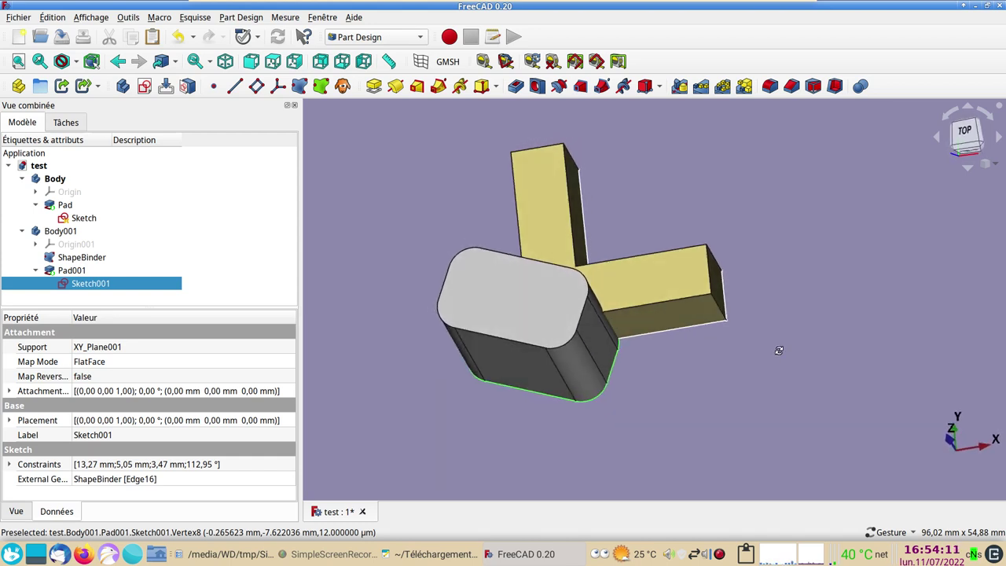
{"action": "key", "text": "2"}
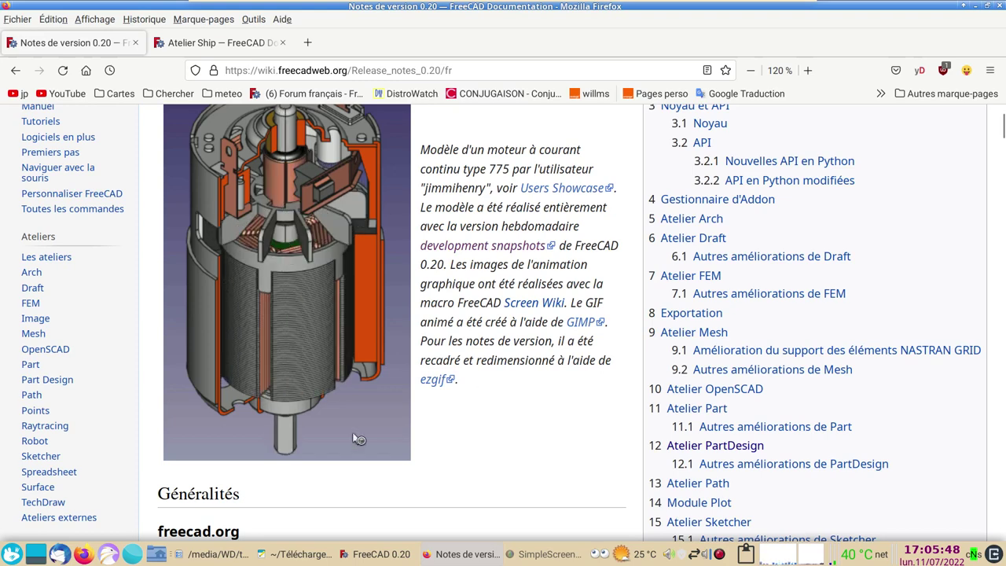
- Bring the FreeCAD-nouvelles-fonctionnalites notes file in Mousepad to the front
{"action": "left_click", "coordinate": [313, 558]}
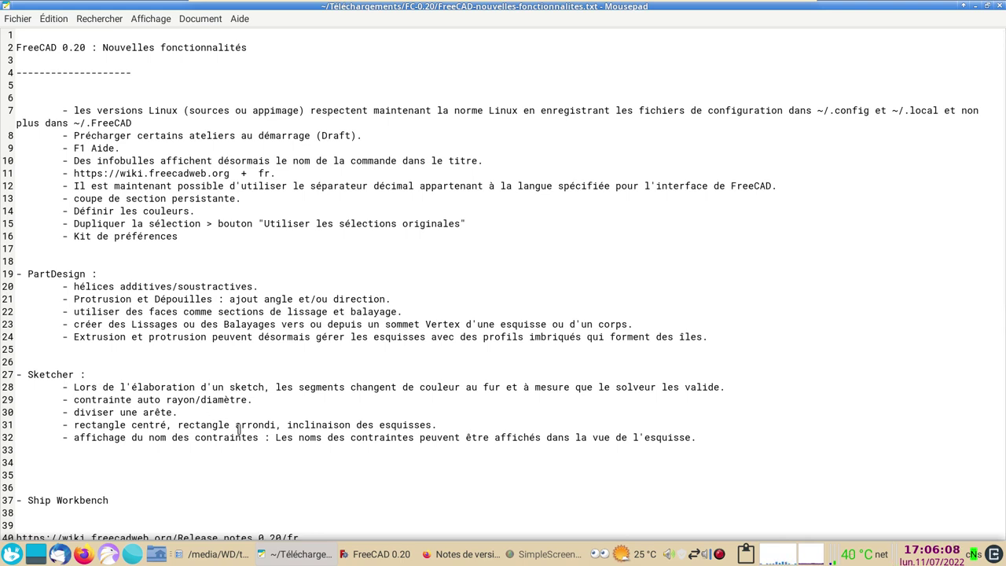
- Return to the 0.20 release notes and read from Noyau et API down to the Arch Structure properties
{"action": "left_click", "coordinate": [460, 556]}
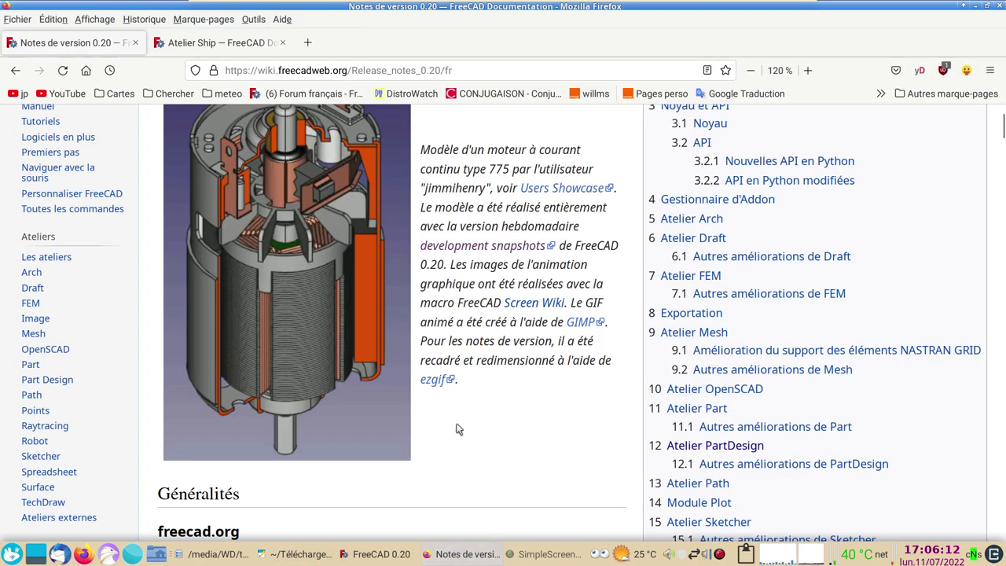
{"action": "scroll", "coordinate": [460, 428], "scroll_direction": "down", "scroll_amount": 5}
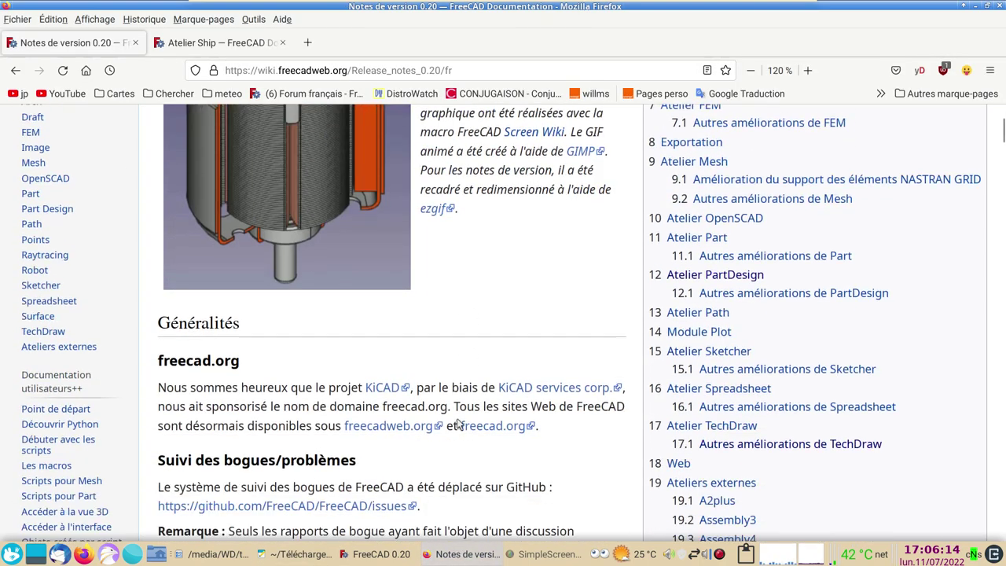
{"action": "scroll", "coordinate": [441, 397], "scroll_direction": "down", "scroll_amount": 2}
{"action": "scroll", "coordinate": [445, 389], "scroll_direction": "down", "scroll_amount": 3}
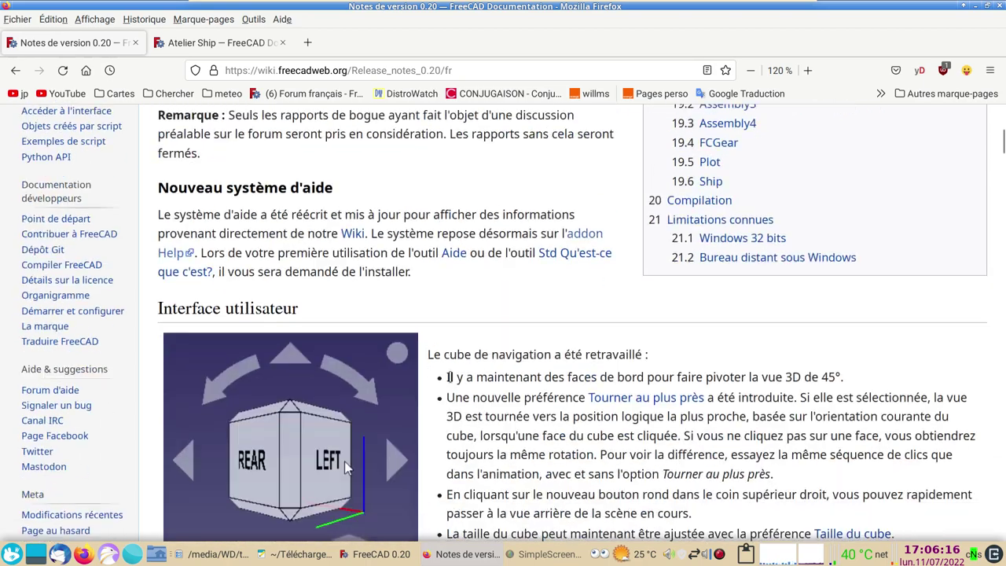
{"action": "scroll", "coordinate": [448, 382], "scroll_direction": "down", "scroll_amount": 3}
{"action": "scroll", "coordinate": [449, 377], "scroll_direction": "down", "scroll_amount": 5}
{"action": "scroll", "coordinate": [450, 377], "scroll_direction": "down", "scroll_amount": 3}
{"action": "scroll", "coordinate": [450, 376], "scroll_direction": "down", "scroll_amount": 5}
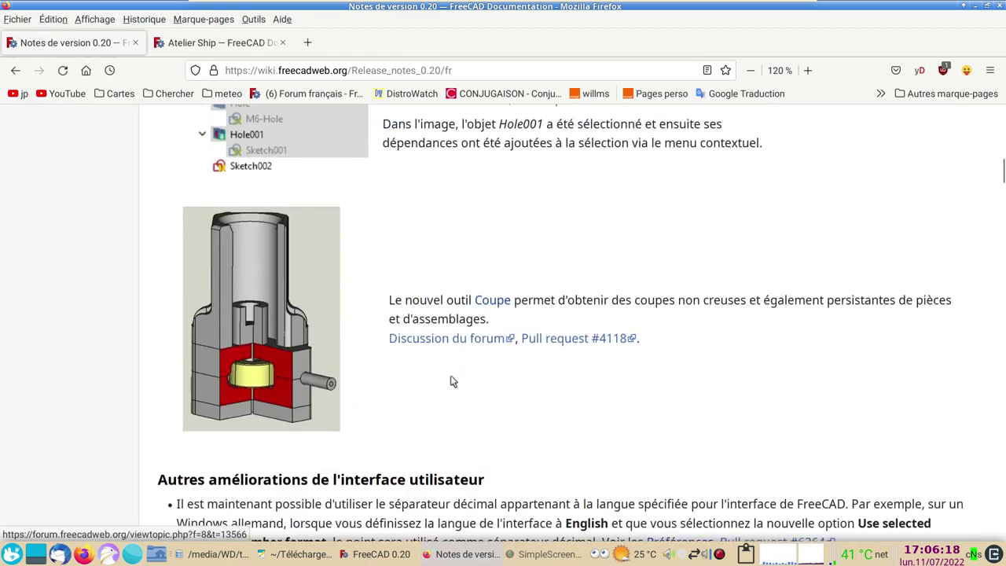
{"action": "scroll", "coordinate": [452, 377], "scroll_direction": "down", "scroll_amount": 4}
{"action": "scroll", "coordinate": [451, 375], "scroll_direction": "down", "scroll_amount": 1}
{"action": "scroll", "coordinate": [449, 387], "scroll_direction": "down", "scroll_amount": 5}
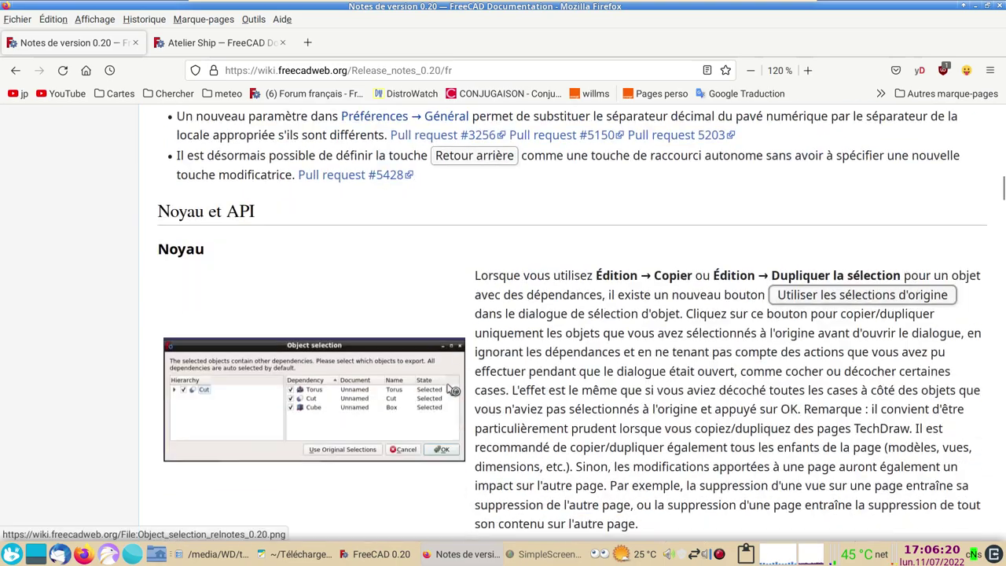
{"action": "scroll", "coordinate": [463, 385], "scroll_direction": "down", "scroll_amount": 1}
{"action": "scroll", "coordinate": [464, 384], "scroll_direction": "down", "scroll_amount": 2}
{"action": "scroll", "coordinate": [462, 379], "scroll_direction": "down", "scroll_amount": 5}
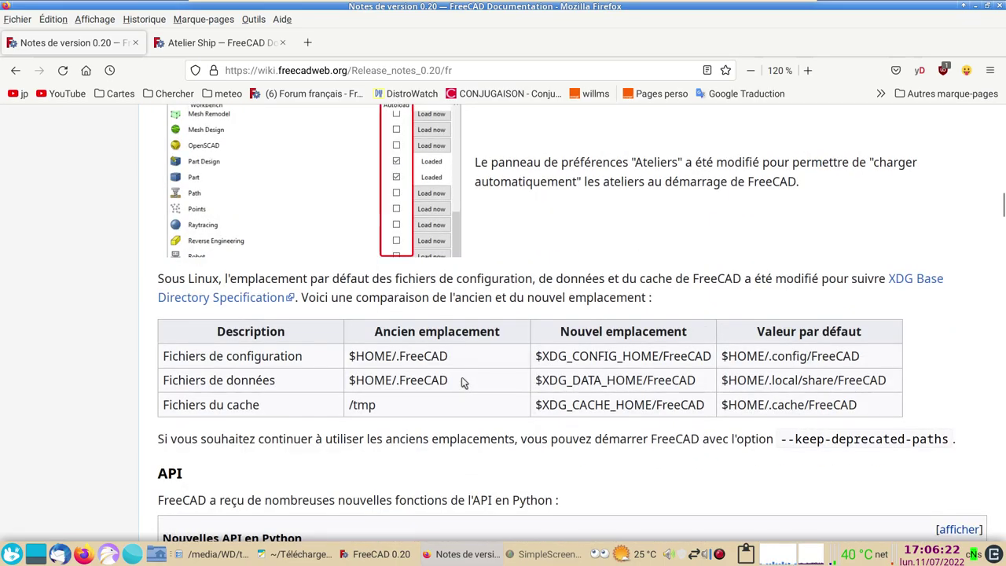
{"action": "scroll", "coordinate": [461, 377], "scroll_direction": "up", "scroll_amount": 1}
{"action": "scroll", "coordinate": [462, 380], "scroll_direction": "down", "scroll_amount": 5}
{"action": "scroll", "coordinate": [461, 379], "scroll_direction": "down", "scroll_amount": 3}
{"action": "scroll", "coordinate": [462, 380], "scroll_direction": "down", "scroll_amount": 5}
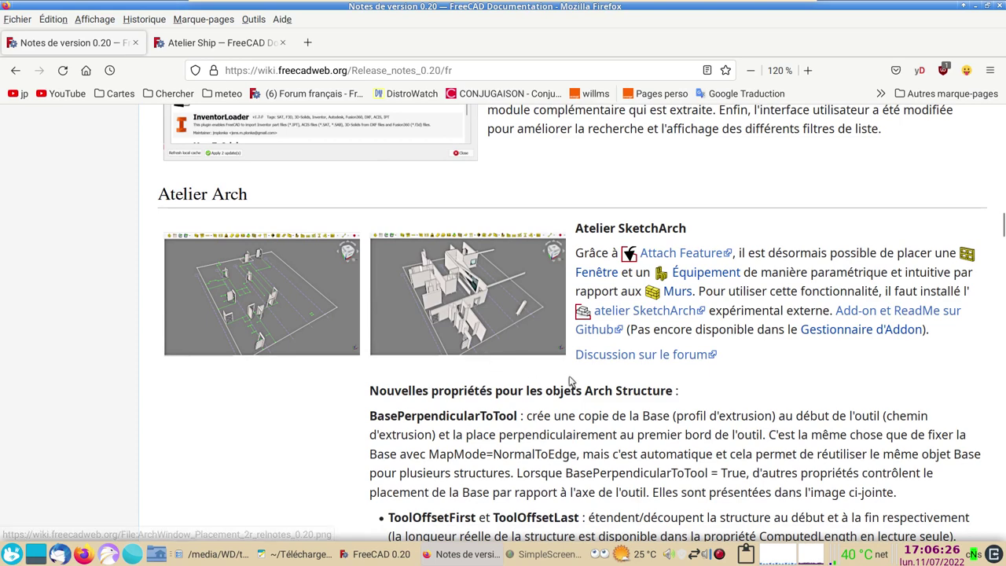
{"action": "scroll", "coordinate": [778, 405], "scroll_direction": "down", "scroll_amount": 3}
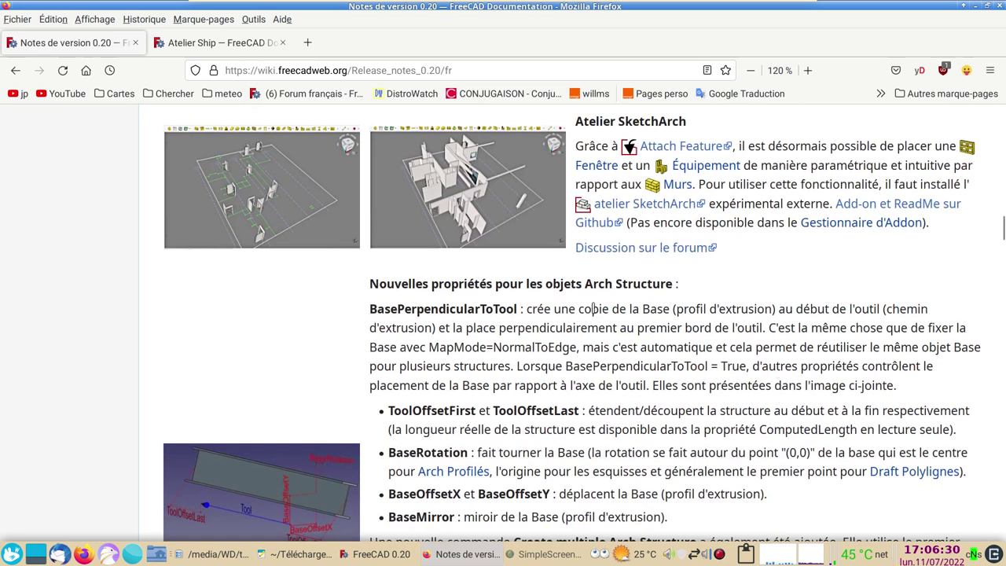
{"action": "scroll", "coordinate": [594, 309], "scroll_direction": "down", "scroll_amount": 3}
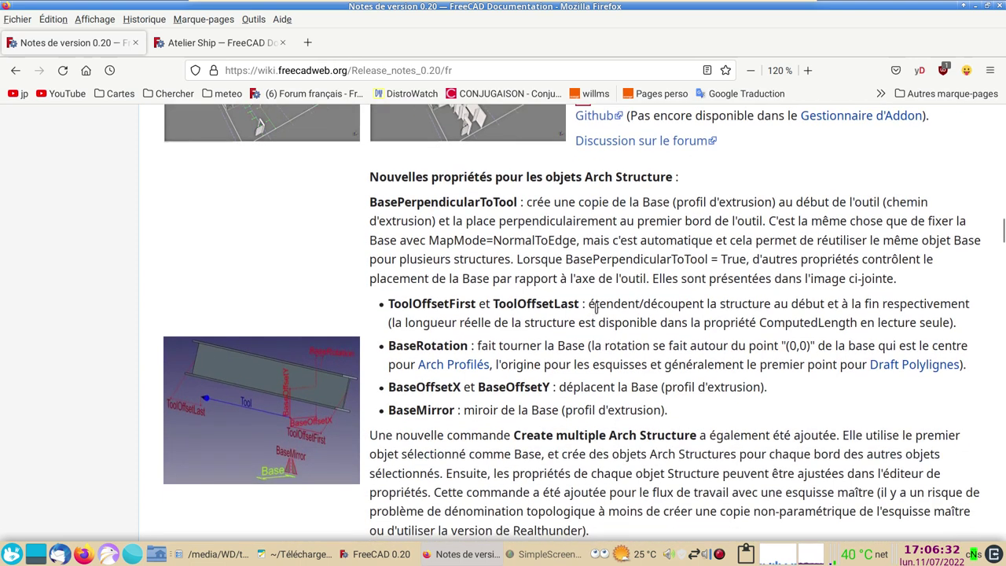
{"action": "scroll", "coordinate": [580, 295], "scroll_direction": "down", "scroll_amount": 3}
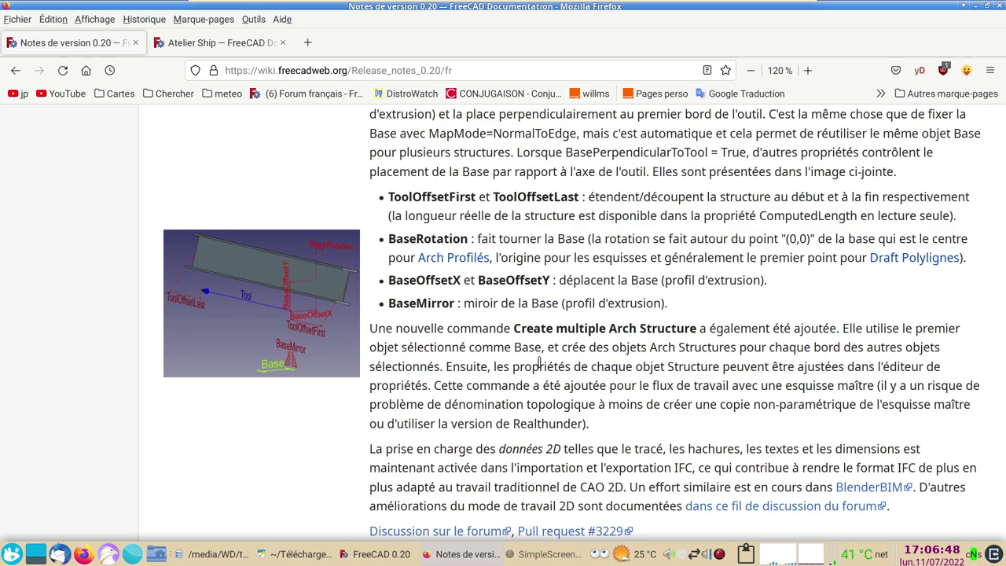
- Read the Draft, FEM, OpenSCAD and TechDraw notes, then return to the Spreadsheet section
{"action": "scroll", "coordinate": [540, 362], "scroll_direction": "down", "scroll_amount": 4}
{"action": "scroll", "coordinate": [539, 359], "scroll_direction": "down", "scroll_amount": 1}
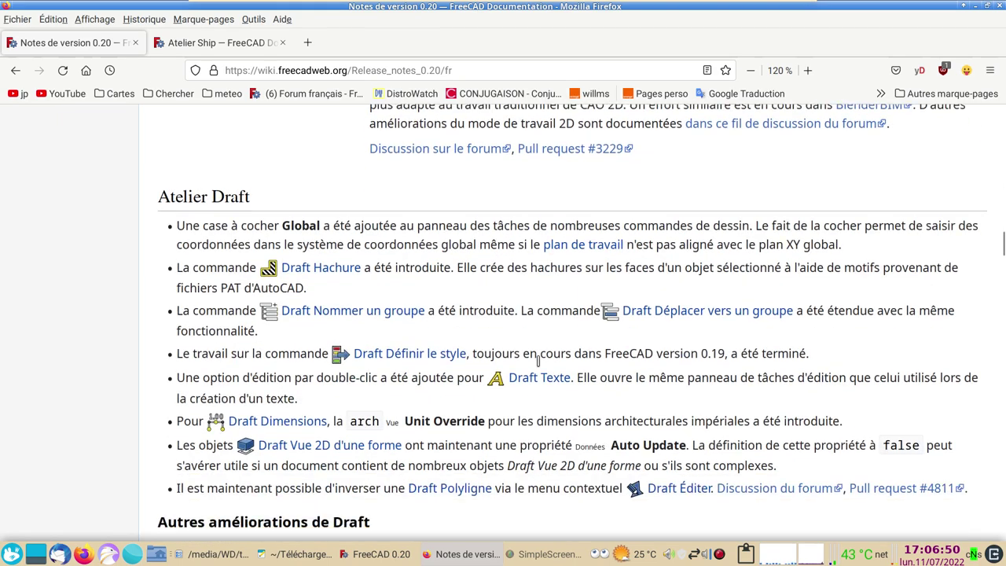
{"action": "scroll", "coordinate": [539, 359], "scroll_direction": "down", "scroll_amount": 2}
{"action": "scroll", "coordinate": [538, 359], "scroll_direction": "down", "scroll_amount": 5}
{"action": "scroll", "coordinate": [539, 359], "scroll_direction": "down", "scroll_amount": 5}
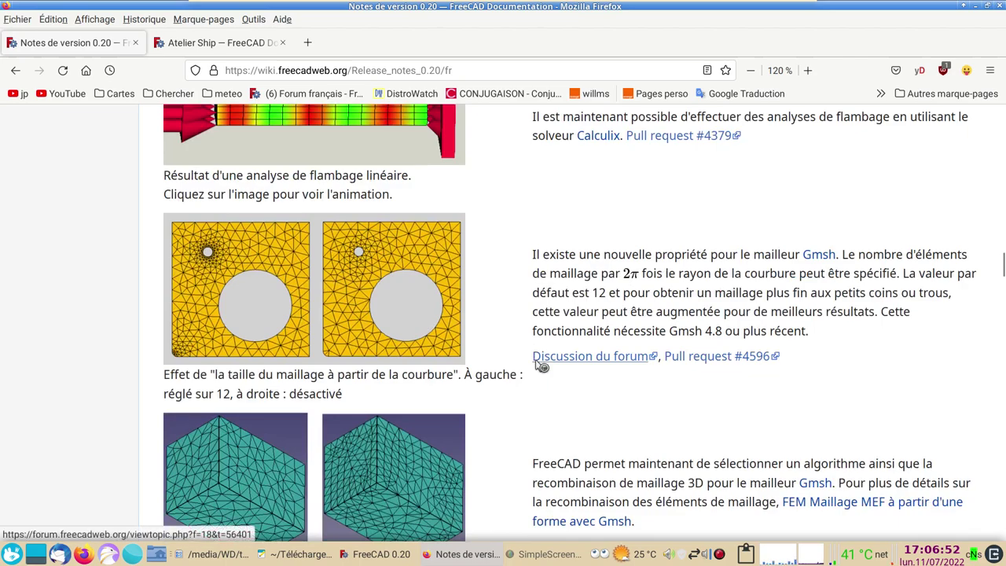
{"action": "scroll", "coordinate": [535, 360], "scroll_direction": "down", "scroll_amount": 3}
{"action": "scroll", "coordinate": [651, 259], "scroll_direction": "up", "scroll_amount": 1}
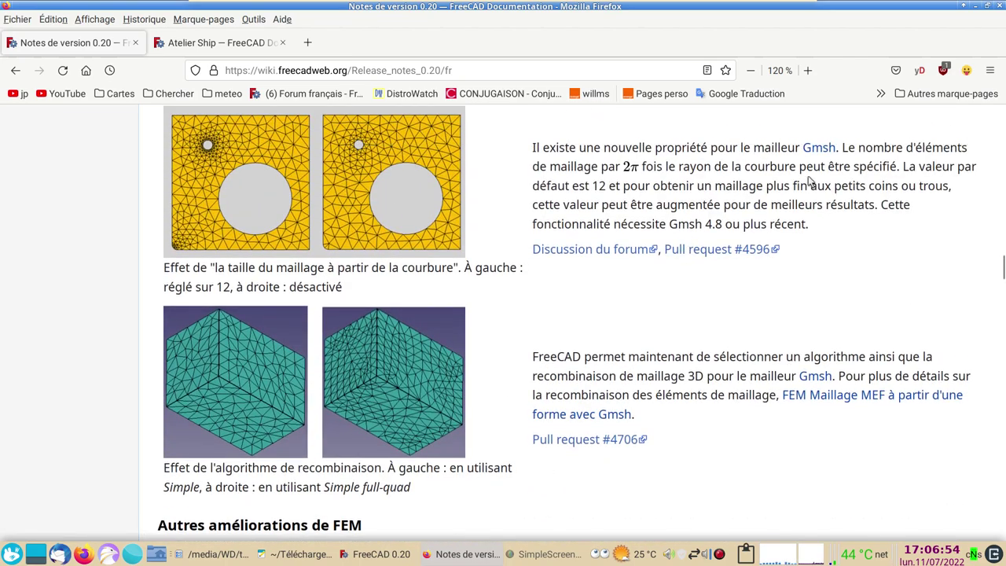
{"action": "scroll", "coordinate": [444, 322], "scroll_direction": "down", "scroll_amount": 4}
{"action": "scroll", "coordinate": [493, 353], "scroll_direction": "down", "scroll_amount": 3}
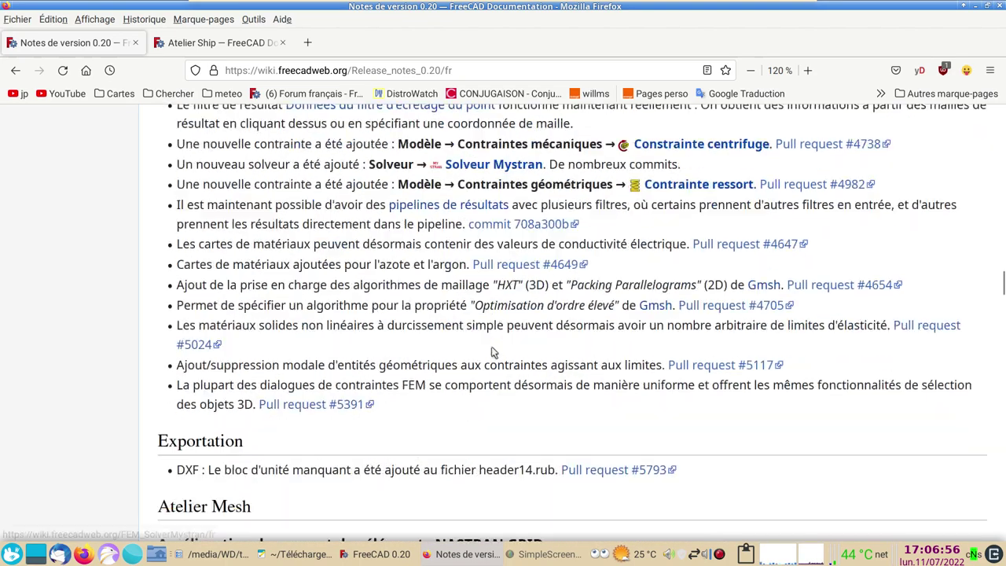
{"action": "scroll", "coordinate": [493, 352], "scroll_direction": "down", "scroll_amount": 4}
{"action": "scroll", "coordinate": [494, 353], "scroll_direction": "down", "scroll_amount": 4}
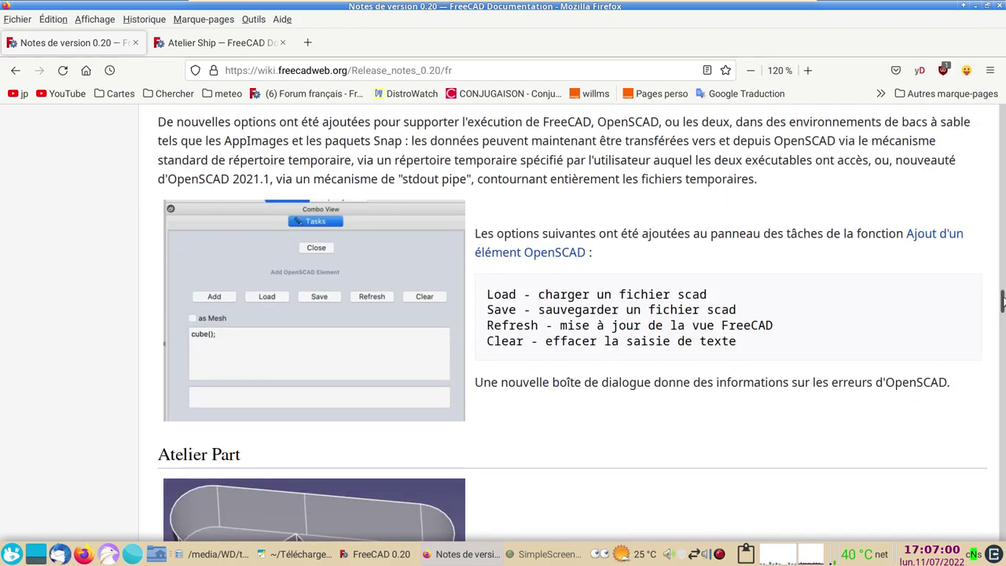
{"action": "left_click_drag", "start_coordinate": [1003, 303], "coordinate": [1004, 453]}
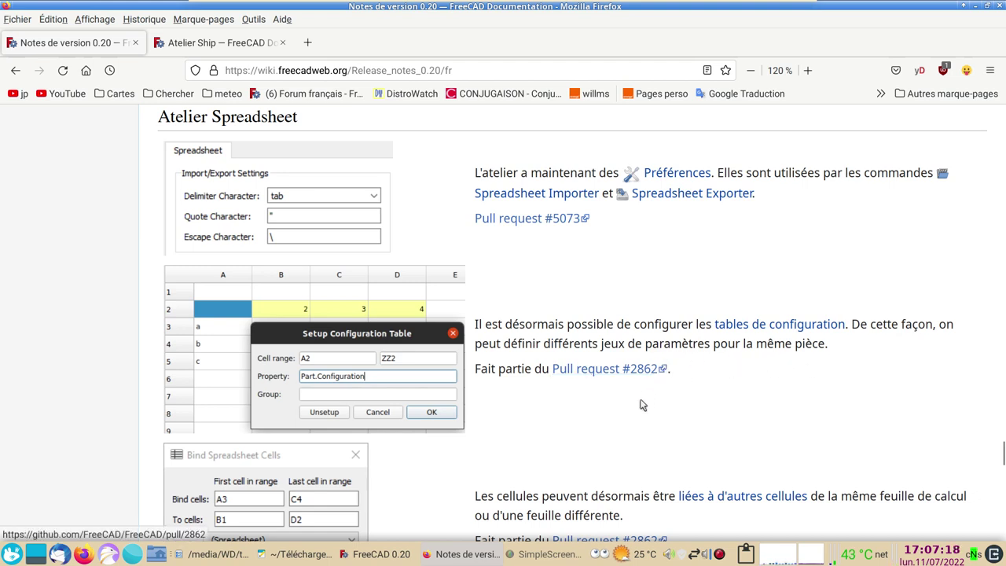
{"action": "scroll", "coordinate": [637, 403], "scroll_direction": "down", "scroll_amount": 2}
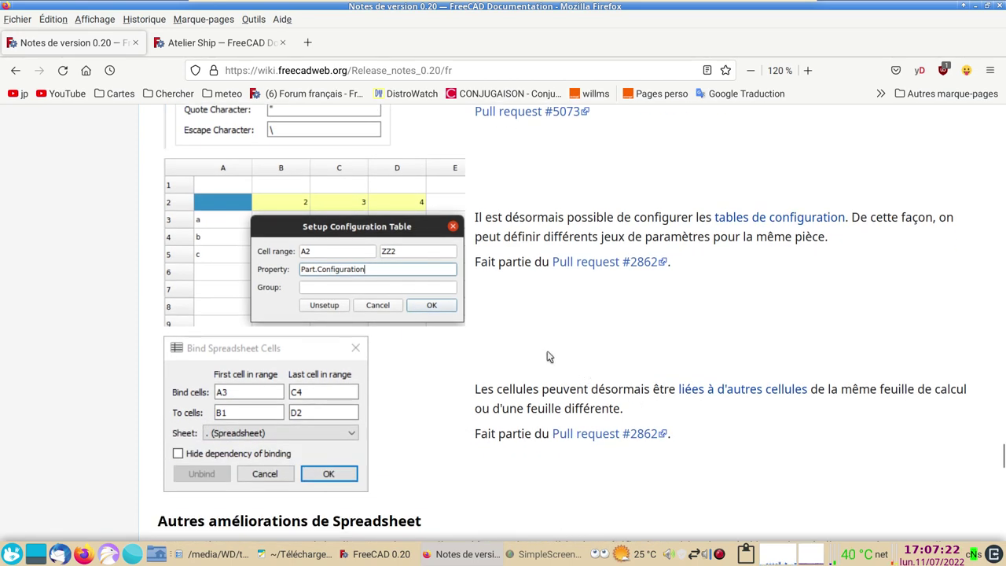
{"action": "scroll", "coordinate": [547, 356], "scroll_direction": "down", "scroll_amount": 4}
{"action": "scroll", "coordinate": [664, 434], "scroll_direction": "down", "scroll_amount": 4}
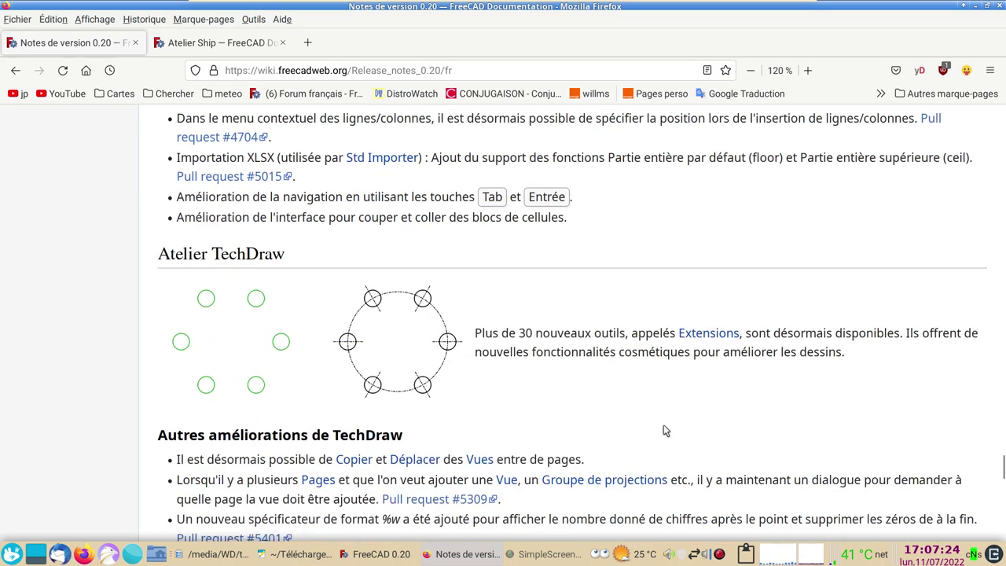
{"action": "scroll", "coordinate": [663, 425], "scroll_direction": "down", "scroll_amount": 5}
{"action": "scroll", "coordinate": [662, 417], "scroll_direction": "up", "scroll_amount": 5}
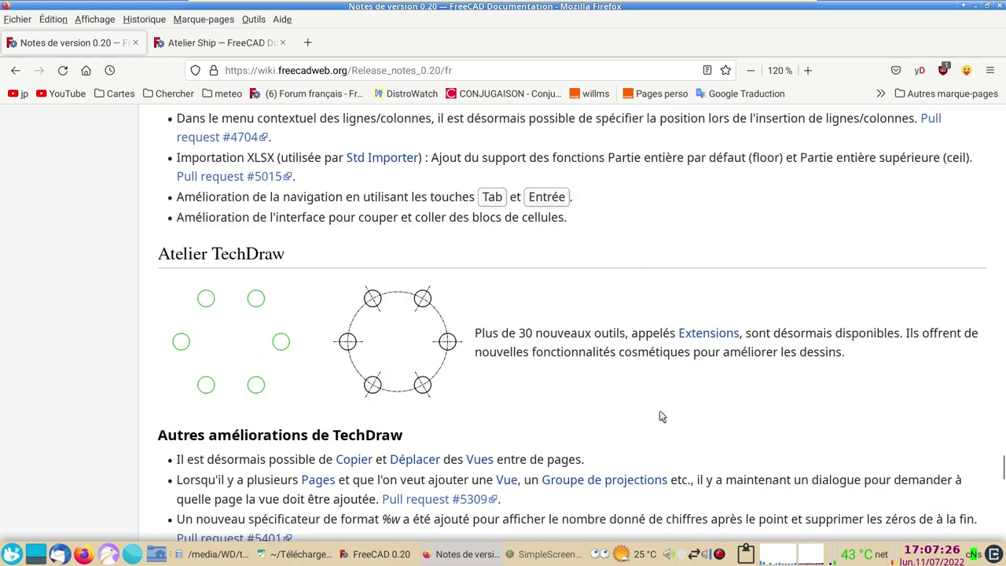
{"action": "scroll", "coordinate": [661, 415], "scroll_direction": "up", "scroll_amount": 6}
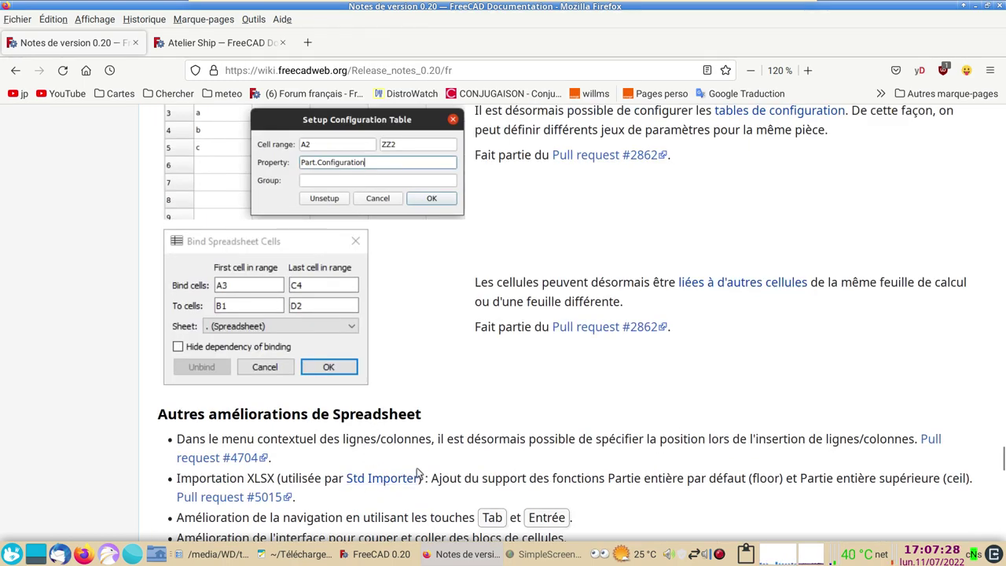
- Switch to the Atelier Ship wiki tab and browse its boat design and loading tools
{"action": "left_click", "coordinate": [195, 48]}
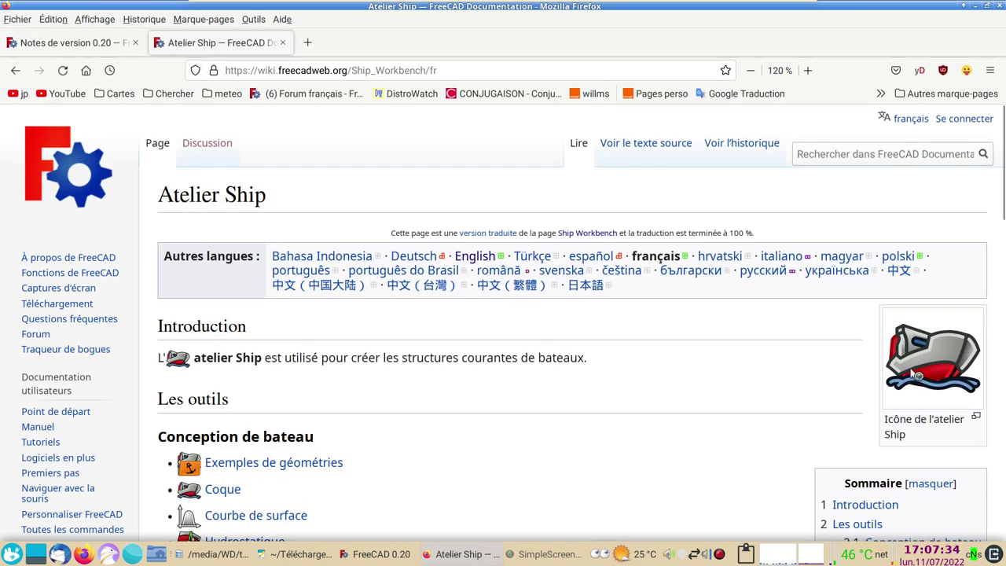
{"action": "scroll", "coordinate": [581, 400], "scroll_direction": "down", "scroll_amount": 3}
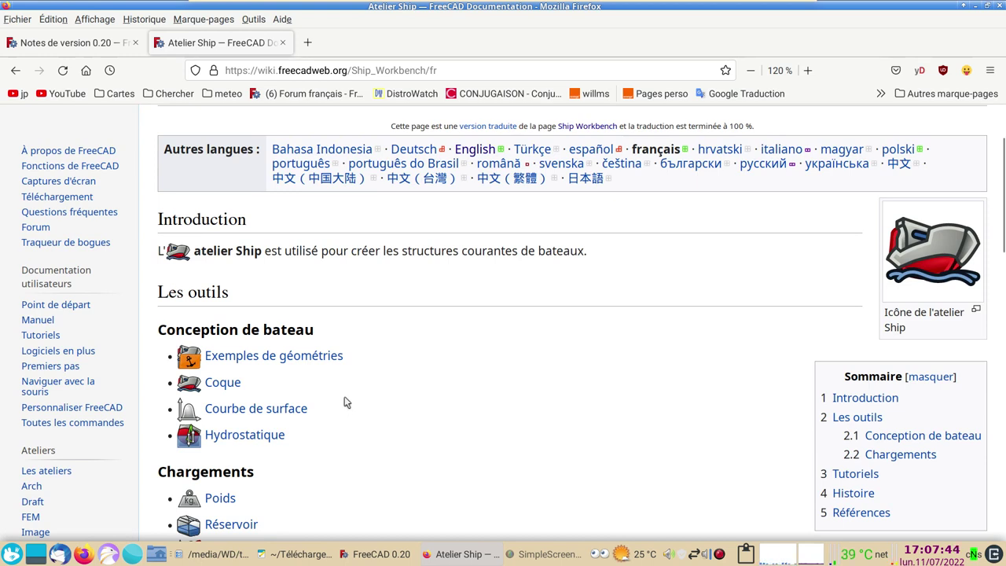
{"action": "scroll", "coordinate": [346, 441], "scroll_direction": "down", "scroll_amount": 5}
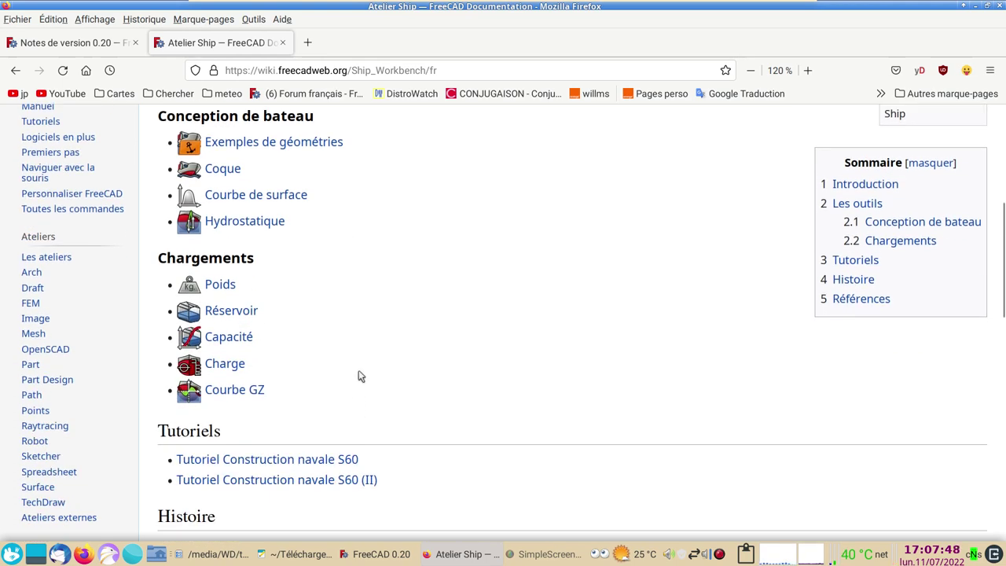
{"action": "scroll", "coordinate": [366, 379], "scroll_direction": "up", "scroll_amount": 5}
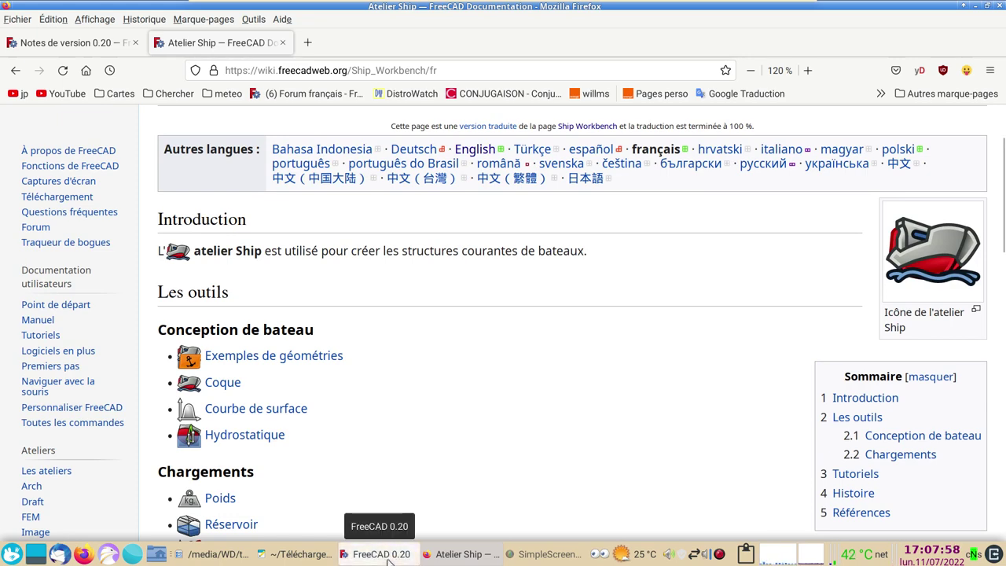
- Bring FreeCAD forward and zoom and pan to centre the rotated rounded pad over the L-shaped pad
{"action": "left_click", "coordinate": [388, 555]}
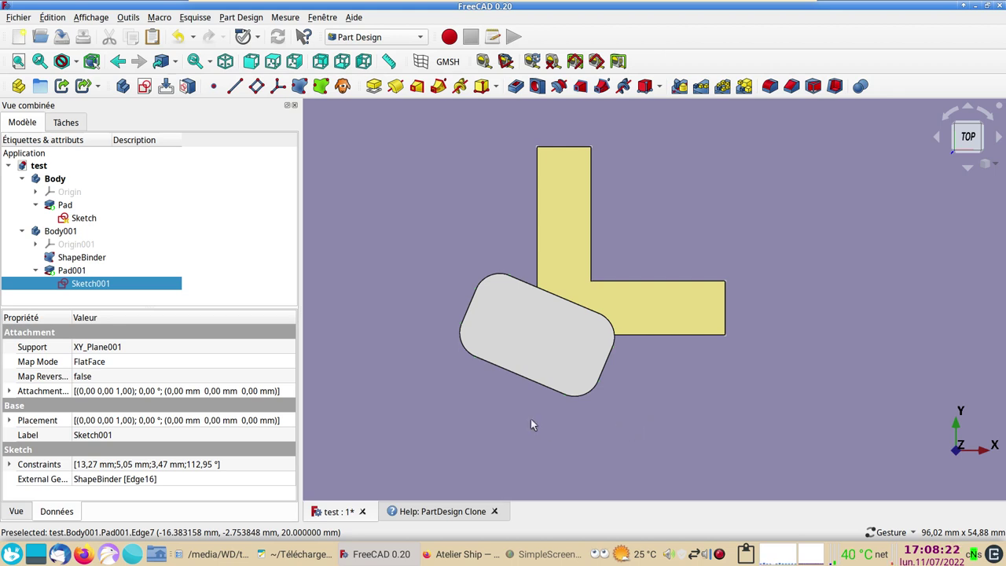
{"action": "scroll", "coordinate": [485, 399], "scroll_direction": "down", "scroll_amount": 3}
{"action": "scroll", "coordinate": [485, 398], "scroll_direction": "up", "scroll_amount": 3}
{"action": "right_click_drag", "start_coordinate": [485, 397], "coordinate": [555, 432]}
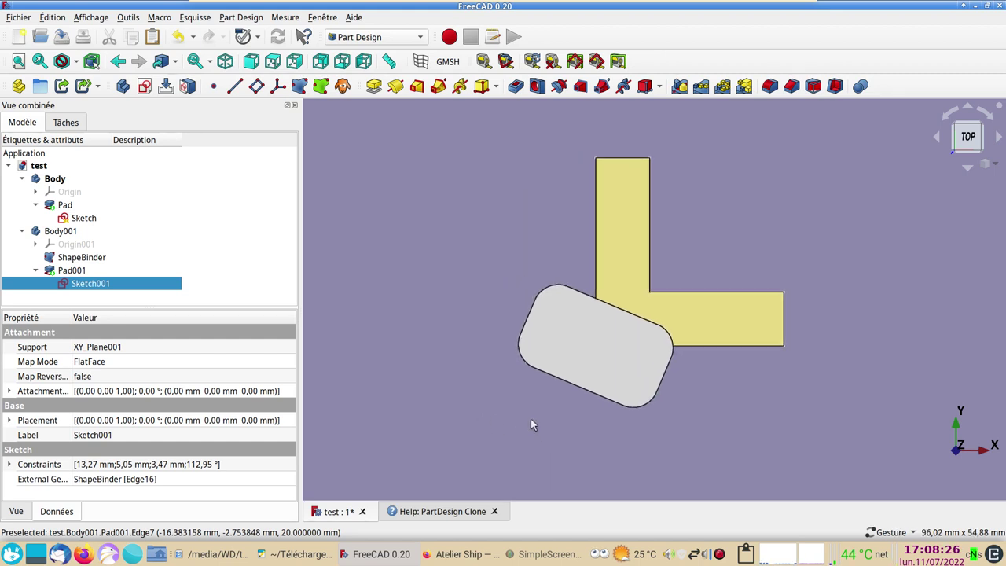
{"action": "scroll", "coordinate": [531, 419], "scroll_direction": "up", "scroll_amount": 1}
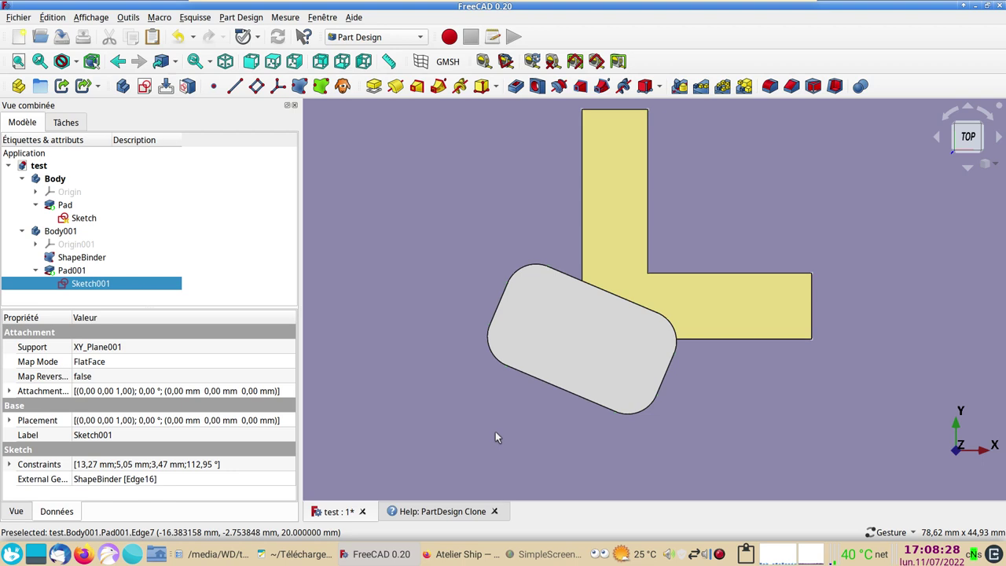
{"action": "right_click_drag", "start_coordinate": [496, 435], "coordinate": [490, 448]}
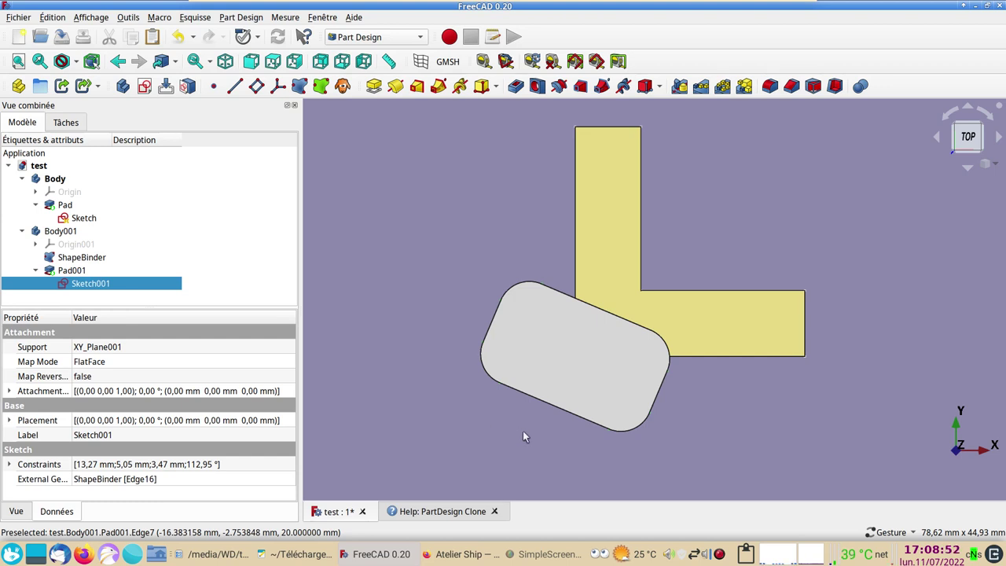
{"action": "right_click", "coordinate": [720, 554]}
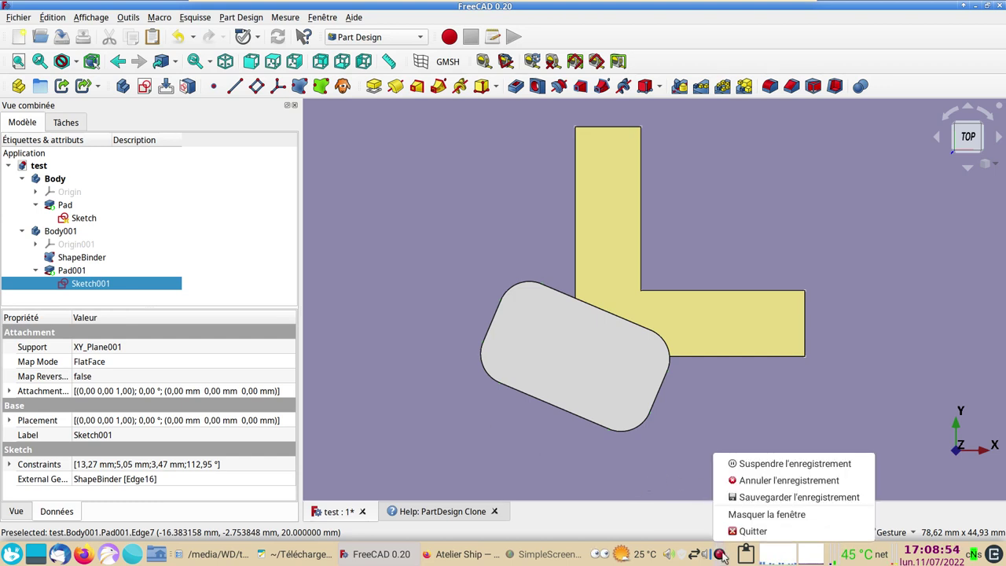